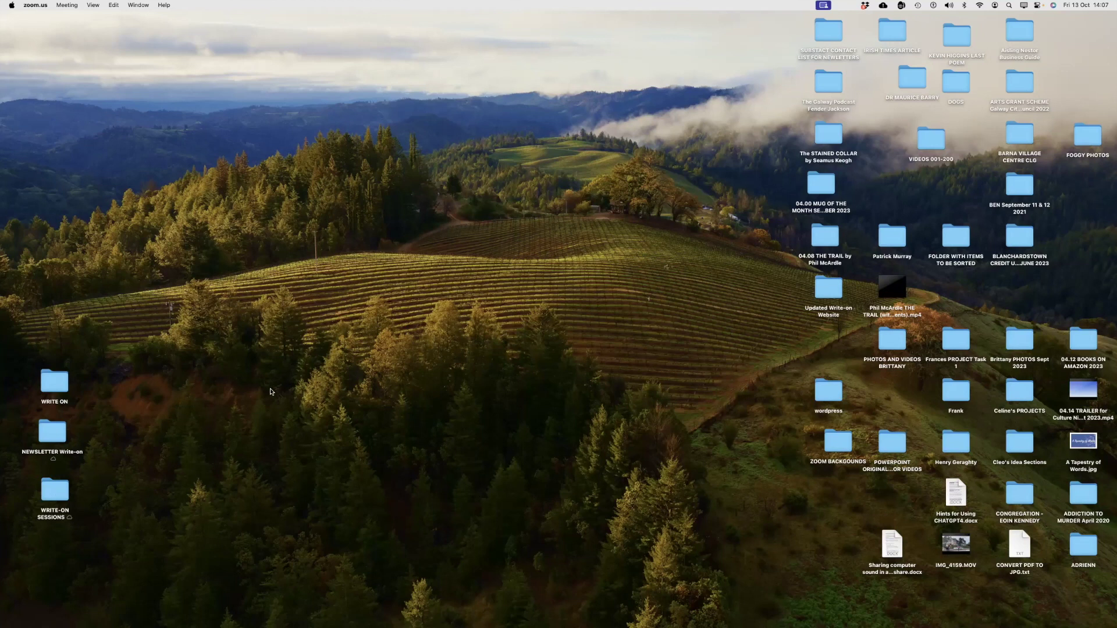
Step: Move the Sharing computer sound, Hints for Using CHATGPT4 and CONVERT PDF TO JPG files to the open middle of the desktop
drag(893, 544, 382, 273)
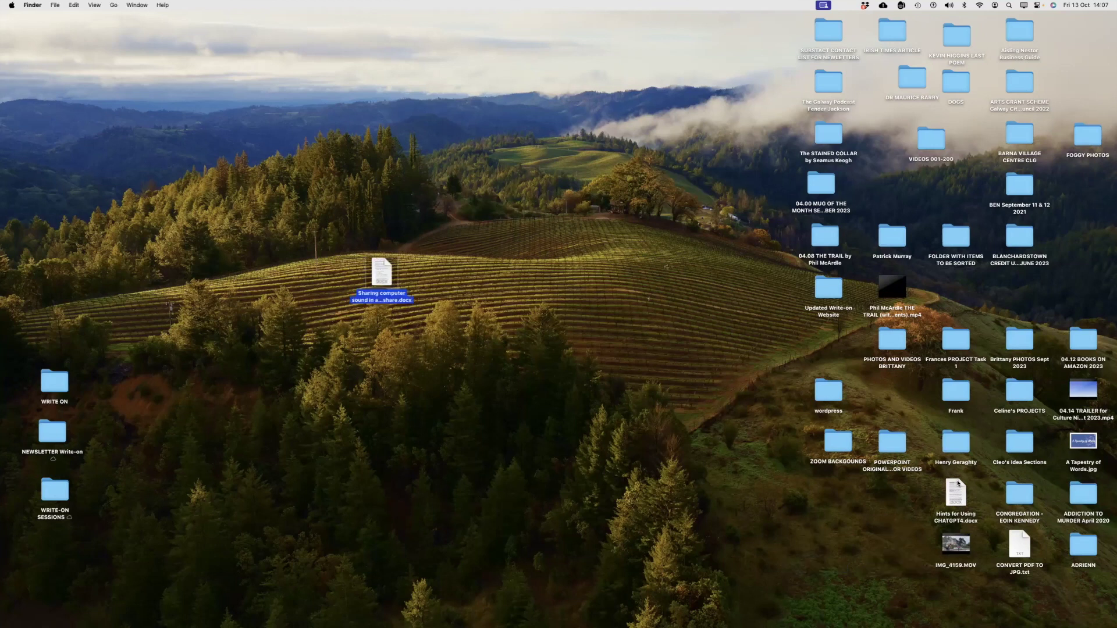
drag(956, 490, 537, 257)
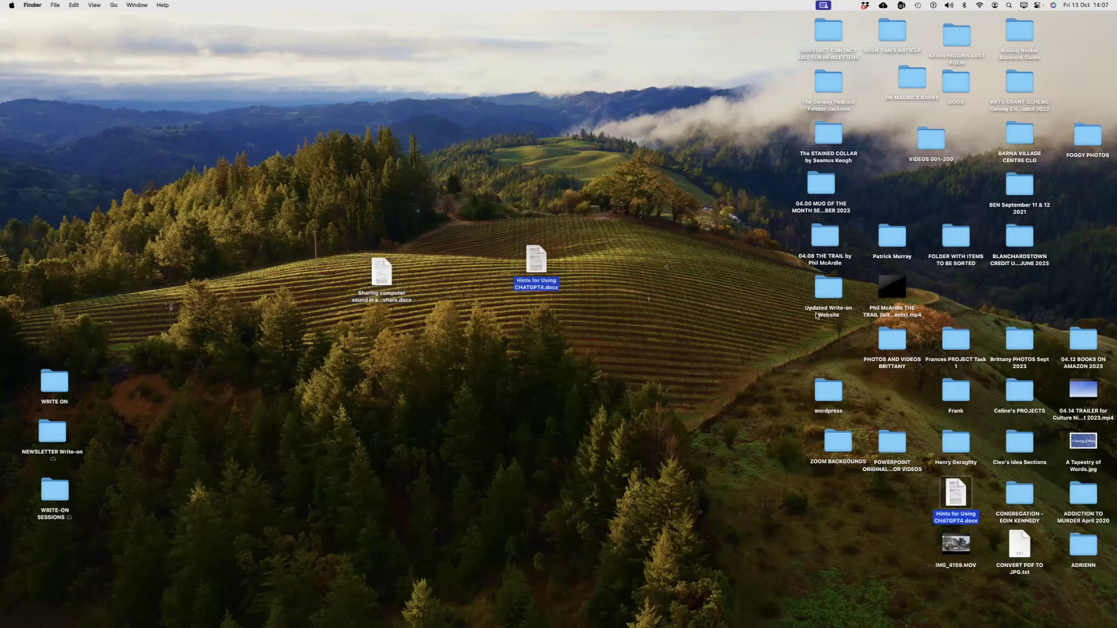
drag(1019, 544, 668, 298)
Step: Move the Culture Night trailer, A Tapestry of Words.jpg, IMG_4159.MOV and THE TRAIL video to the open middle of the desktop
drag(1082, 390, 430, 370)
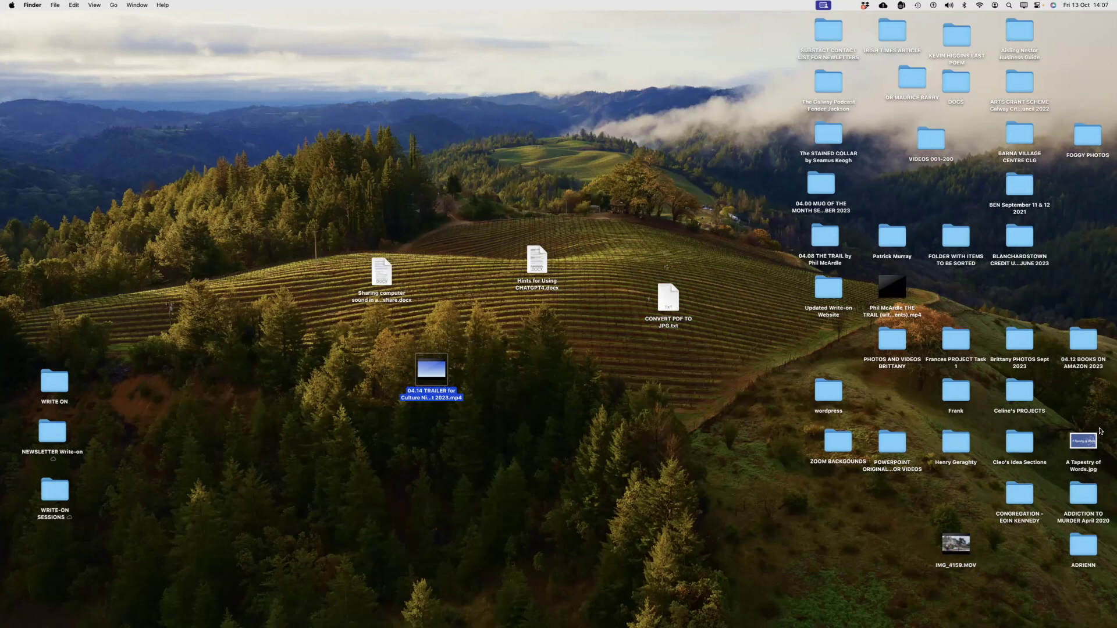
drag(1086, 440, 596, 360)
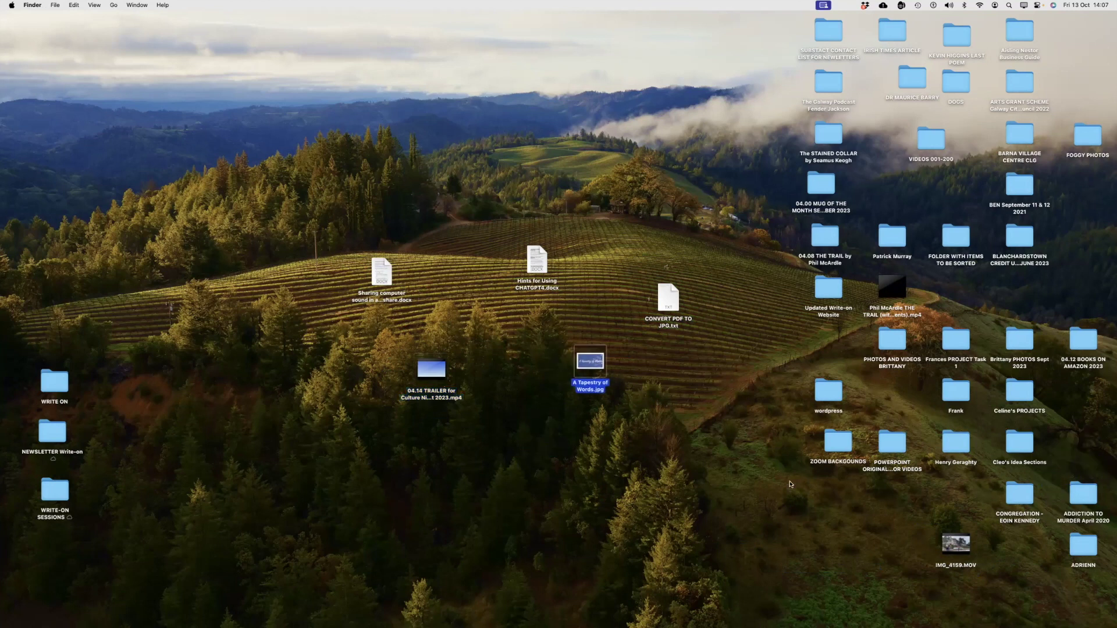
mouse_move(968, 540)
drag(968, 540, 494, 437)
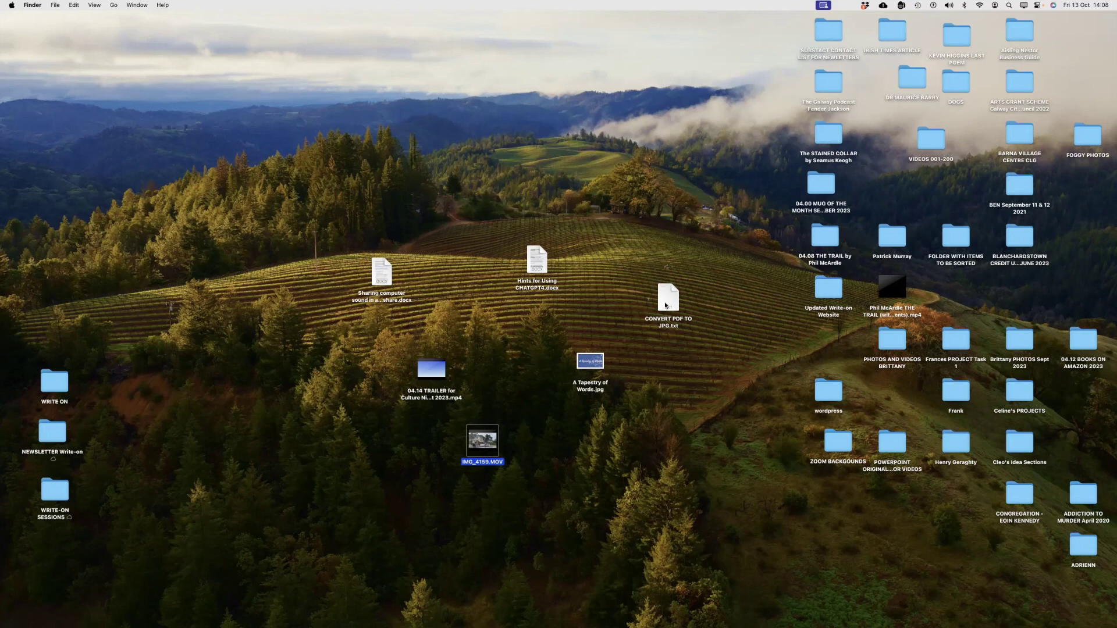
mouse_move(900, 295)
drag(900, 295, 713, 226)
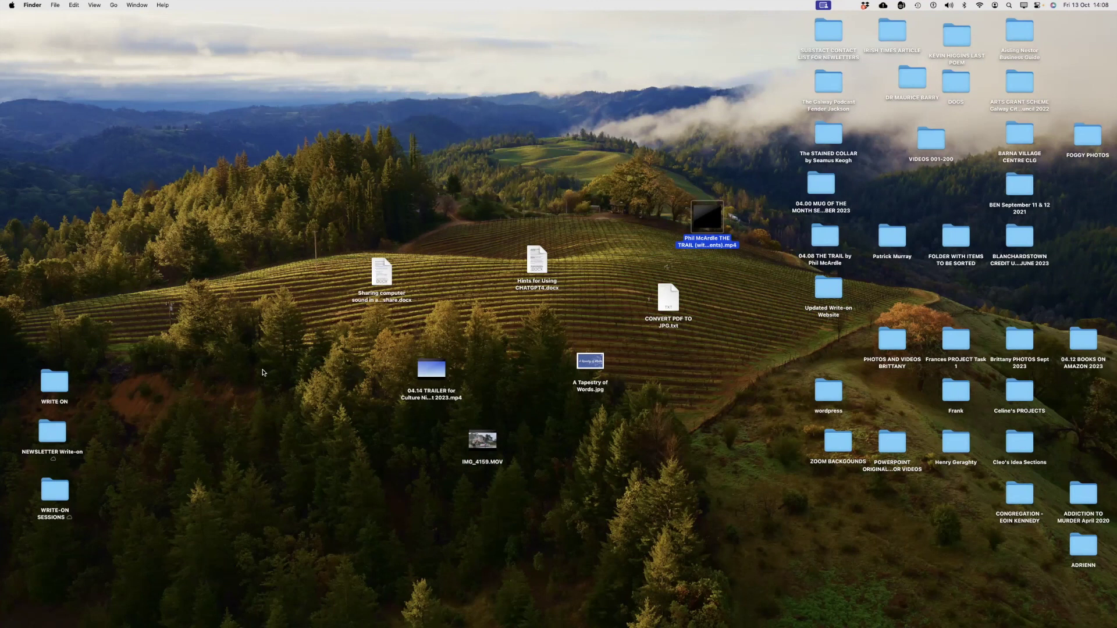
Step: Create a new folder on the empty desktop area beside the WRITE ON folder, keeping its default name
right_click(232, 388)
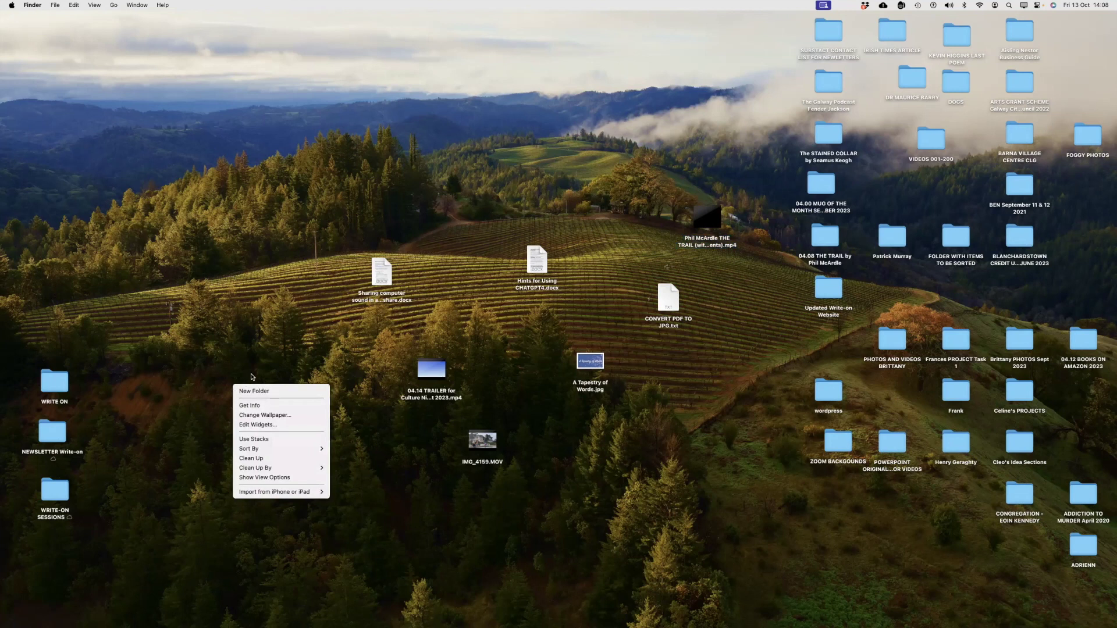
click(260, 392)
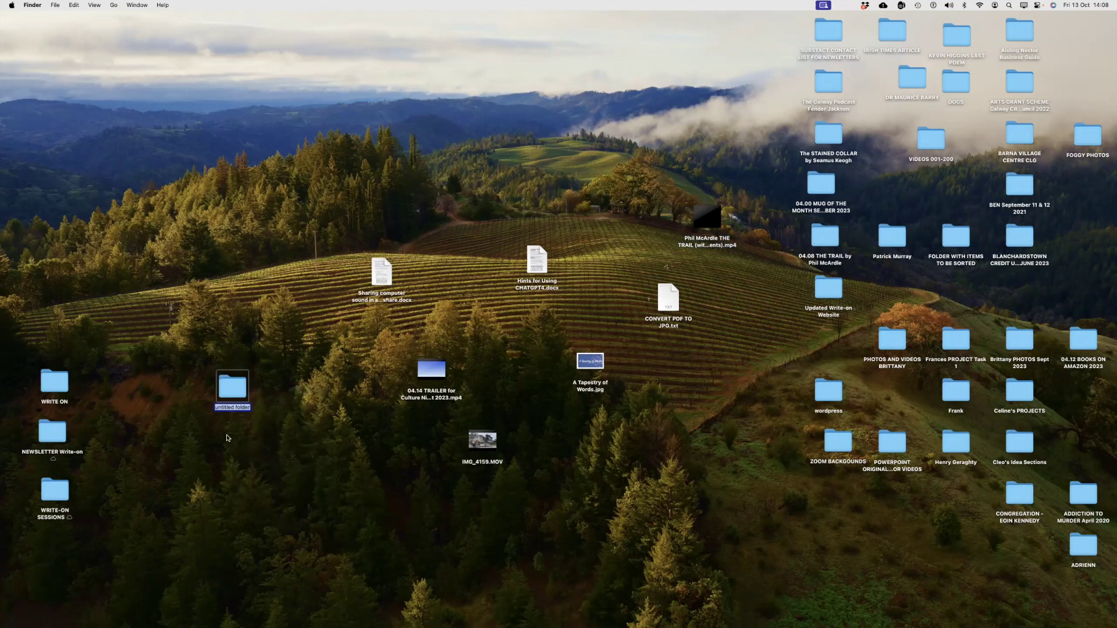
click(265, 385)
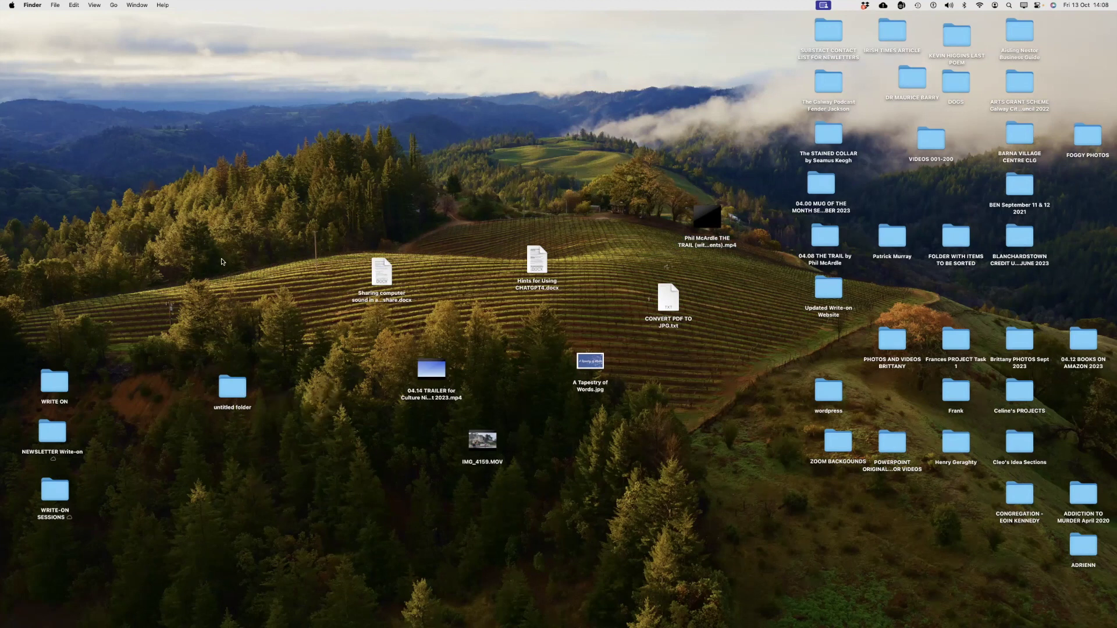
Step: Create a second new folder with its default name and place it just above the first untitled folder
click(55, 5)
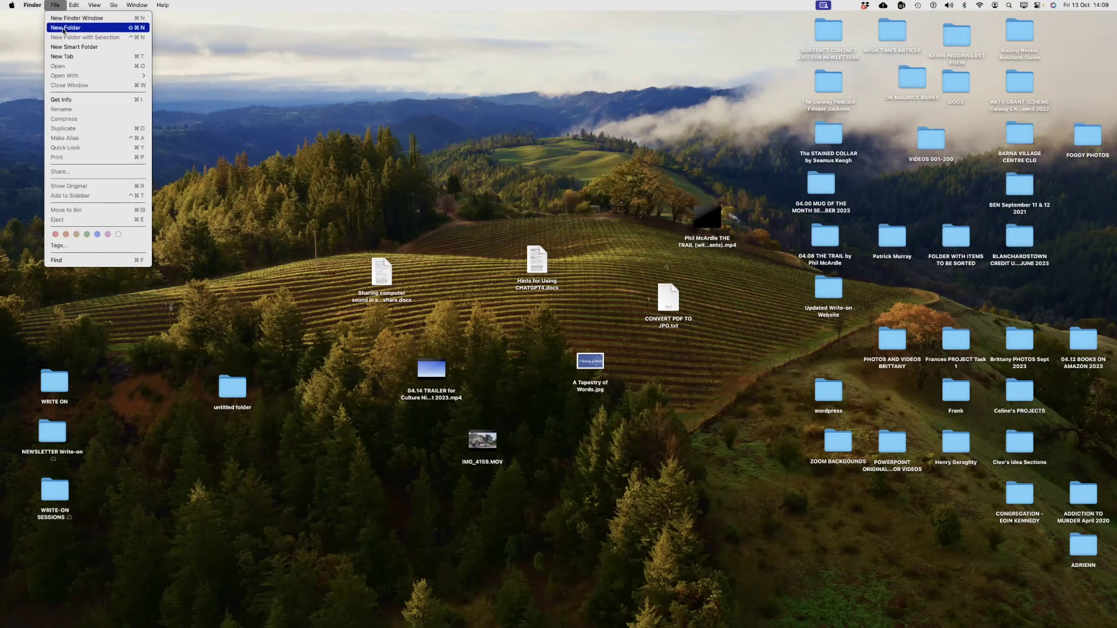
click(64, 28)
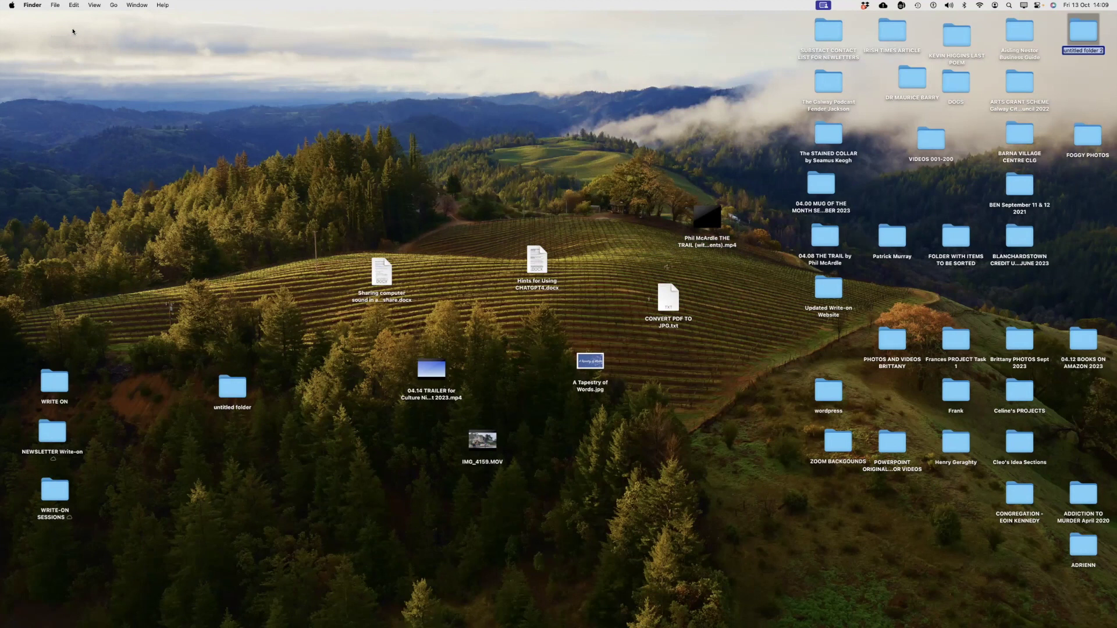
click(617, 37)
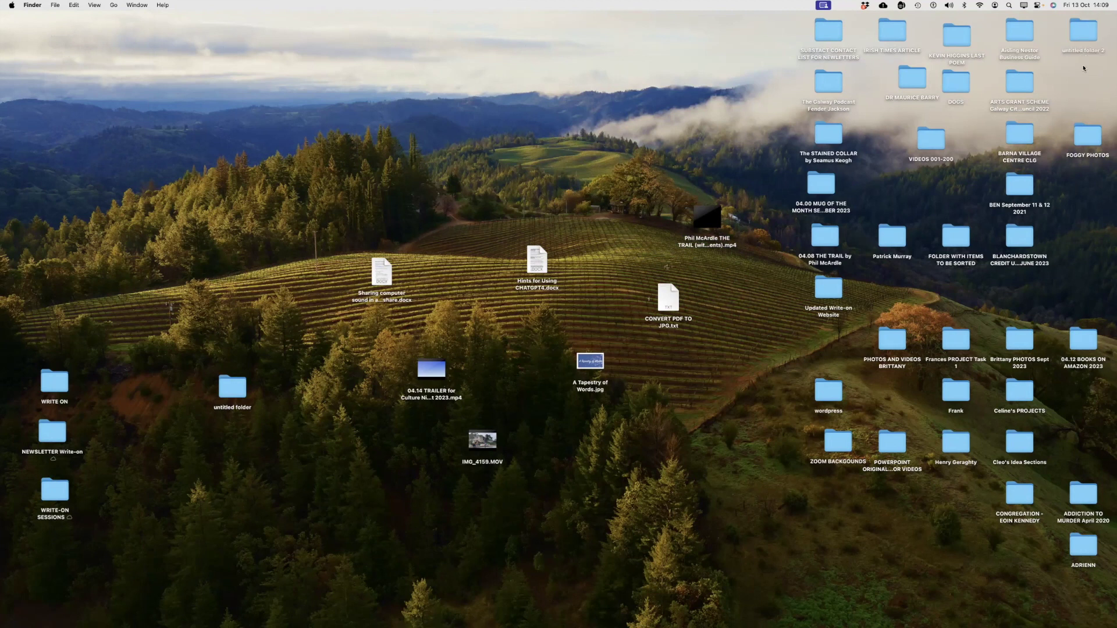
drag(1075, 42, 242, 304)
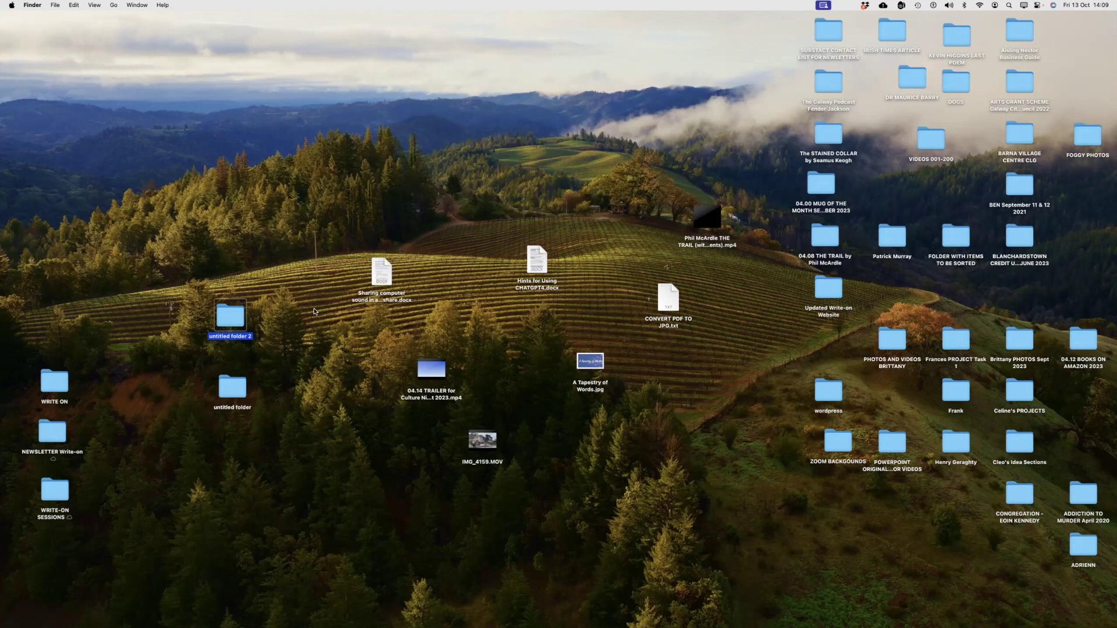
click(299, 374)
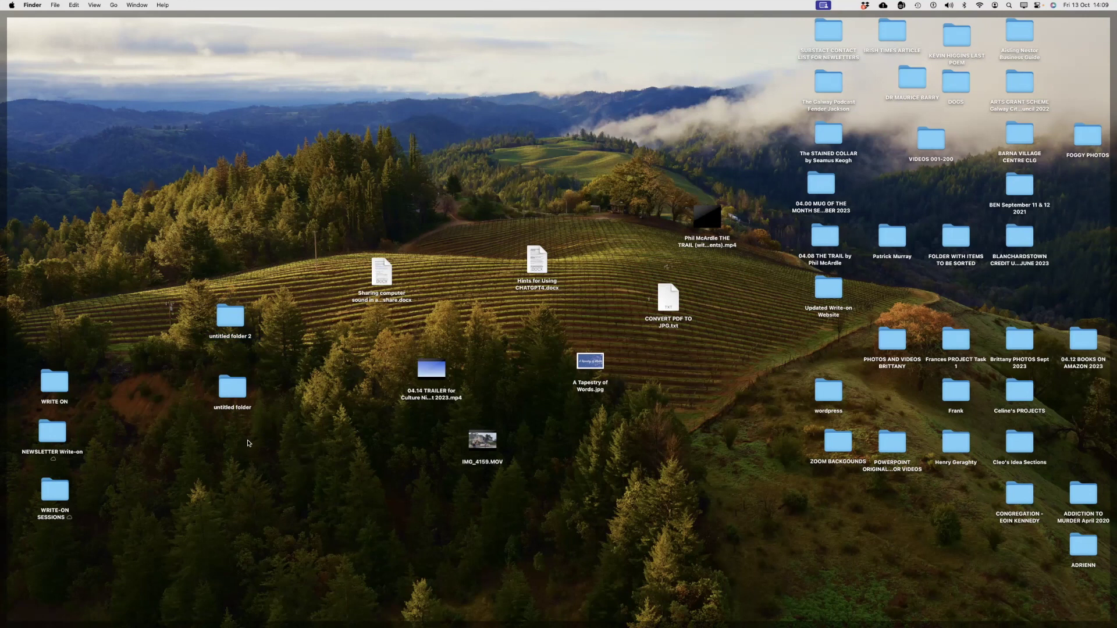
Step: Create a third new folder on the empty desktop area below the first untitled folder, keeping its default name
right_click(273, 479)
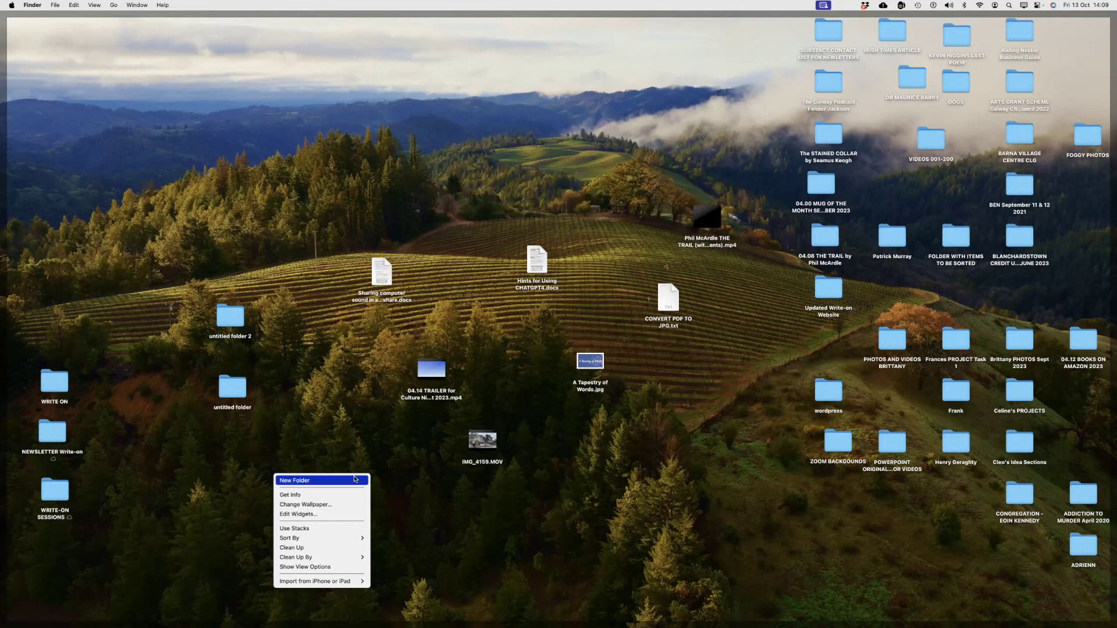
click(306, 481)
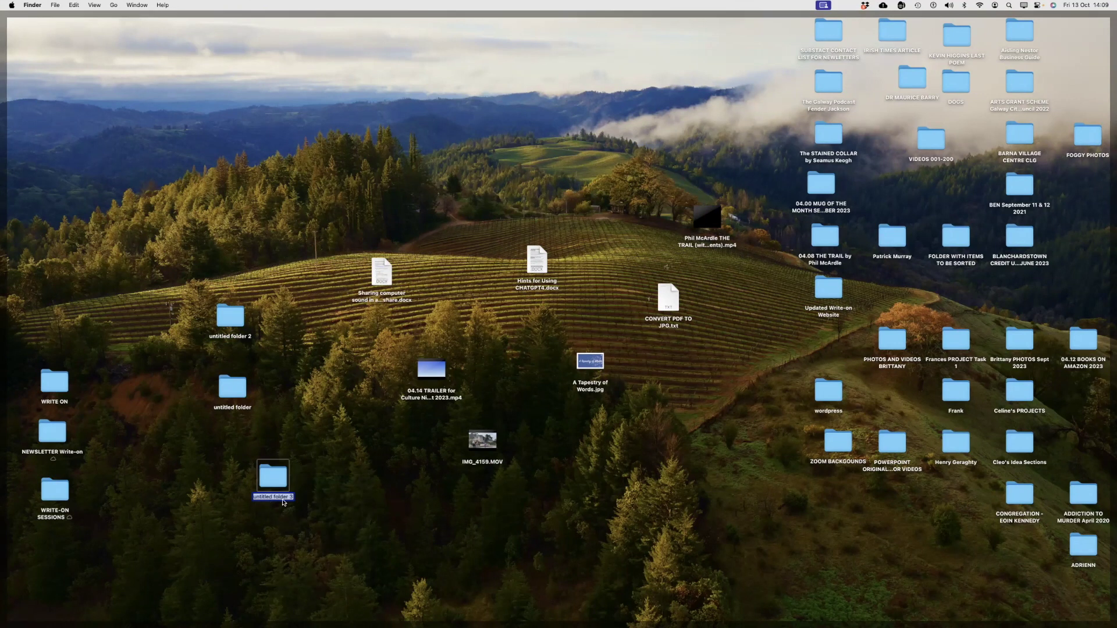
click(302, 492)
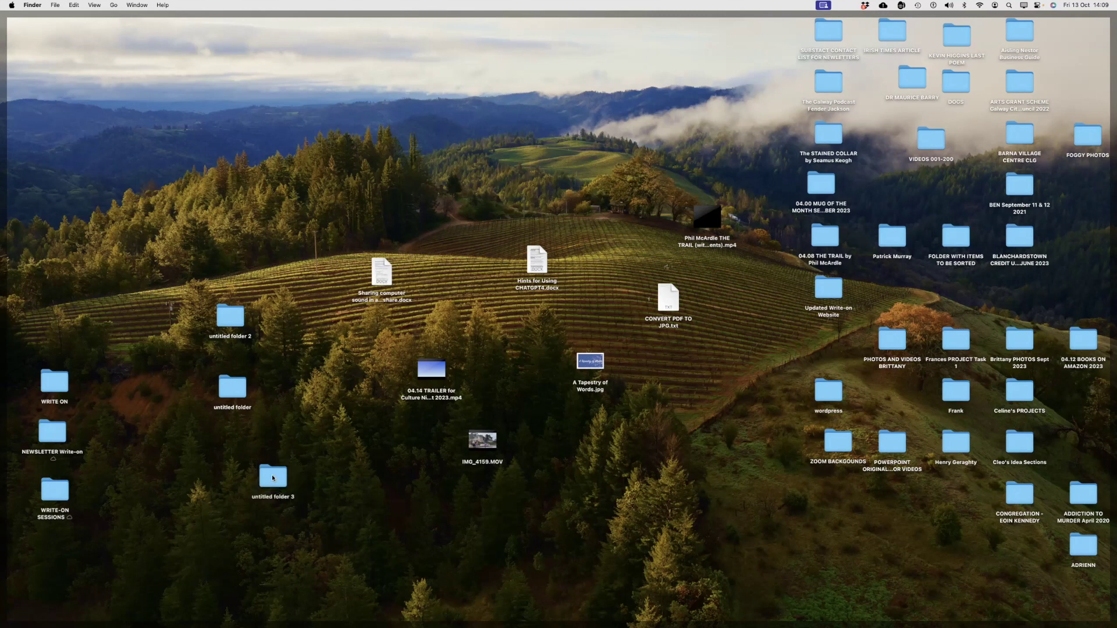
Step: Create a fourth new folder with its default name and place it near untitled folder 2
click(54, 6)
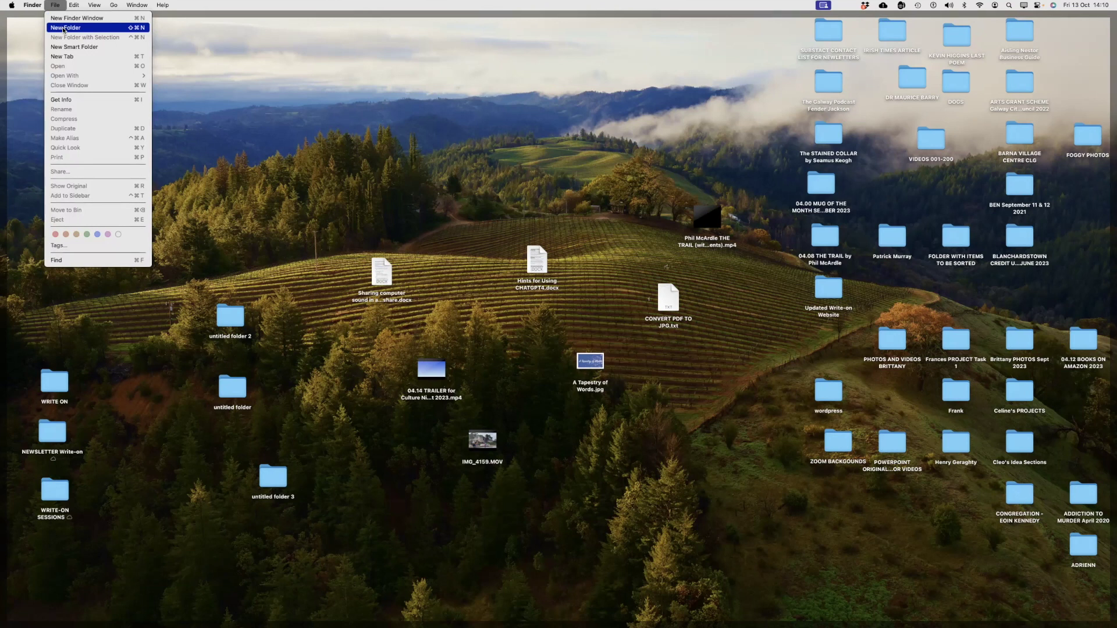
click(64, 29)
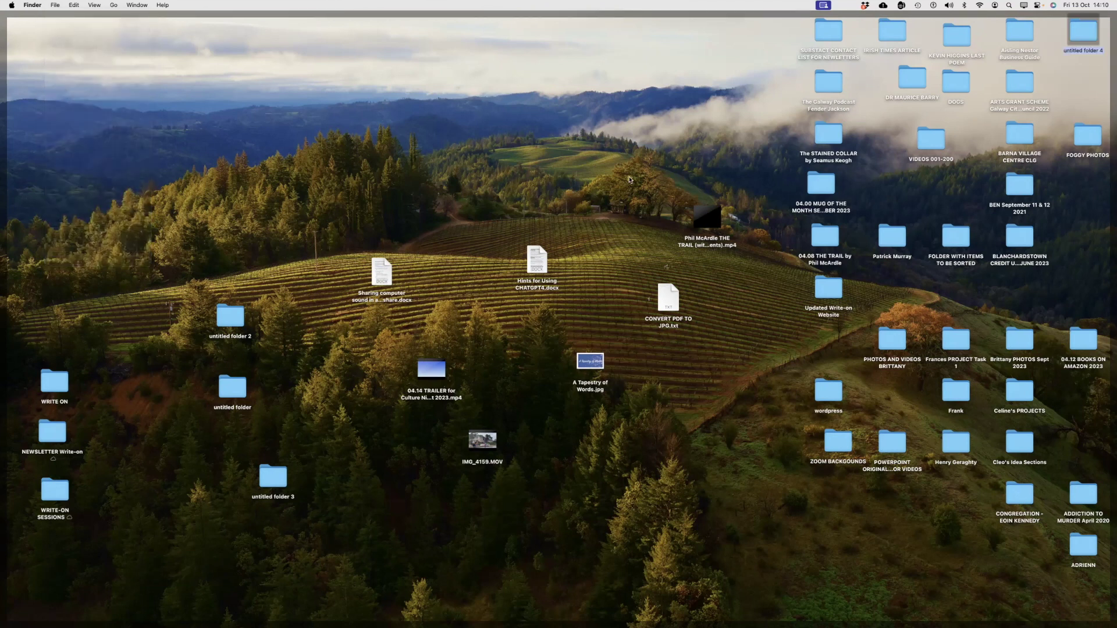
drag(1082, 30, 329, 139)
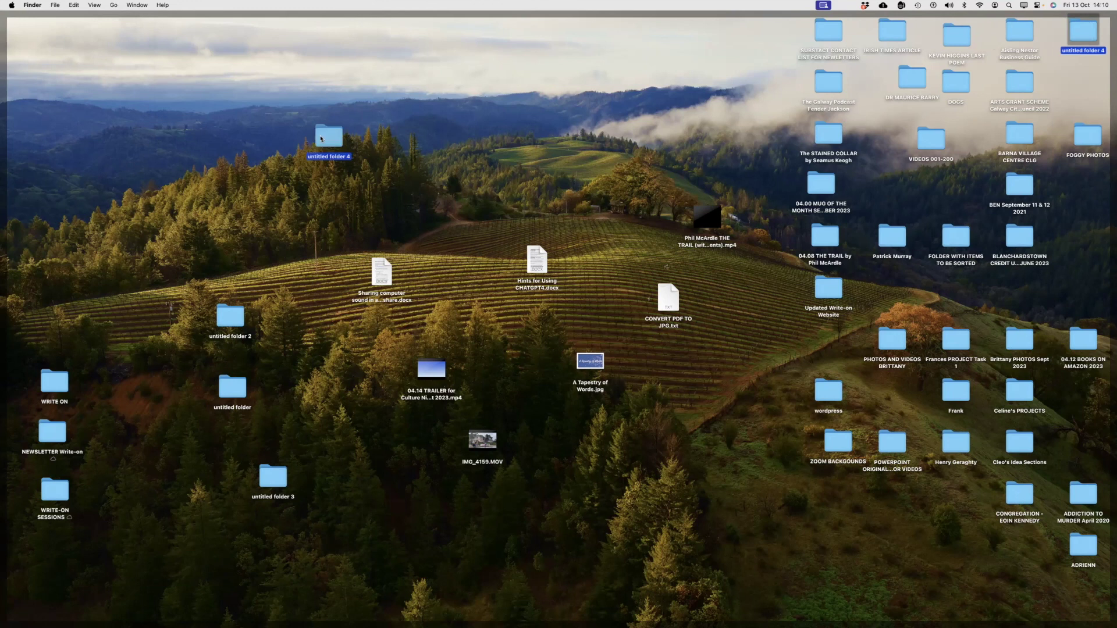
drag(275, 178, 158, 284)
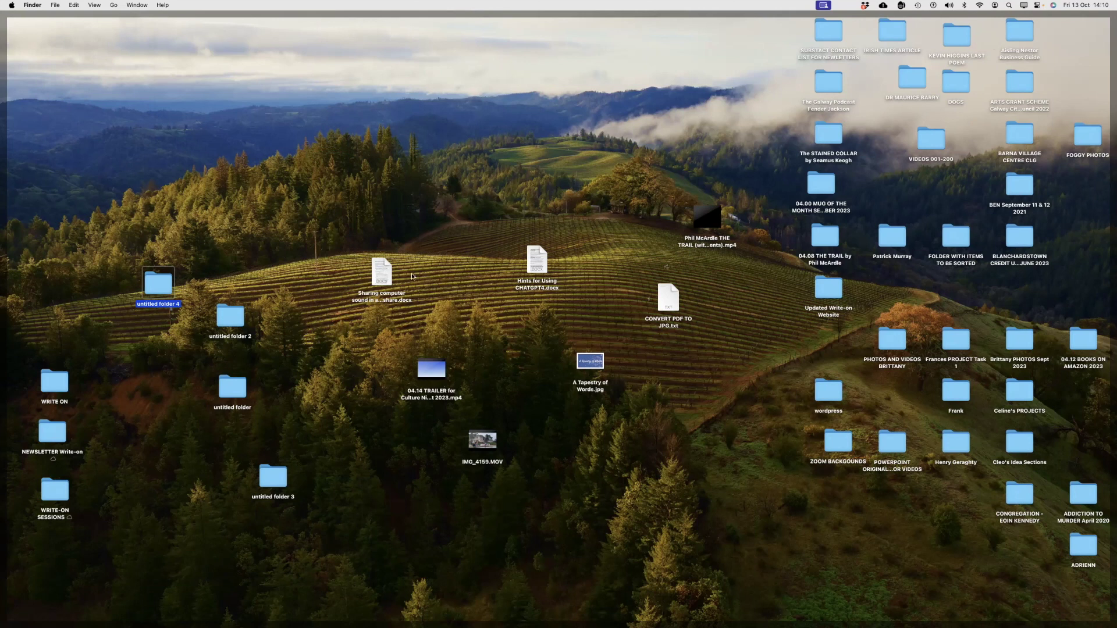
Step: Reposition untitled folder 4 near the loose files and move the two Word documents and CONVERT PDF TO JPG.txt into it
drag(381, 271, 637, 178)
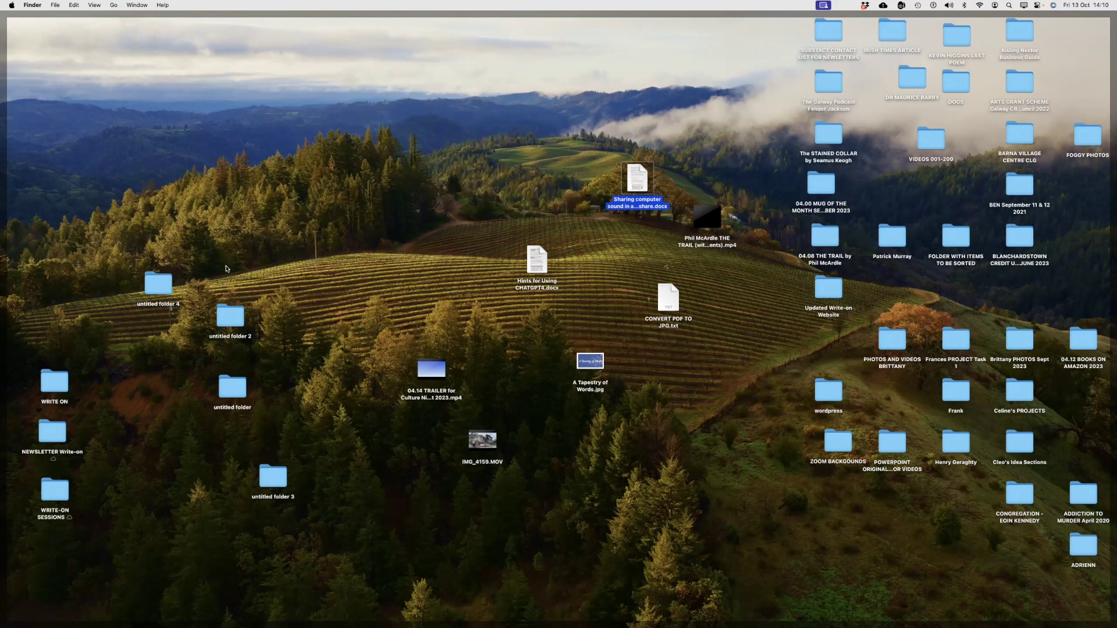
drag(164, 283, 492, 196)
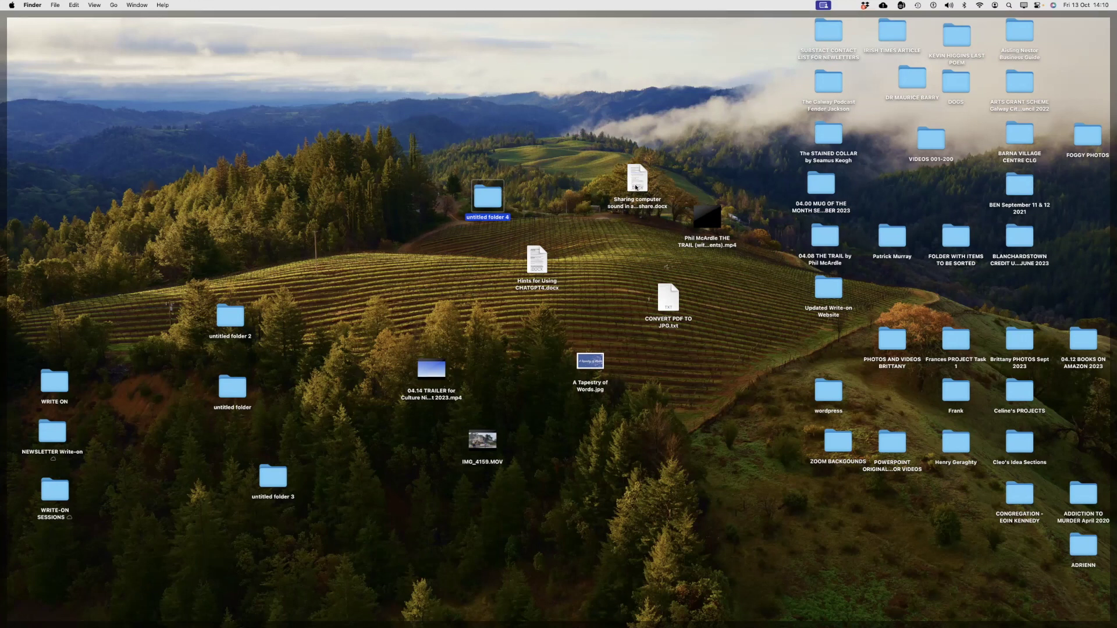
drag(637, 182, 493, 199)
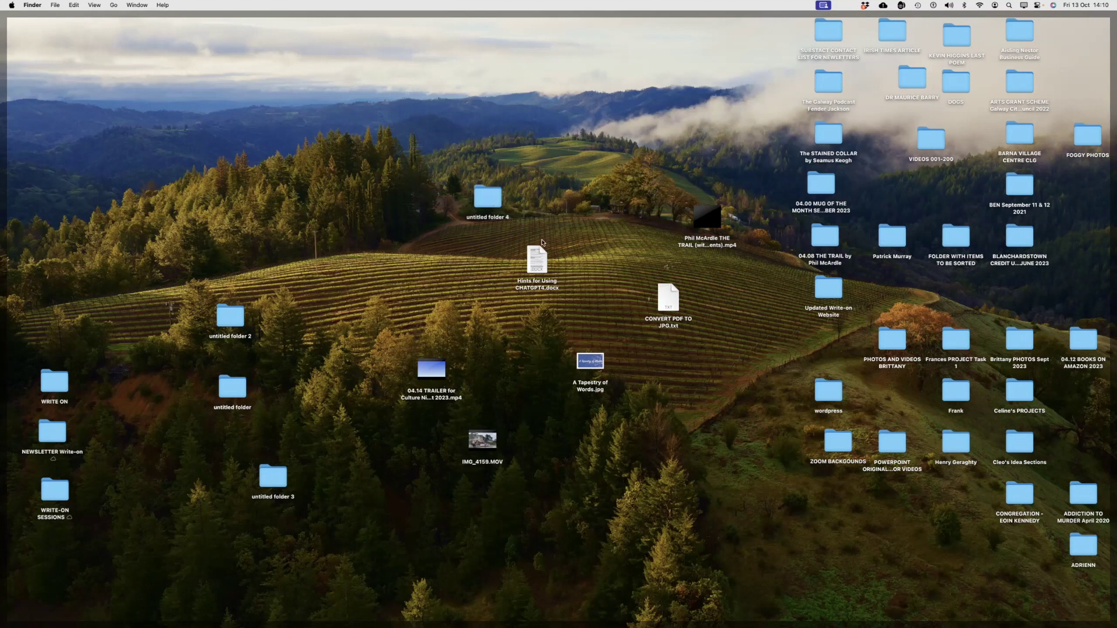
drag(536, 259, 492, 193)
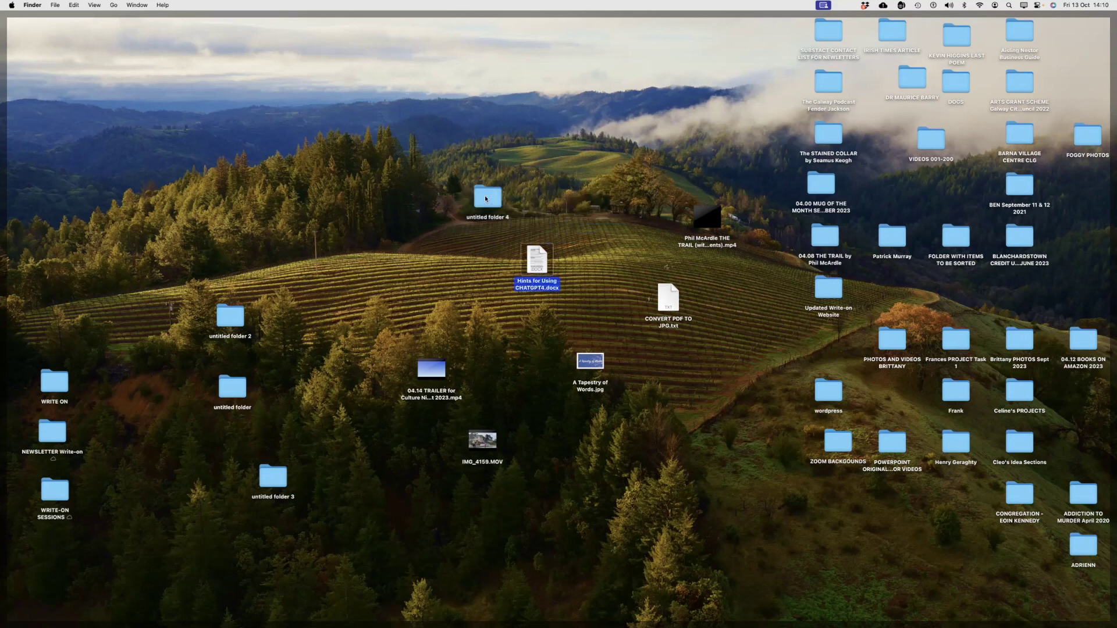
double_click(670, 297)
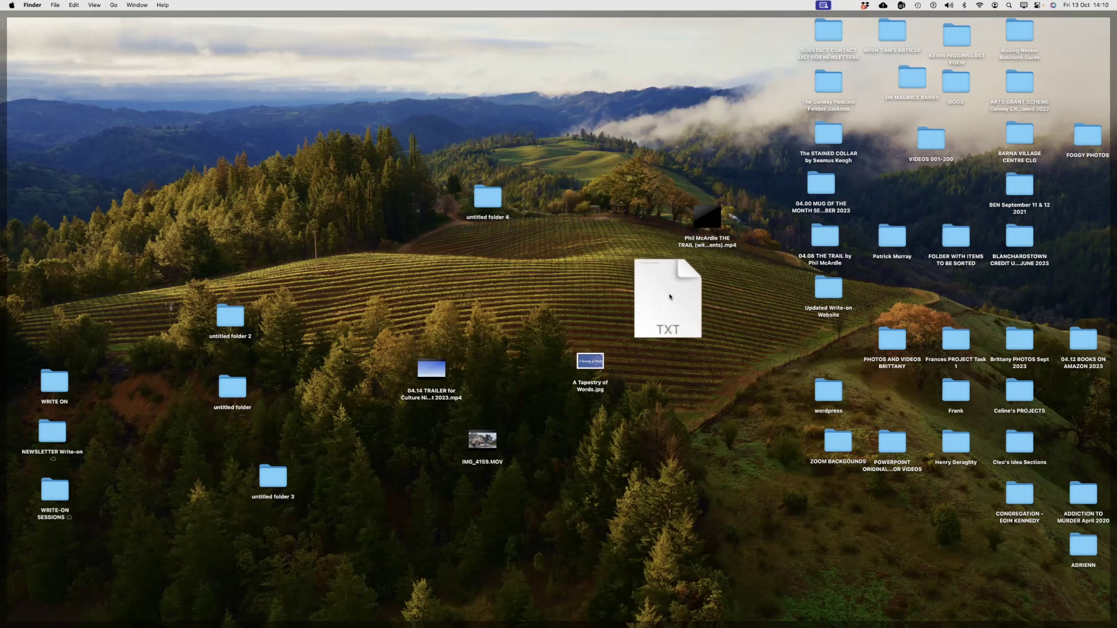
drag(668, 294, 487, 196)
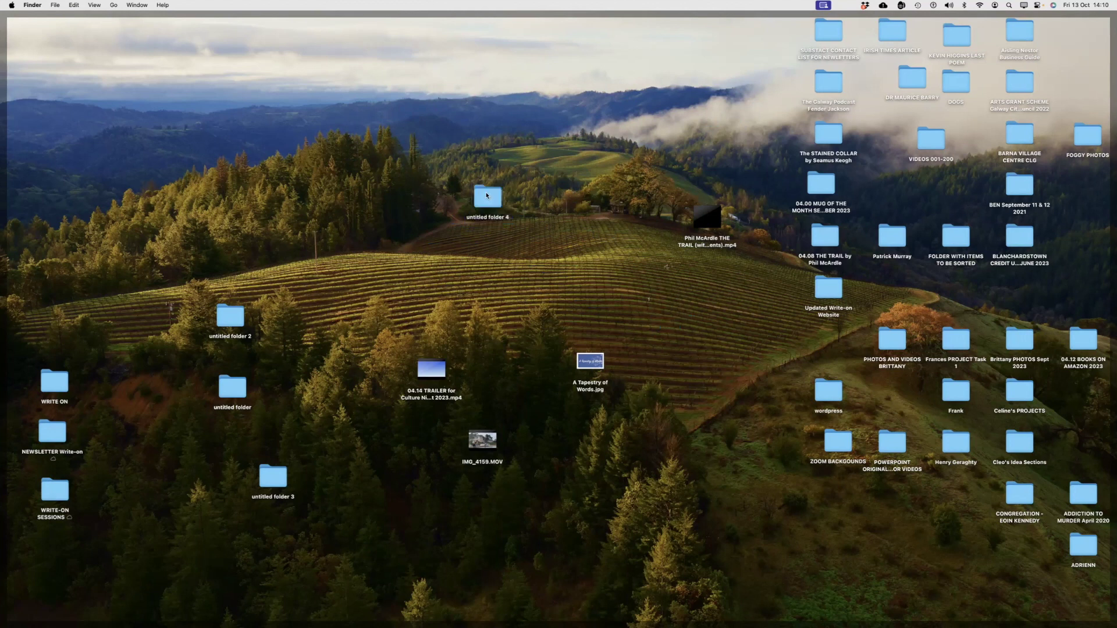
Step: Move THE TRAIL video, A Tapestry of Words.jpg, IMG_4159.MOV and the Culture Night trailer into untitled folder 4
drag(715, 216, 490, 197)
drag(594, 362, 487, 198)
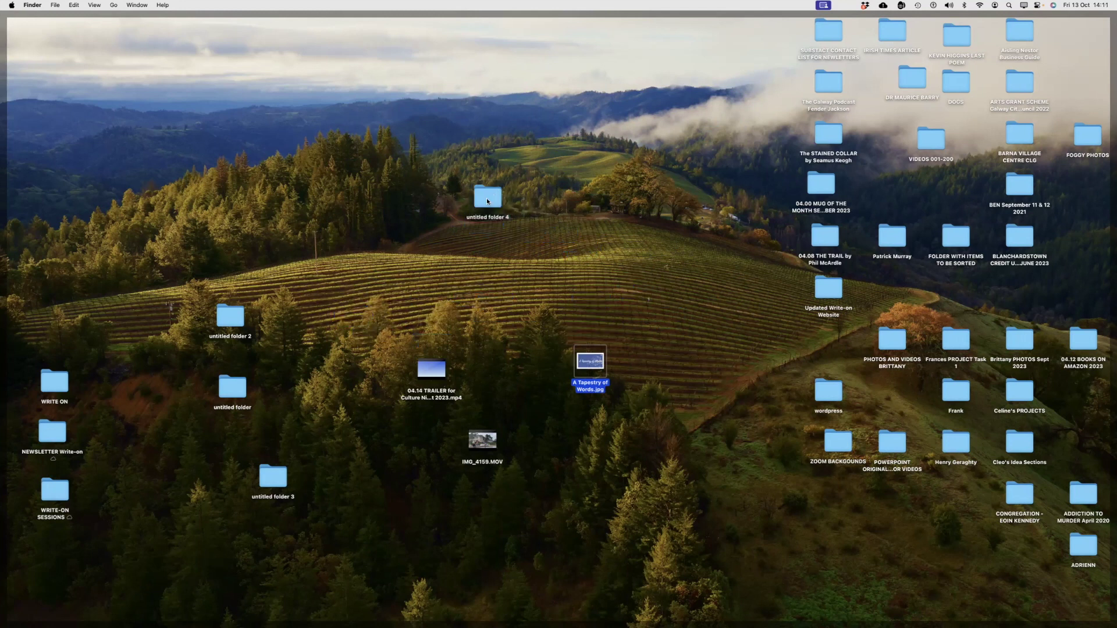
mouse_move(486, 442)
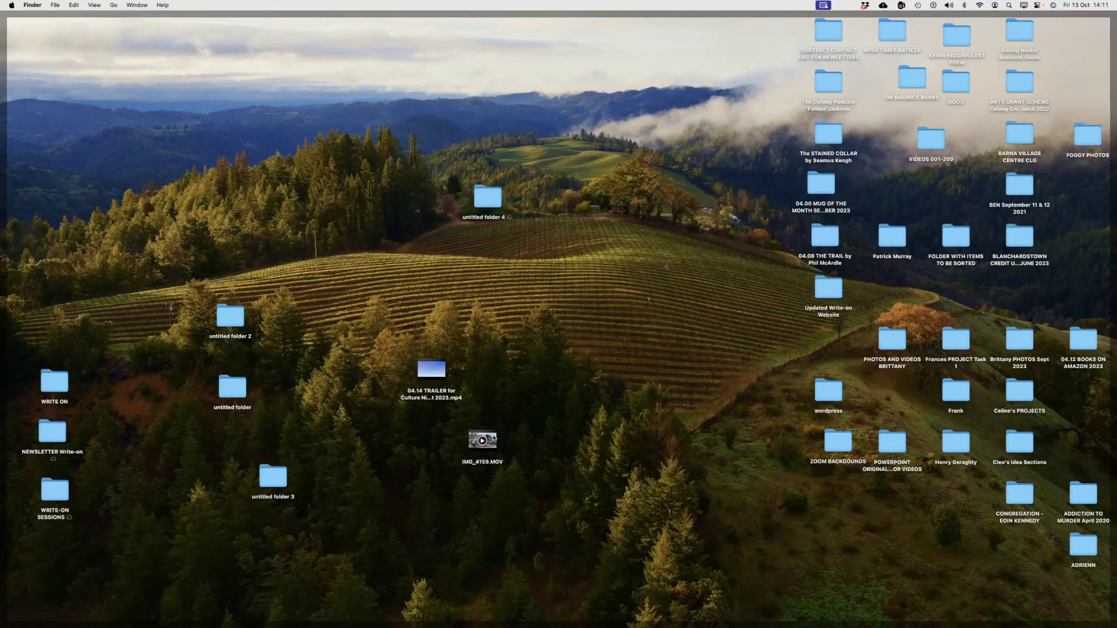
drag(490, 440, 499, 199)
mouse_move(441, 367)
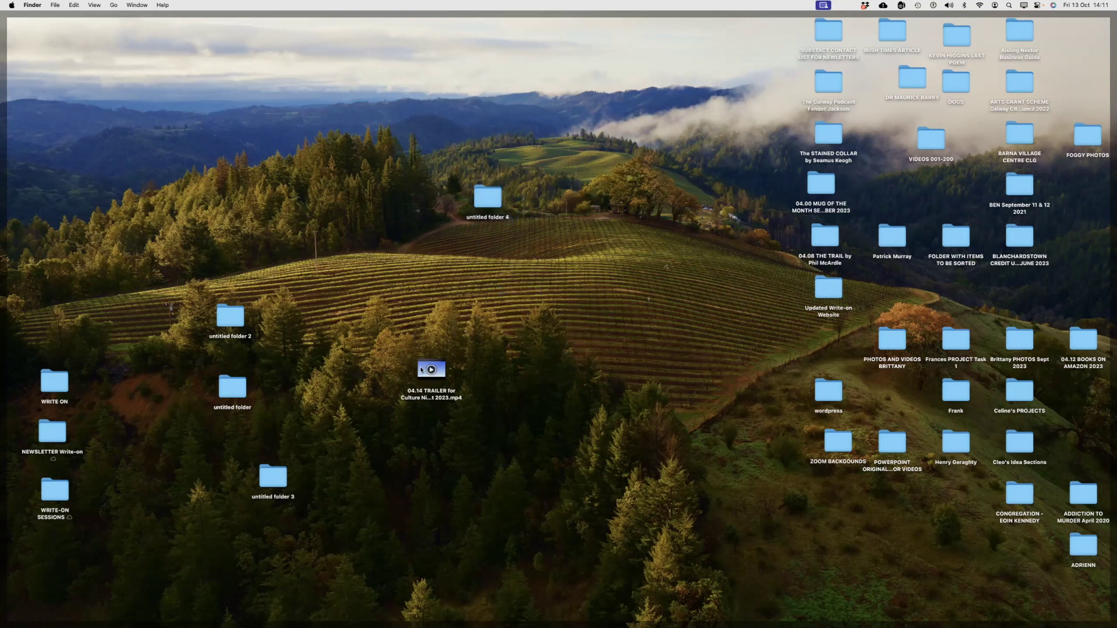
drag(441, 367, 495, 194)
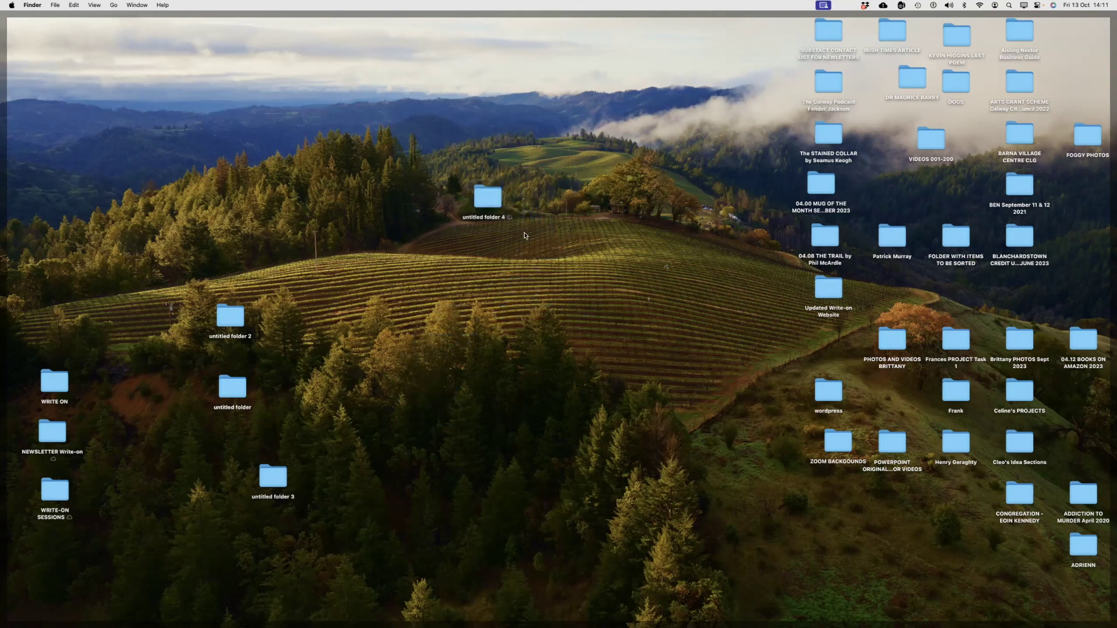
Step: Open untitled folder 4 and display its contents as a gallery
click(486, 201)
double_click(485, 202)
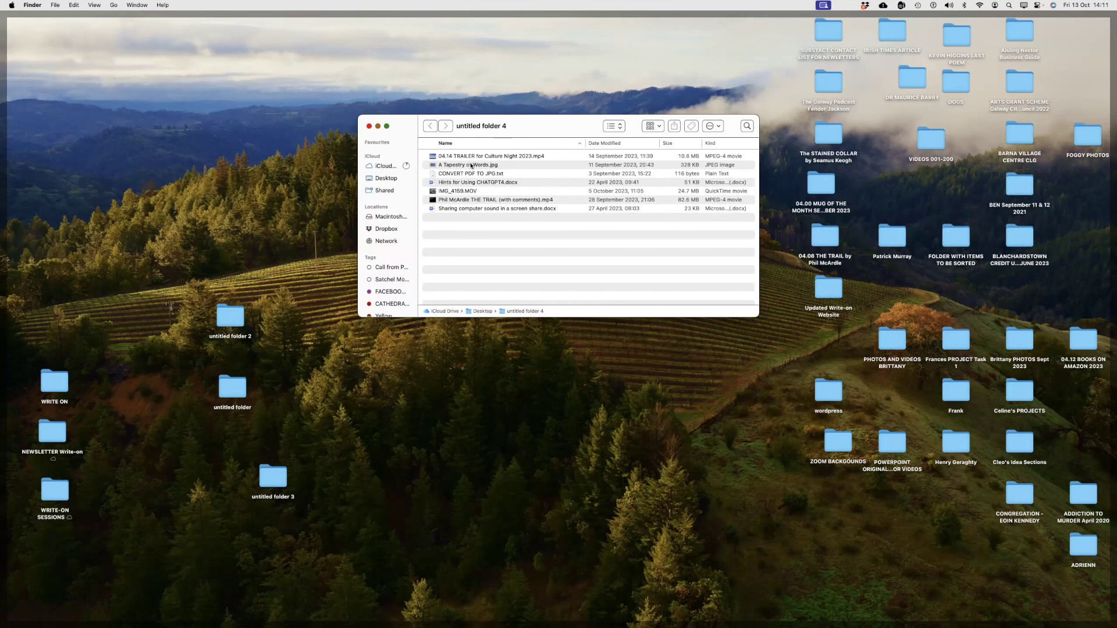
click(659, 127)
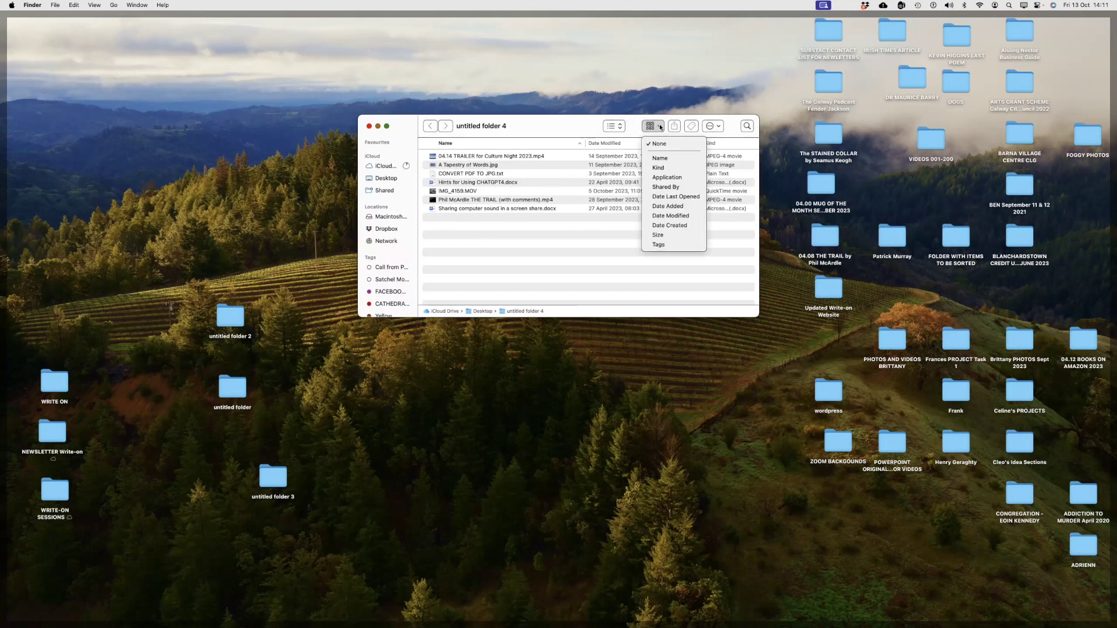
click(620, 127)
click(619, 126)
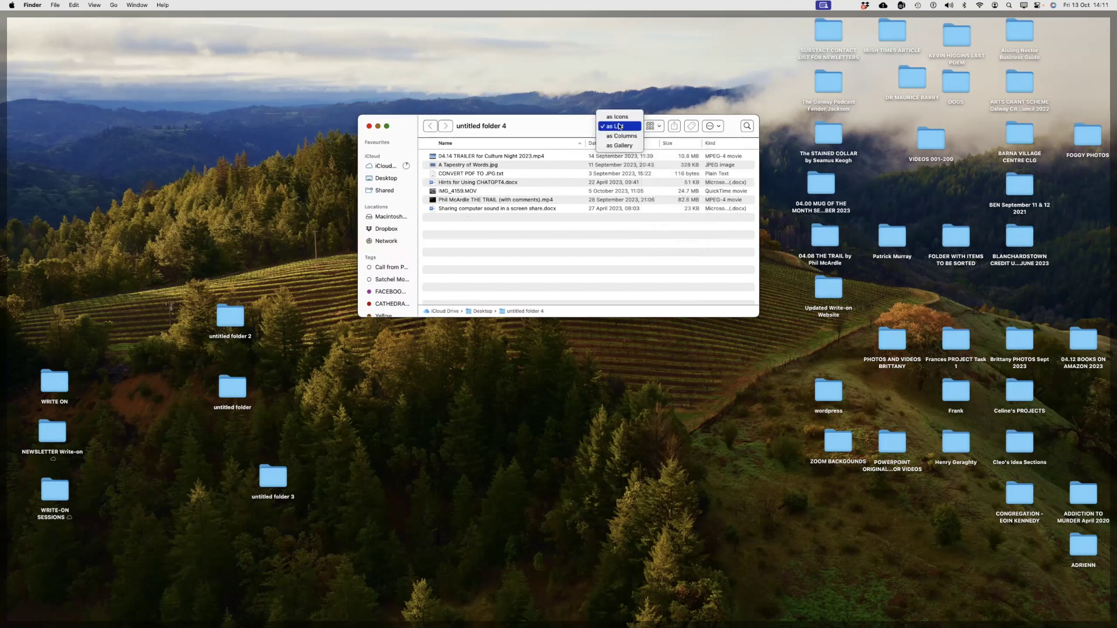
click(618, 148)
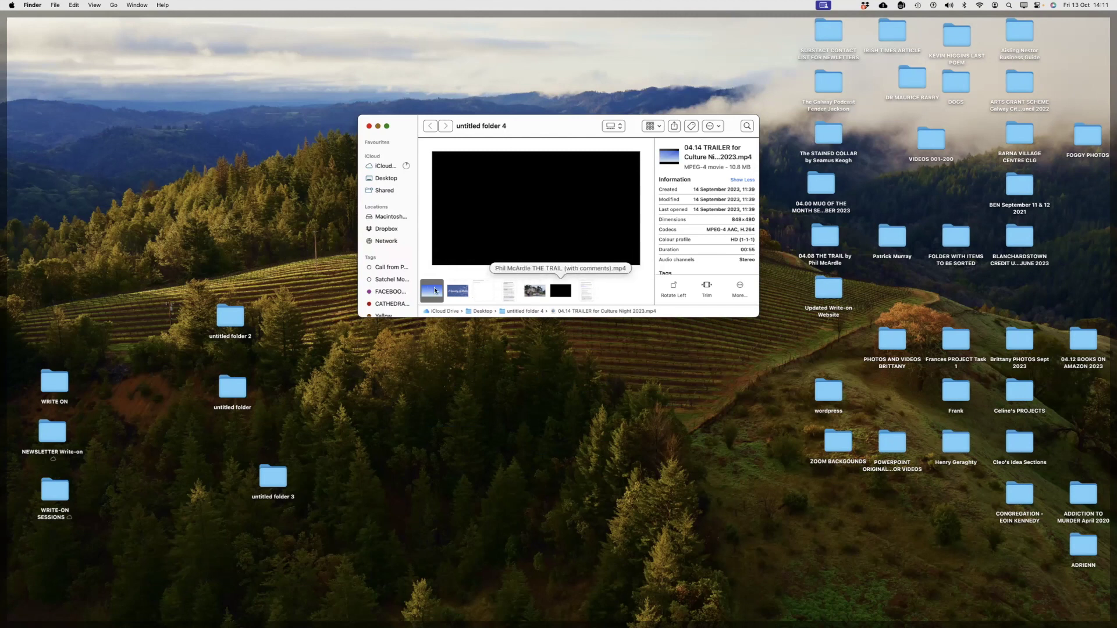
Step: Display the contents of untitled folder 4 as a list and close its window
click(622, 125)
click(614, 107)
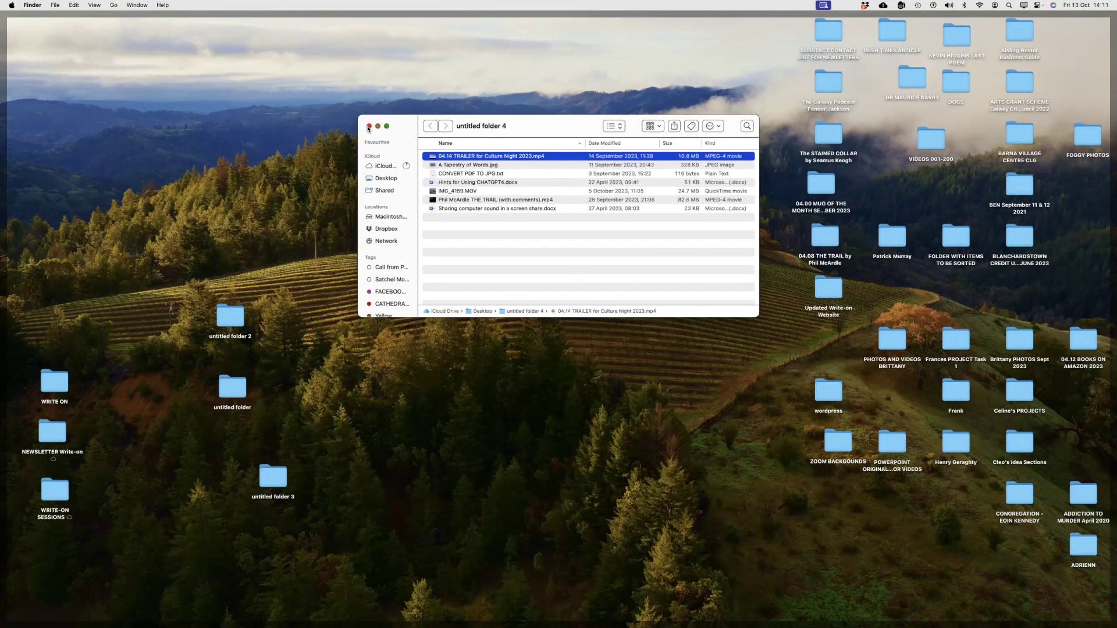
click(368, 126)
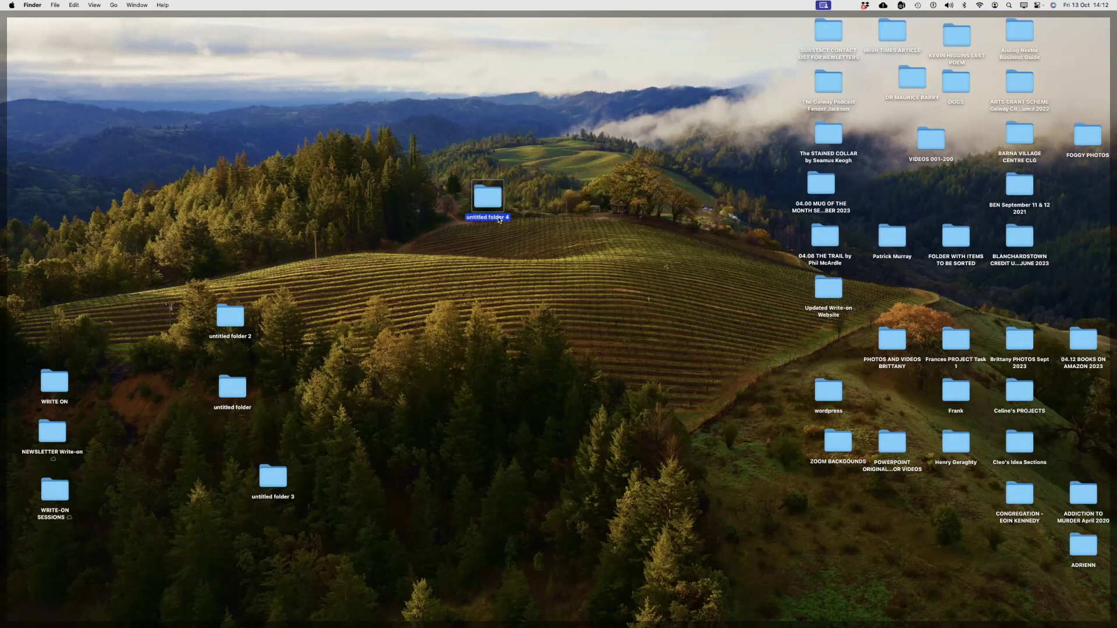
Step: Rename untitled folder 4 as the owner's first name in possessive form plus "Demonstration Gathering Files 13 Oct 2023" and move it nearer untitled folder 2
click(499, 217)
text(Frank's Demonstration Gathering)
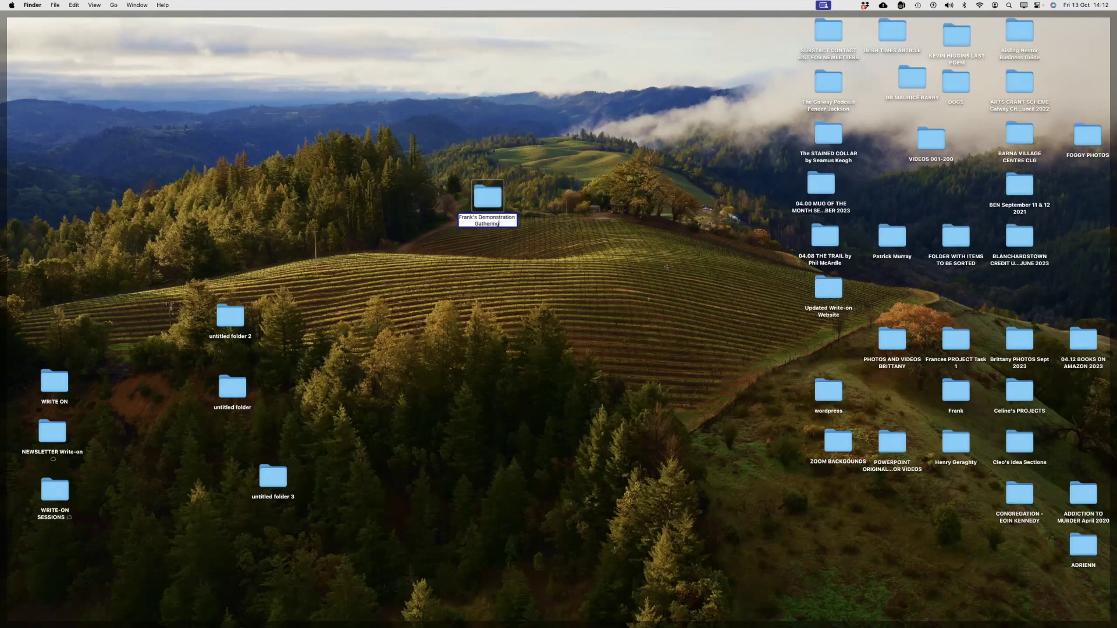
text( Files 13 Oct 2023)
click(543, 192)
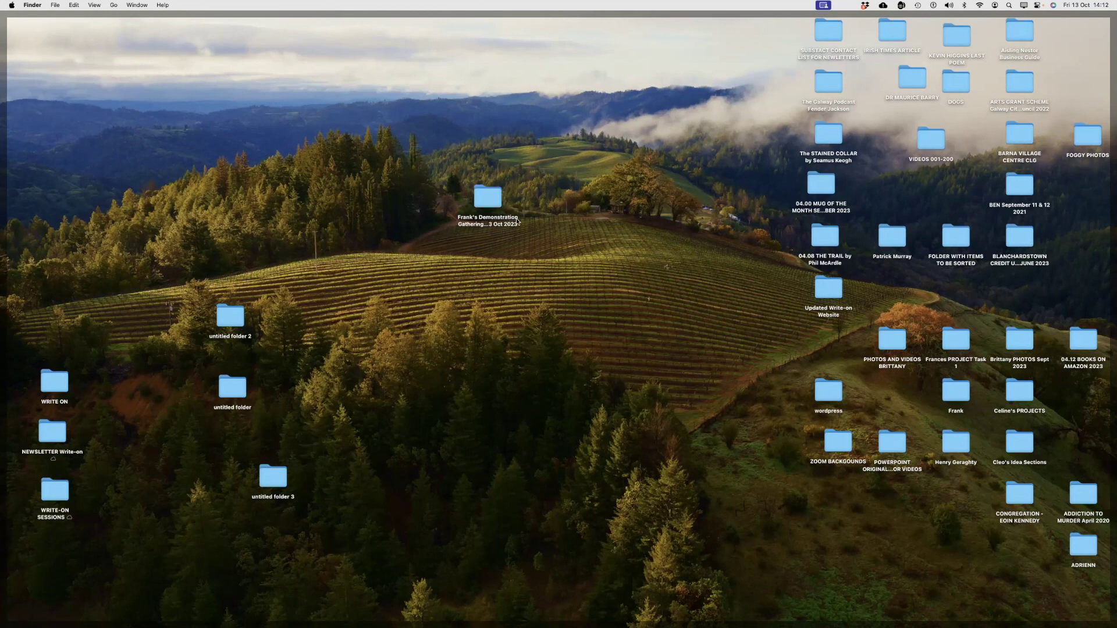
drag(490, 198, 372, 278)
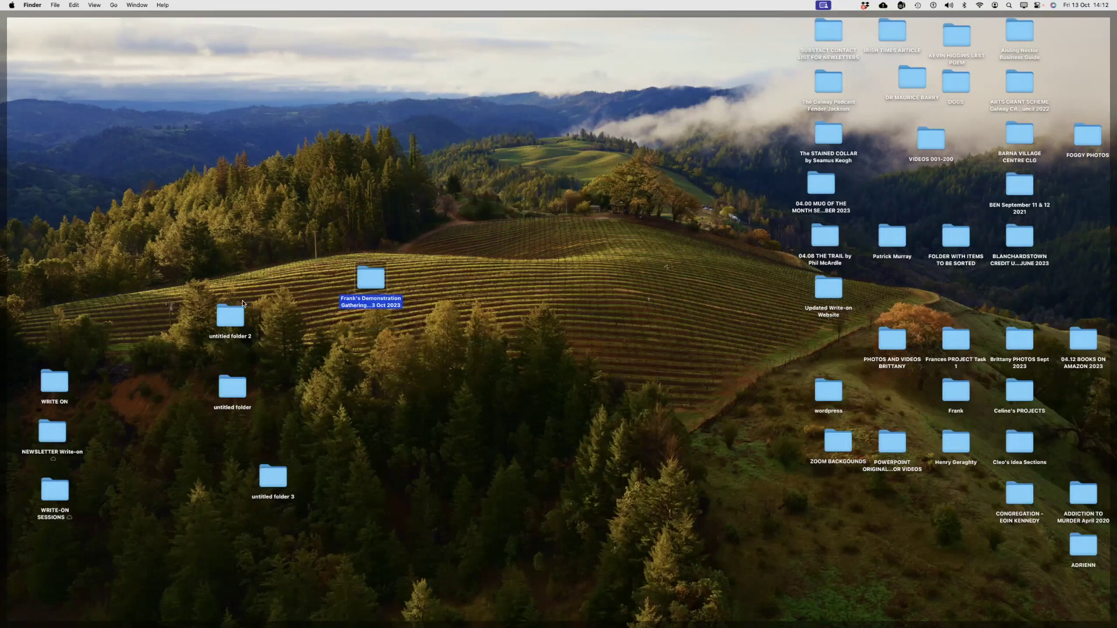
Step: Move untitled folder 2, untitled folder and untitled folder 3 to the Bin, and reposition the Demonstration Gathering folder in the freed area
right_click(229, 318)
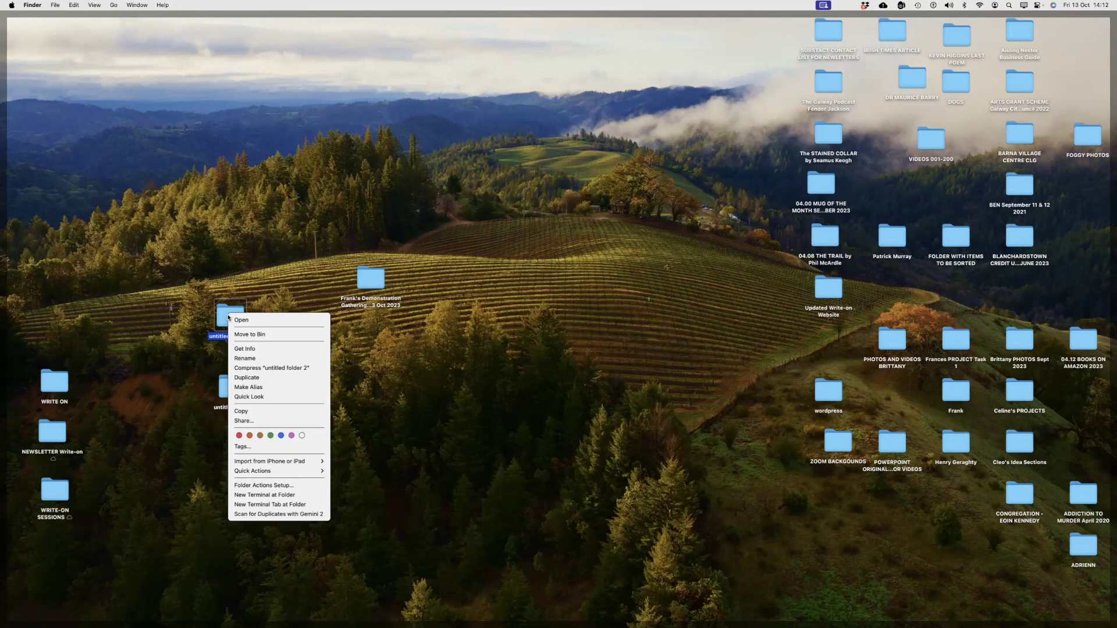
click(245, 334)
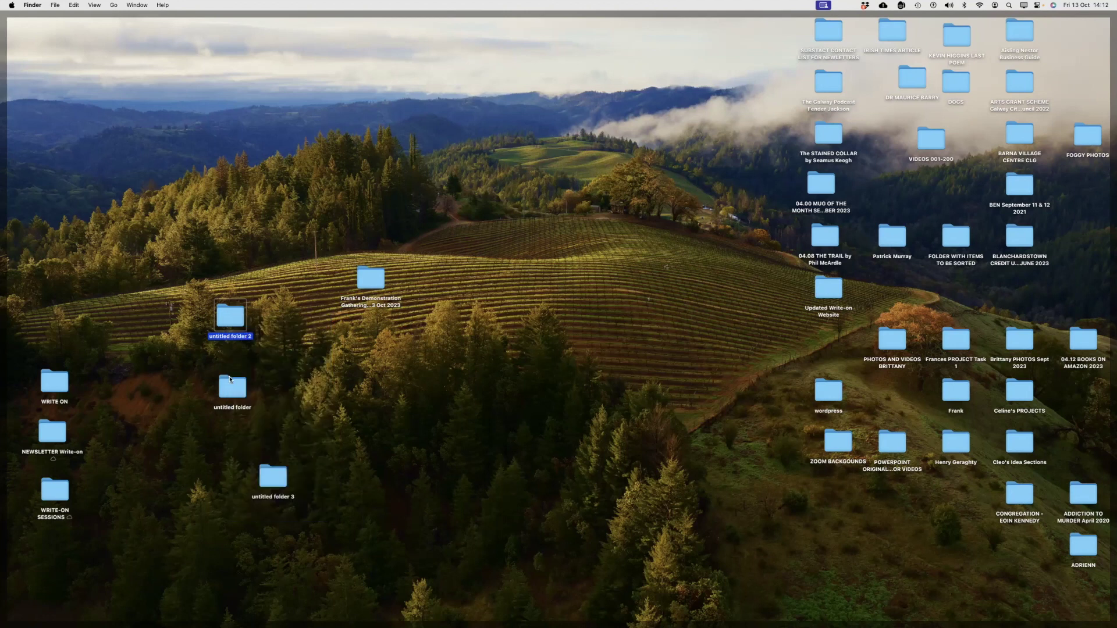
click(230, 380)
right_click(230, 381)
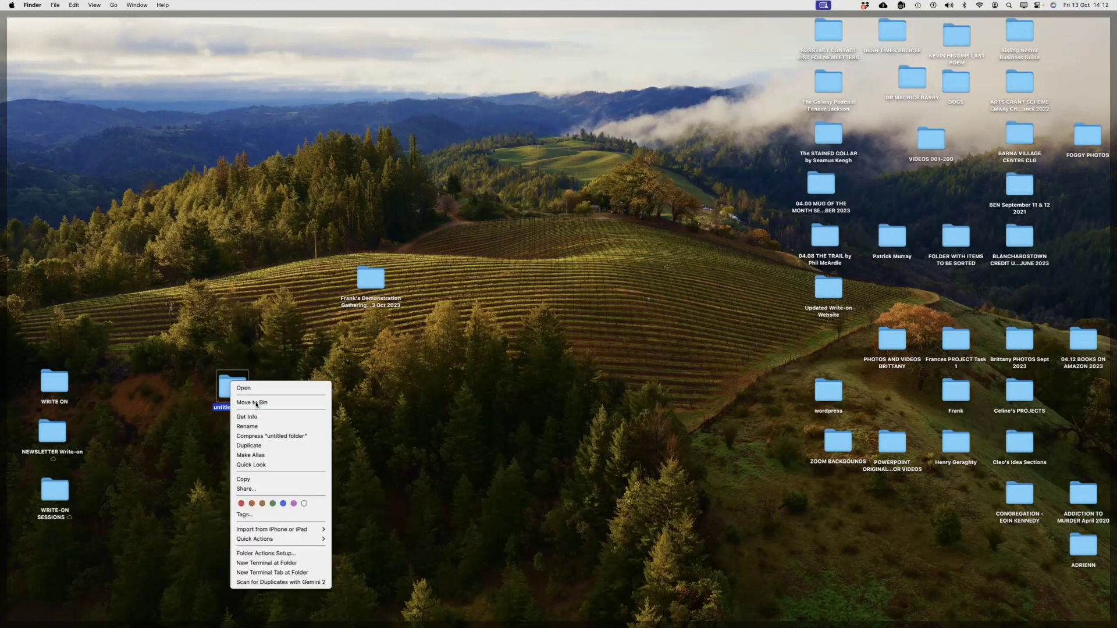
click(257, 403)
click(270, 478)
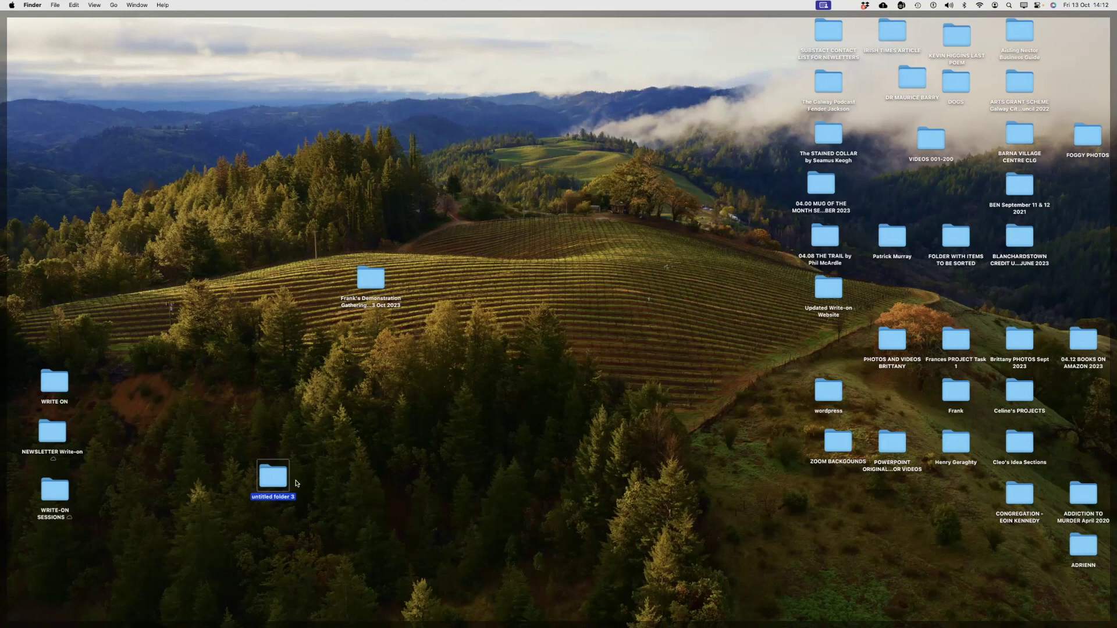
right_click(273, 480)
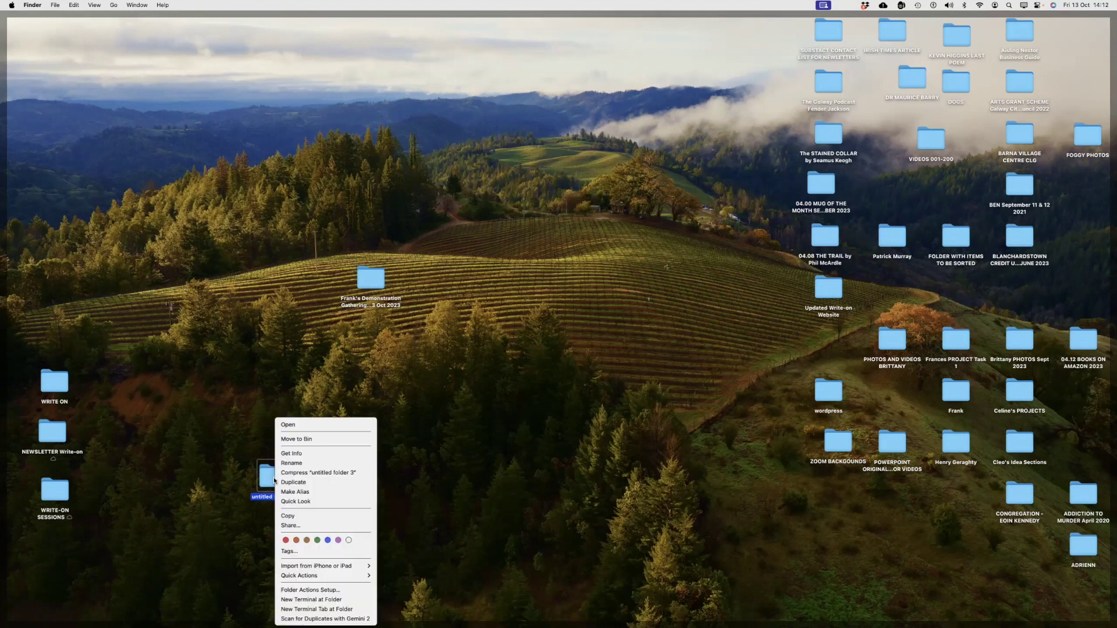
click(312, 438)
drag(377, 278, 247, 223)
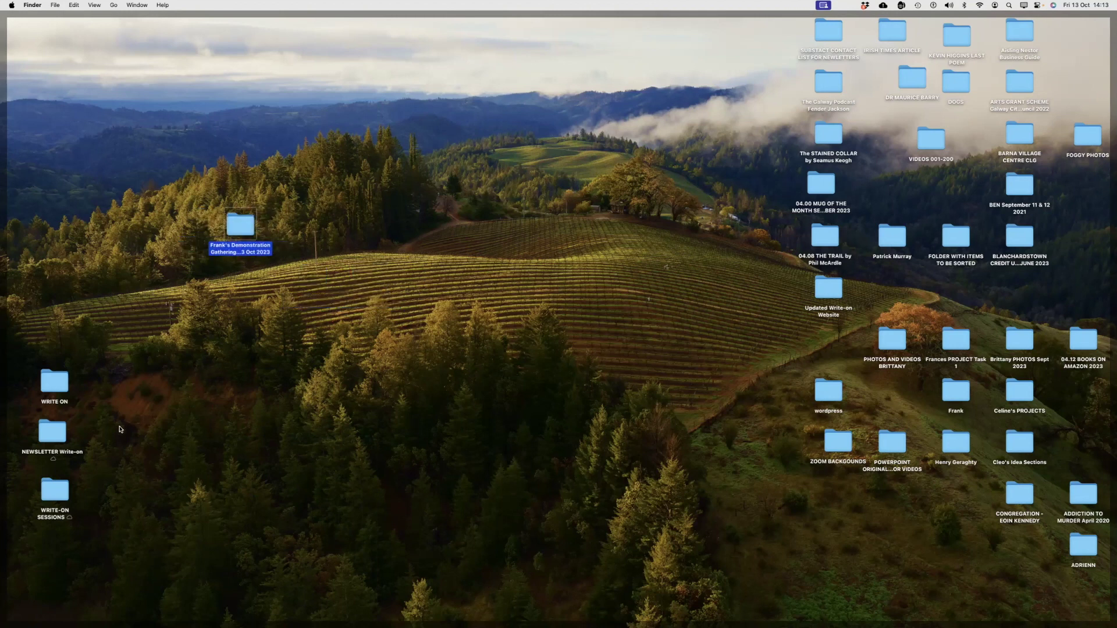
Step: Move the WRITE-ON SESSIONS folder away from its neighbouring folders and view its WRITE-ON SESSIONS 2023-24 subfolder, closing the window when done
drag(53, 492, 309, 346)
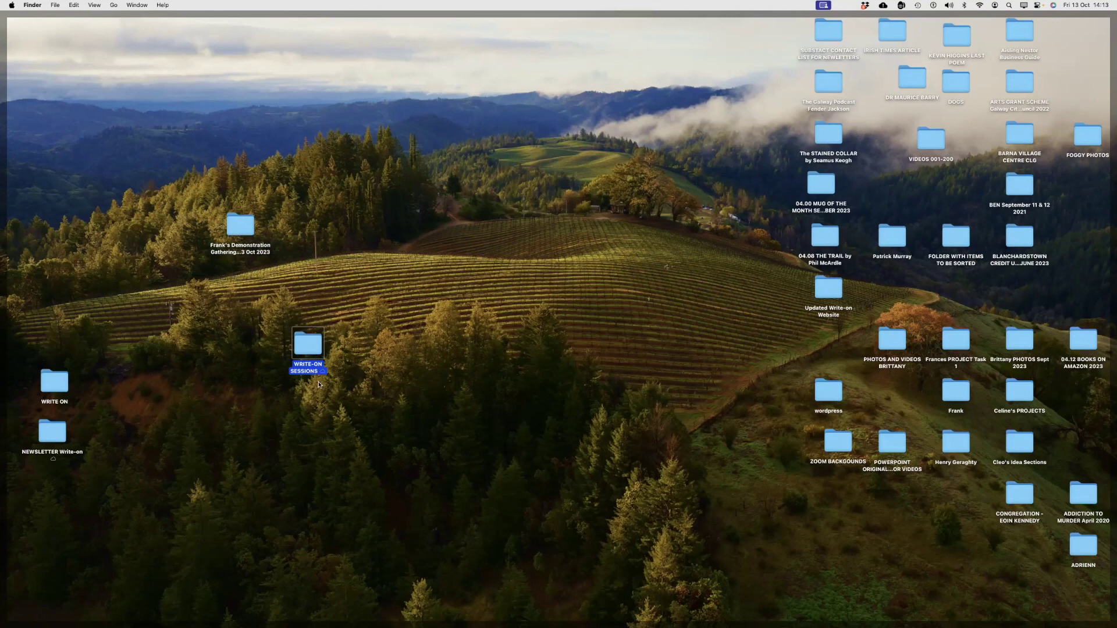
double_click(307, 343)
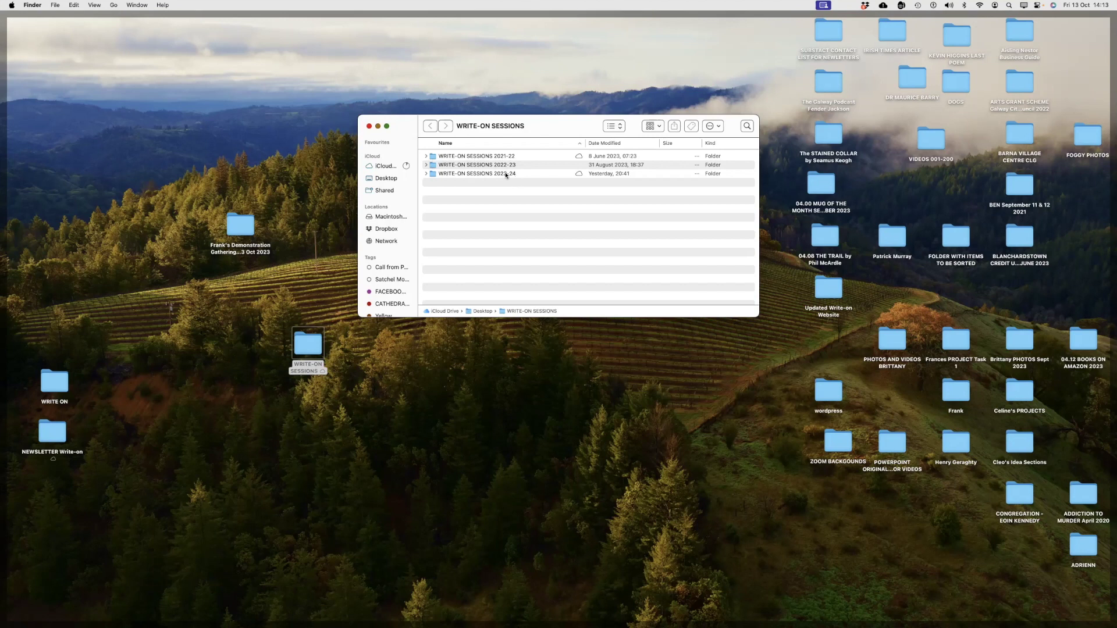
double_click(472, 173)
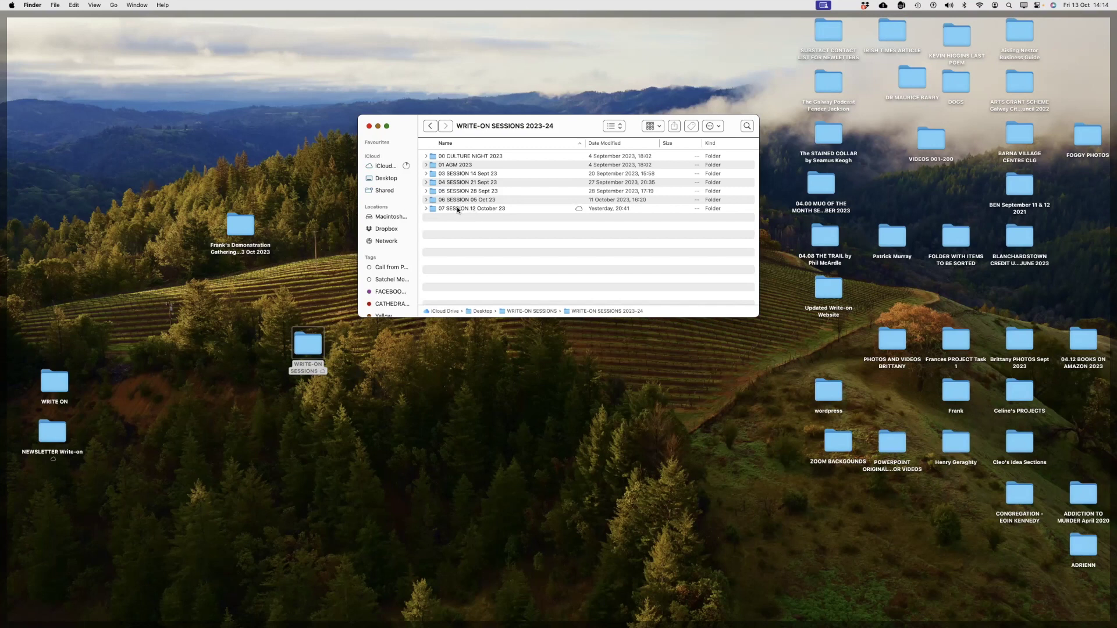
click(430, 127)
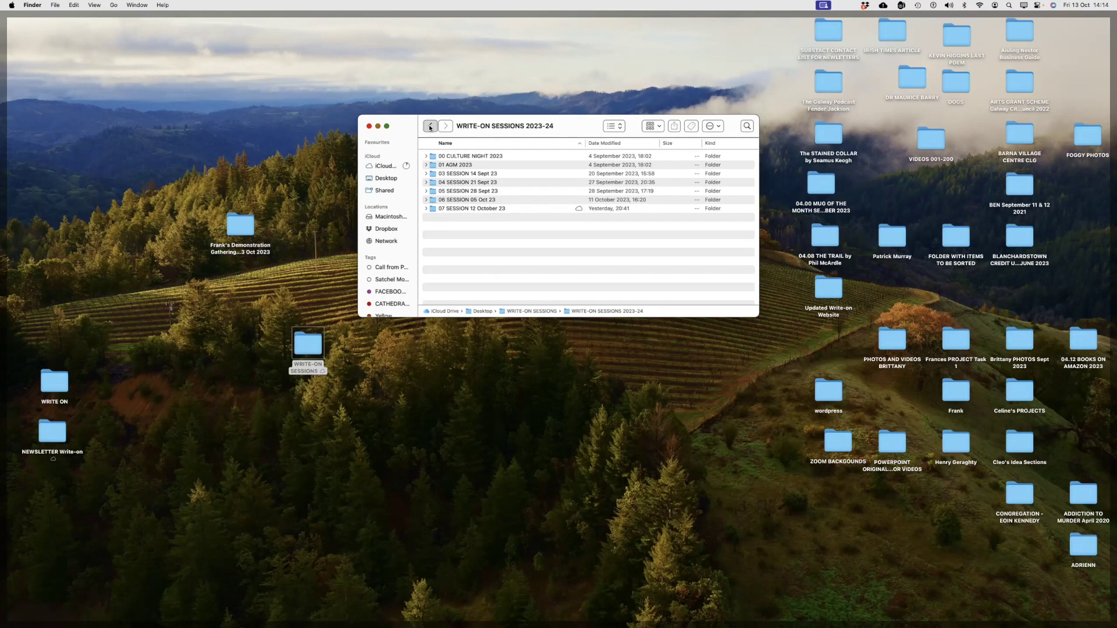
click(369, 126)
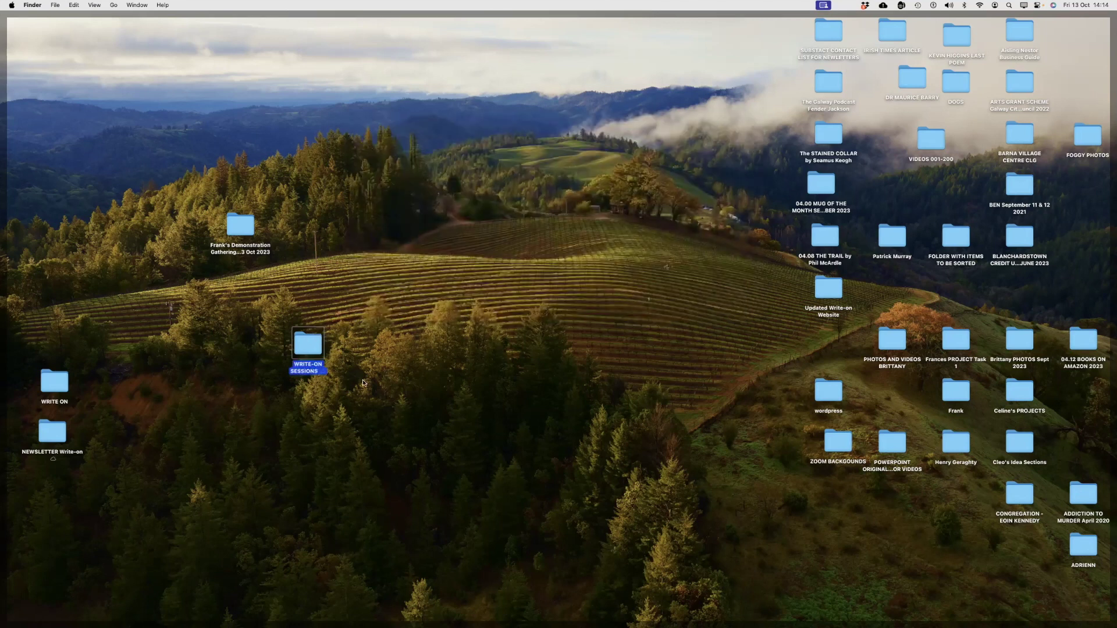
Step: Create a folder named "08 SESSION 19 October 23" inside WRITE-ON SESSIONS 2023-24 in the WRITE-ON SESSIONS folder
double_click(307, 343)
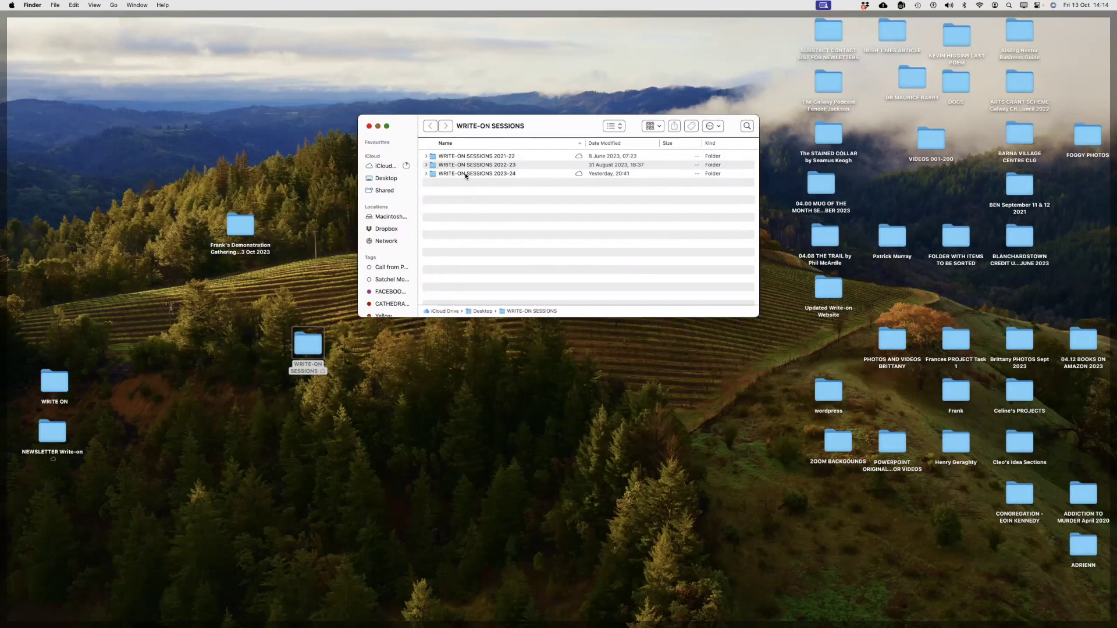
double_click(463, 174)
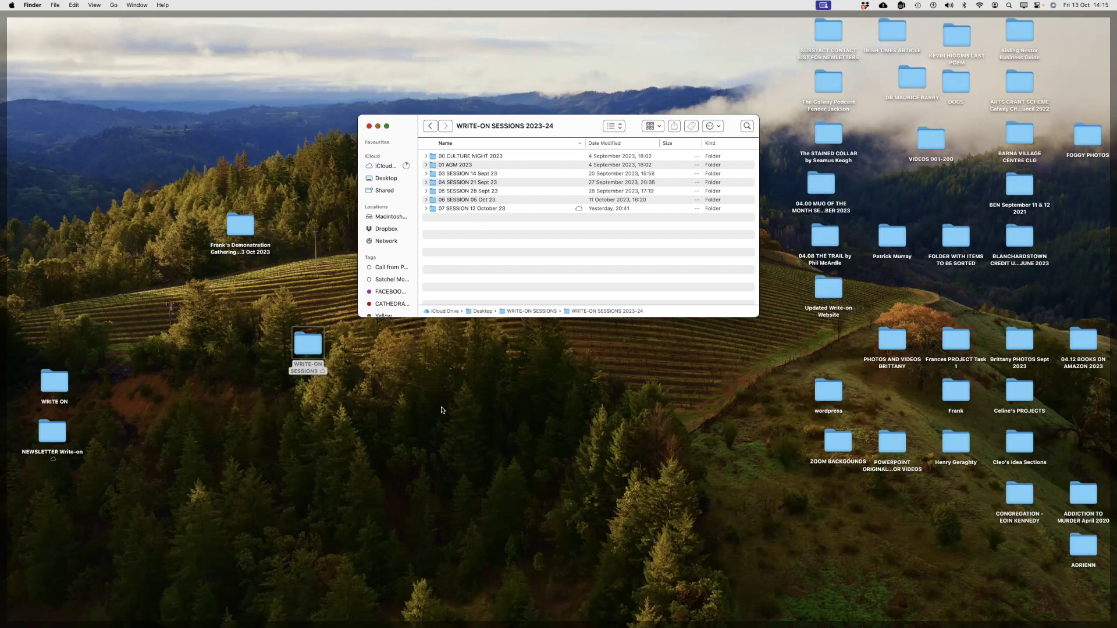
right_click(465, 238)
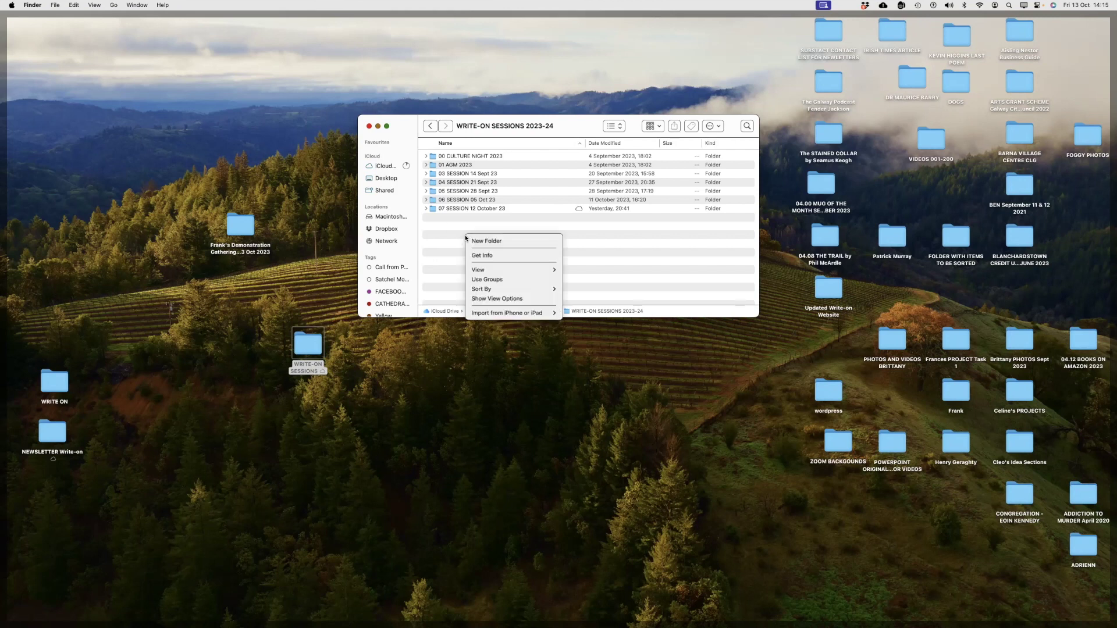
click(500, 241)
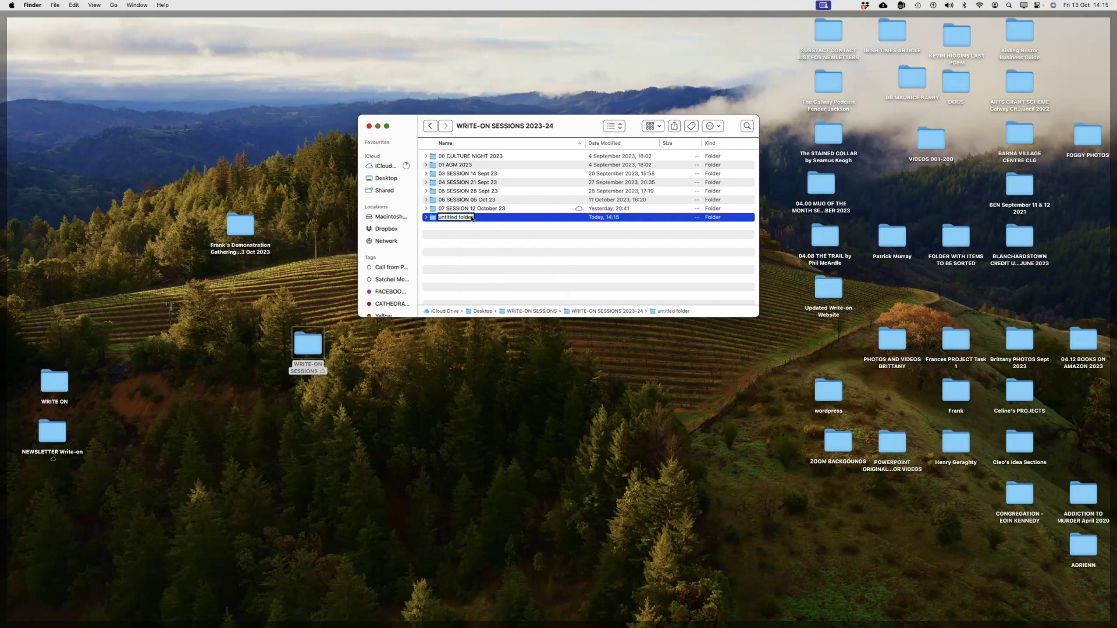
key(BackSpace)
key(BackSpace)
key(BackSpace)
key(BackSpace)
key(BackSpace)
key(BackSpace)
key(BackSpace)
key(BackSpace)
key(BackSpace)
key(BackSpace)
key(BackSpace)
key(BackSpace)
key(BackSpace)
key(BackSpace)
key(BackSpace)
text(08 Se)
key(BackSpace)
key(BackSpace)
text(SESSION 19 October 23)
click(536, 355)
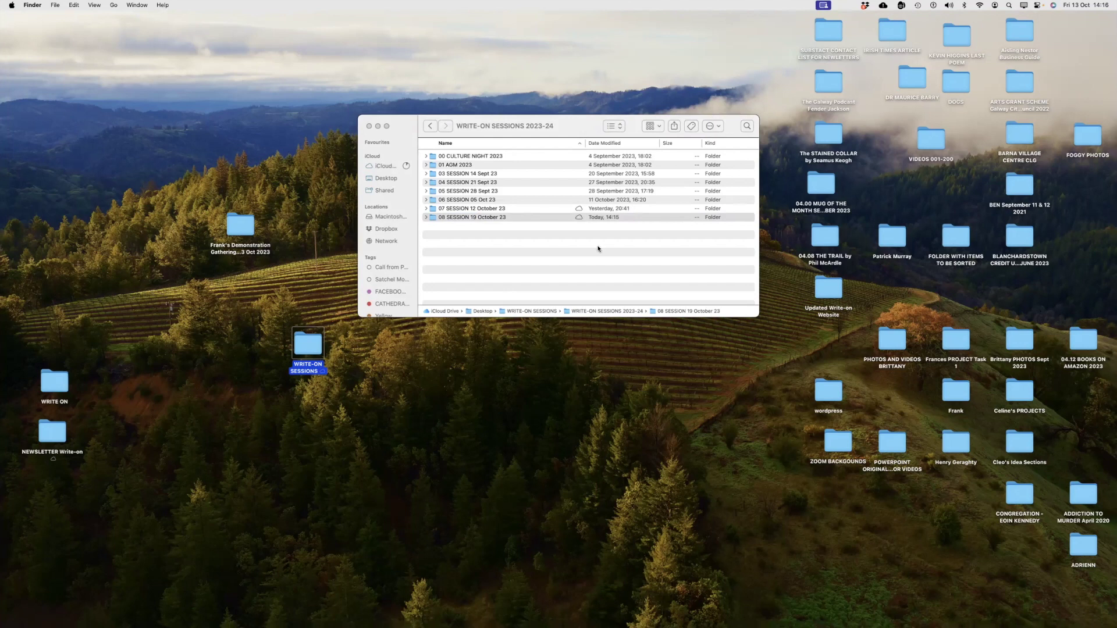
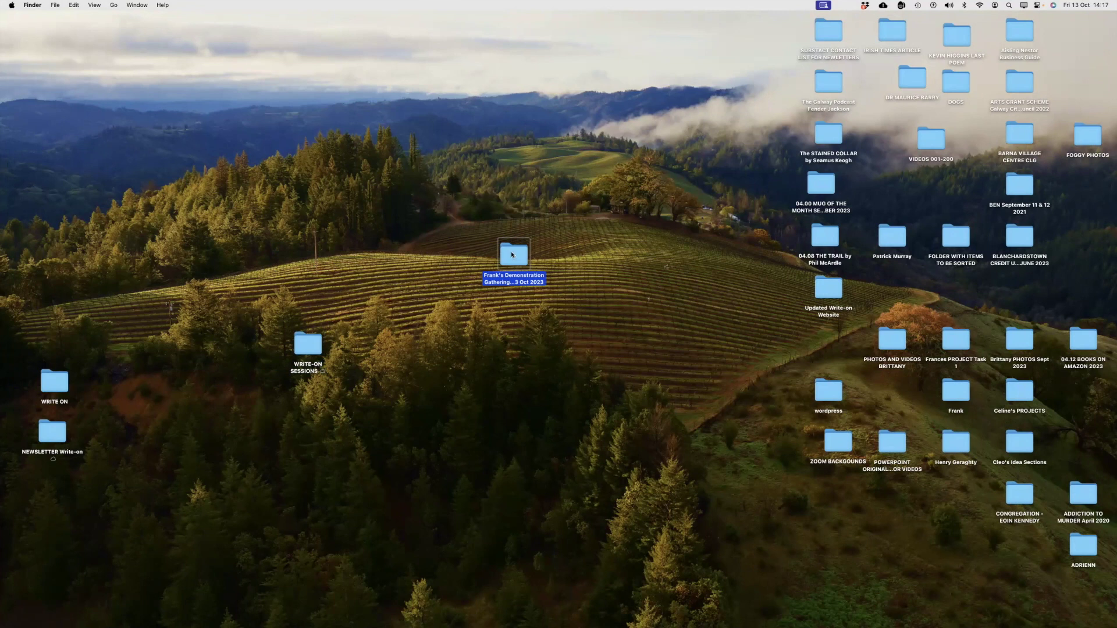
Step: Create a folder named "TRAILER FOR CULTURE NIGHT 2023" inside the Demonstration Gathering folder
double_click(512, 255)
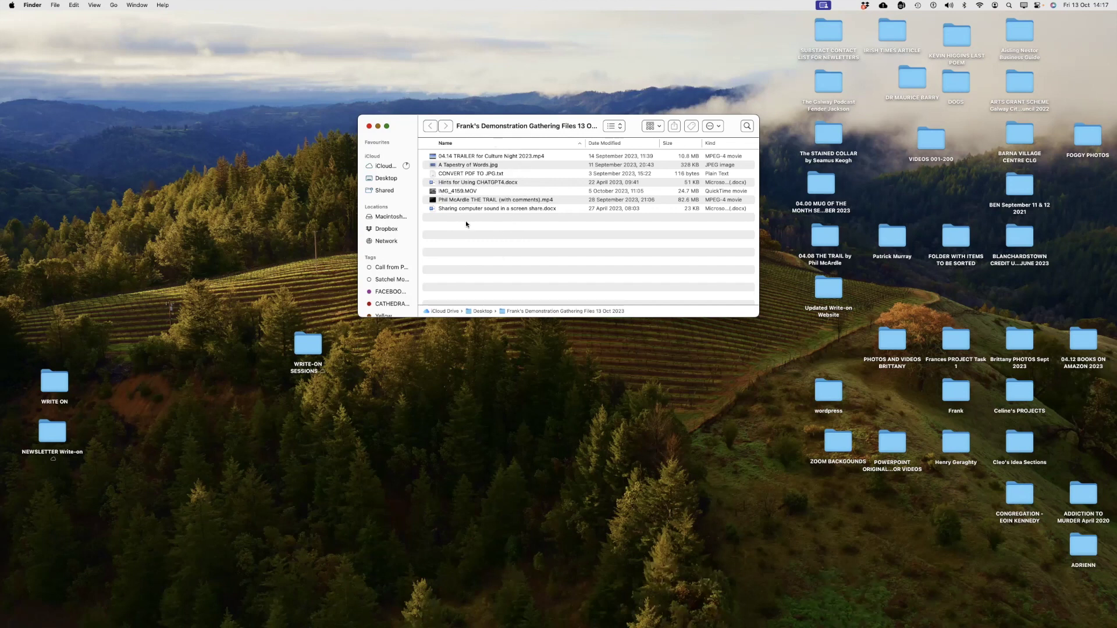
right_click(457, 234)
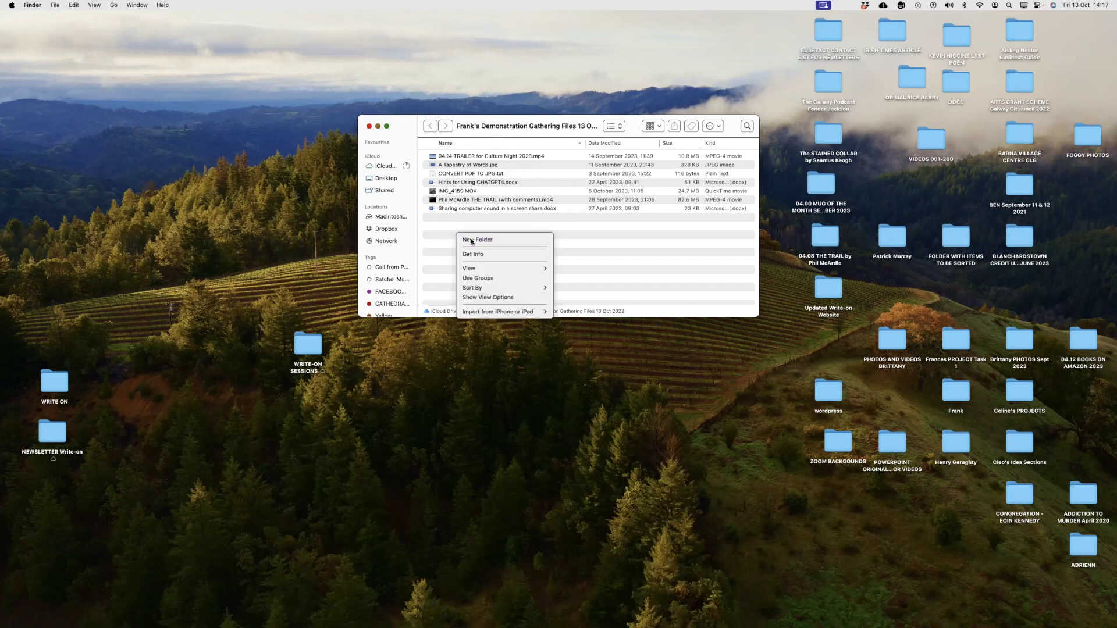
click(471, 240)
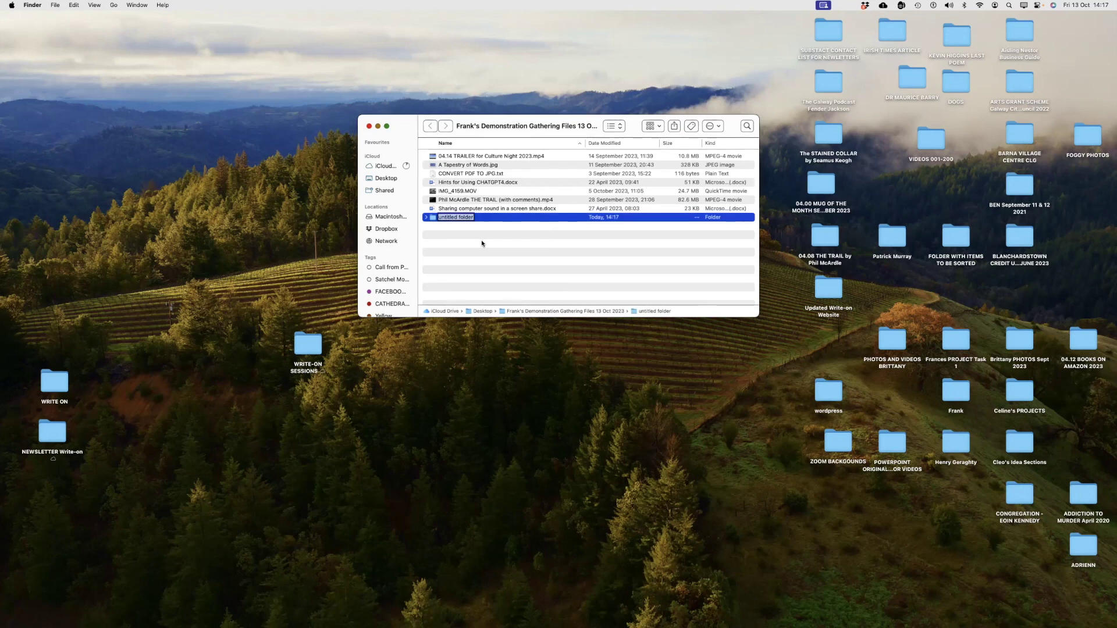
text(TRAILER FOR CULTURE NIGHT)
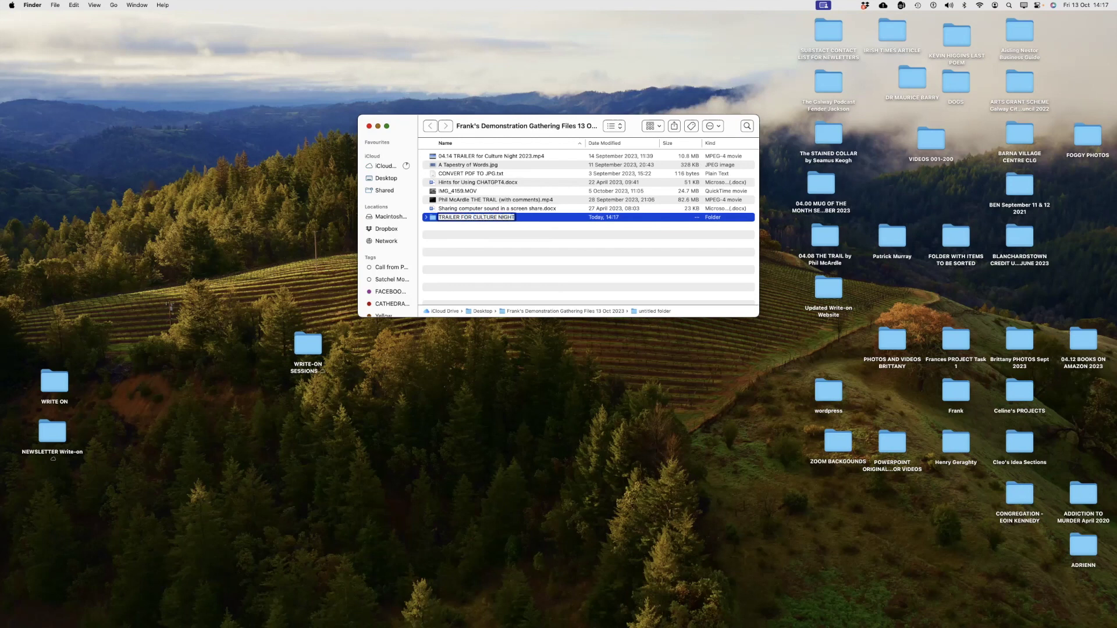
text( 2023)
key(Return)
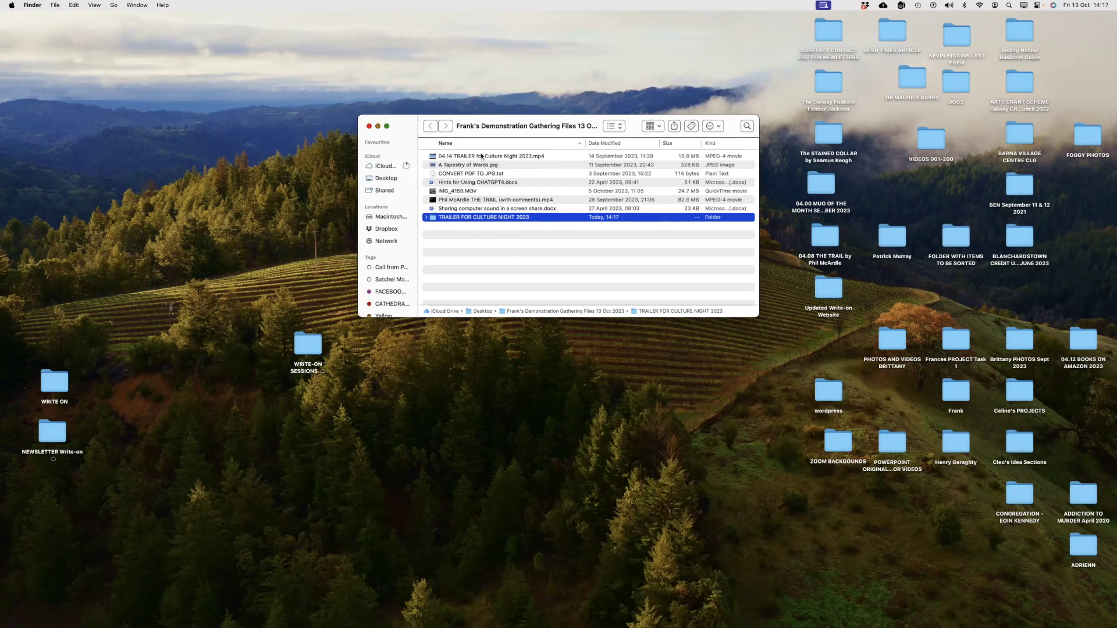
Step: Move 04.14 TRAILER for Culture Night 2023.mp4 into the TRAILER FOR CULTURE NIGHT 2023 folder and close the window
click(465, 156)
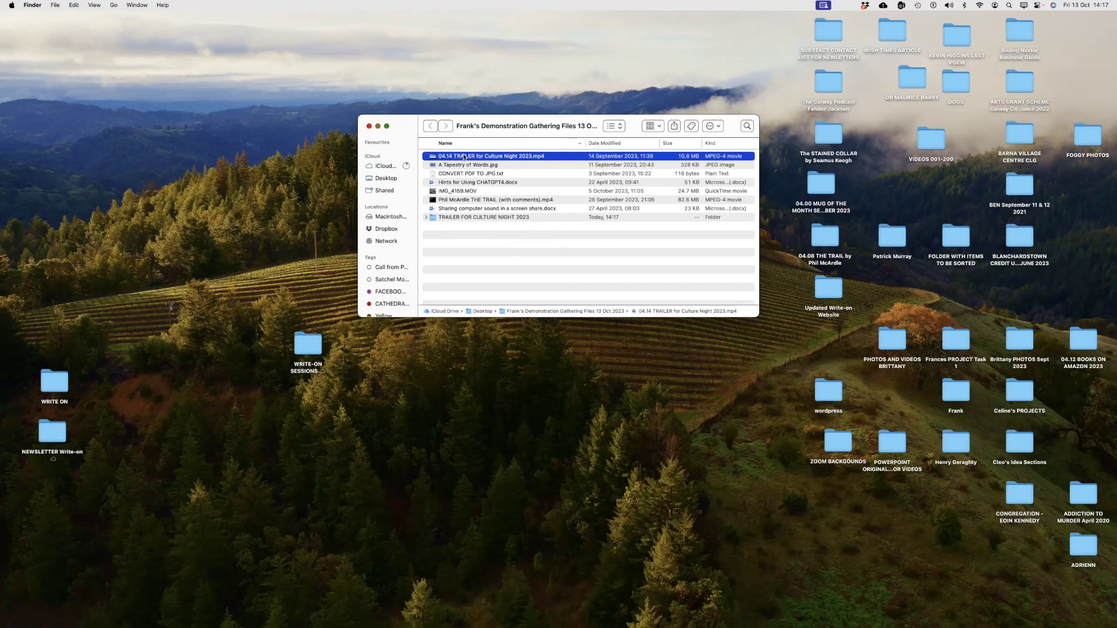
drag(465, 156, 462, 210)
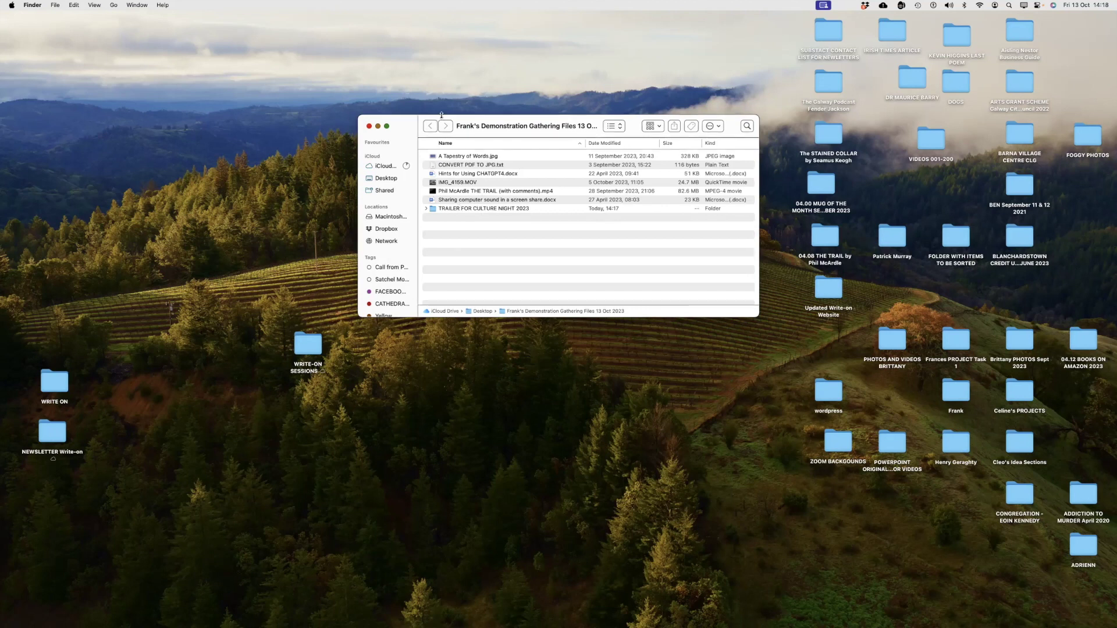
click(370, 126)
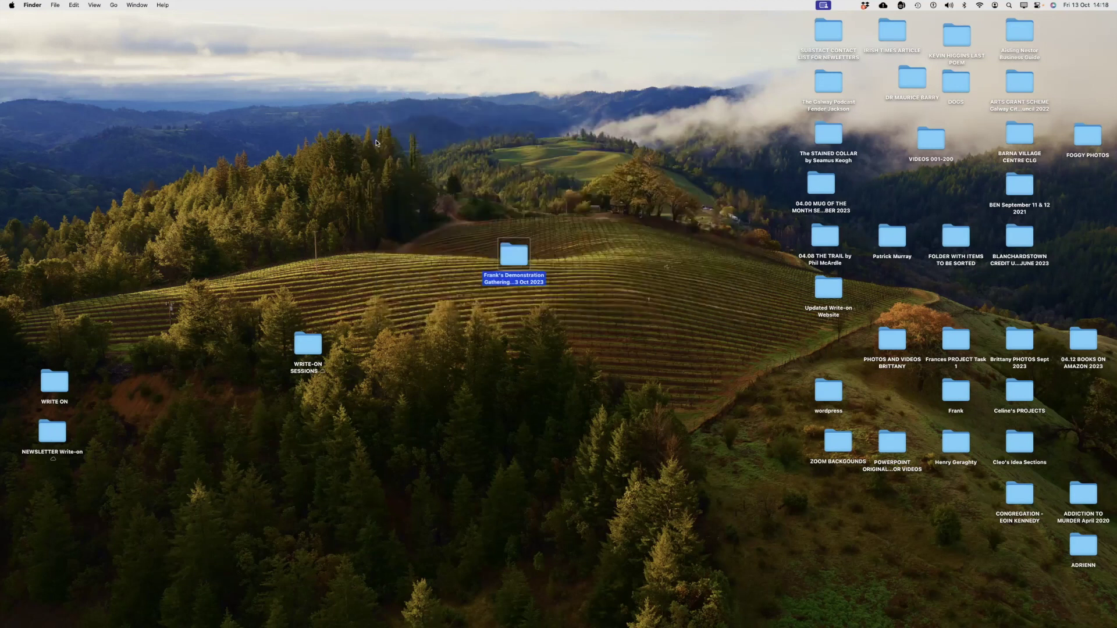
Step: View 07 SESSION 12 October 23 inside WRITE-ON SESSIONS 2023-24, return to the parent folder and move its window clear of the Demonstration Gathering folder
double_click(308, 341)
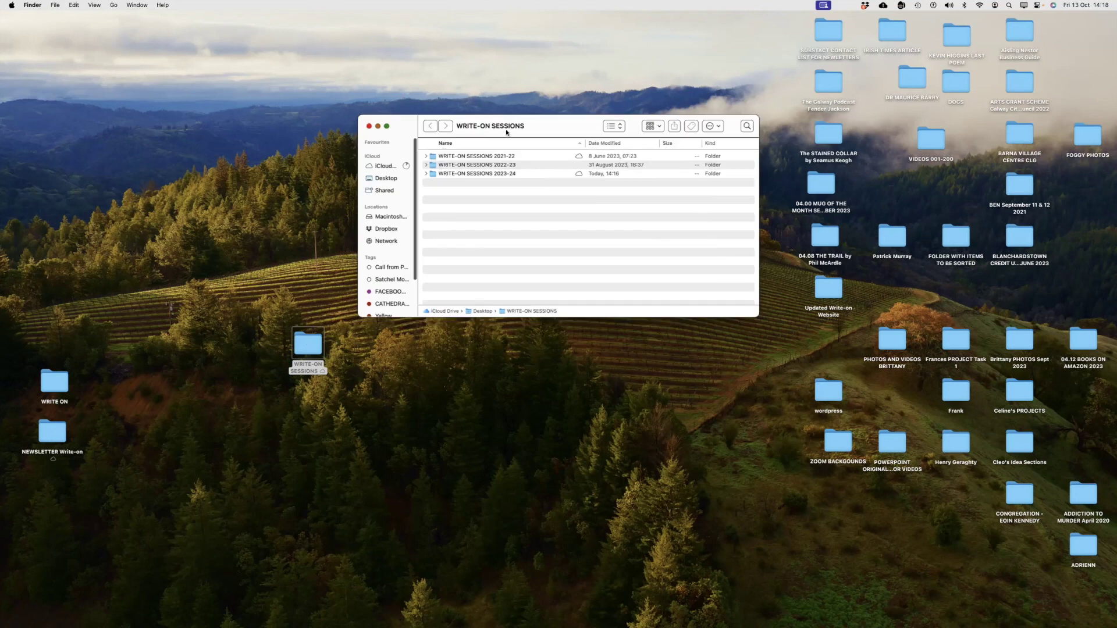
double_click(476, 173)
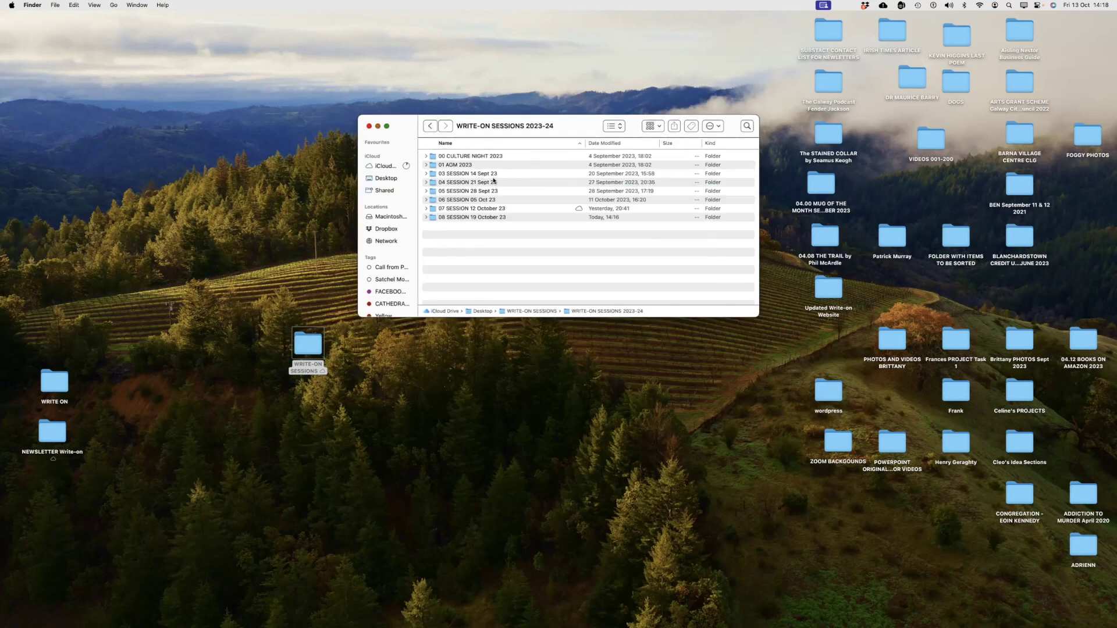
double_click(478, 207)
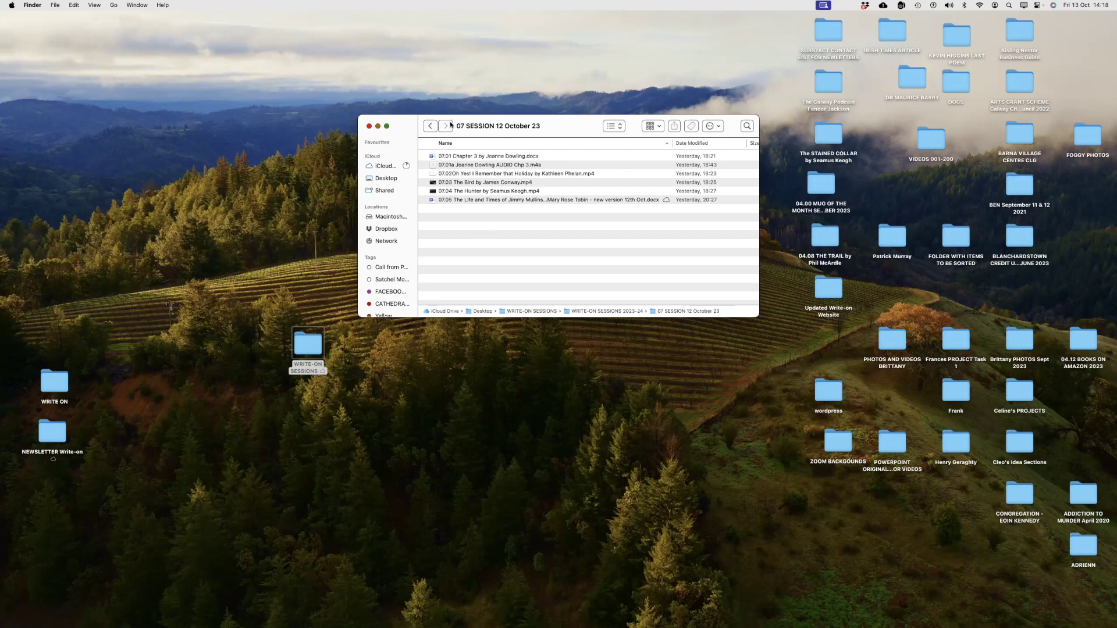
click(431, 125)
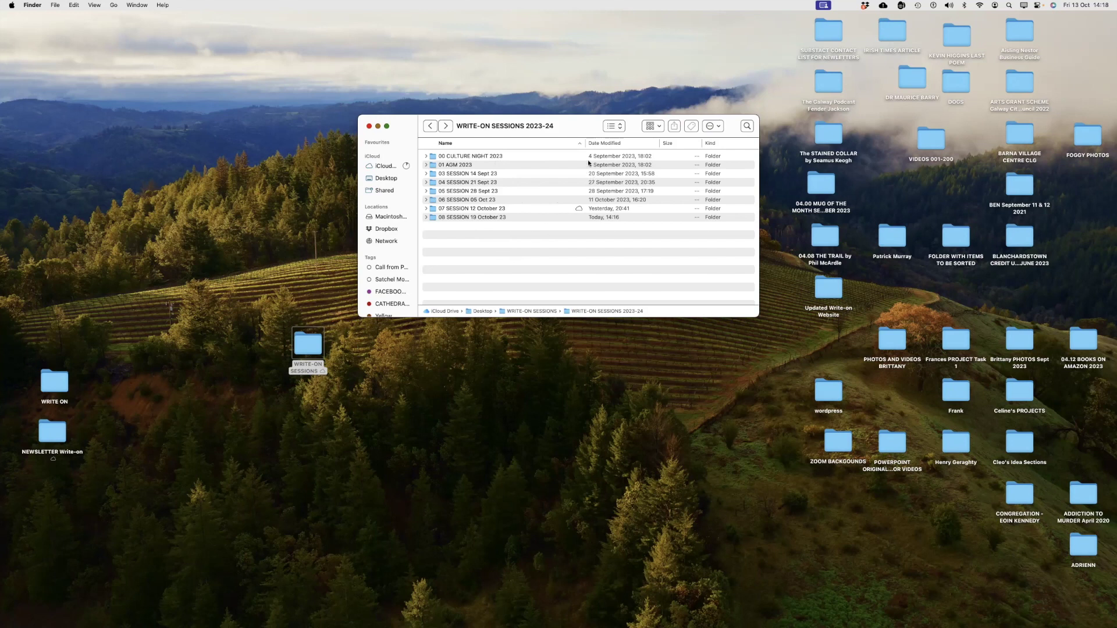
drag(568, 123, 174, 86)
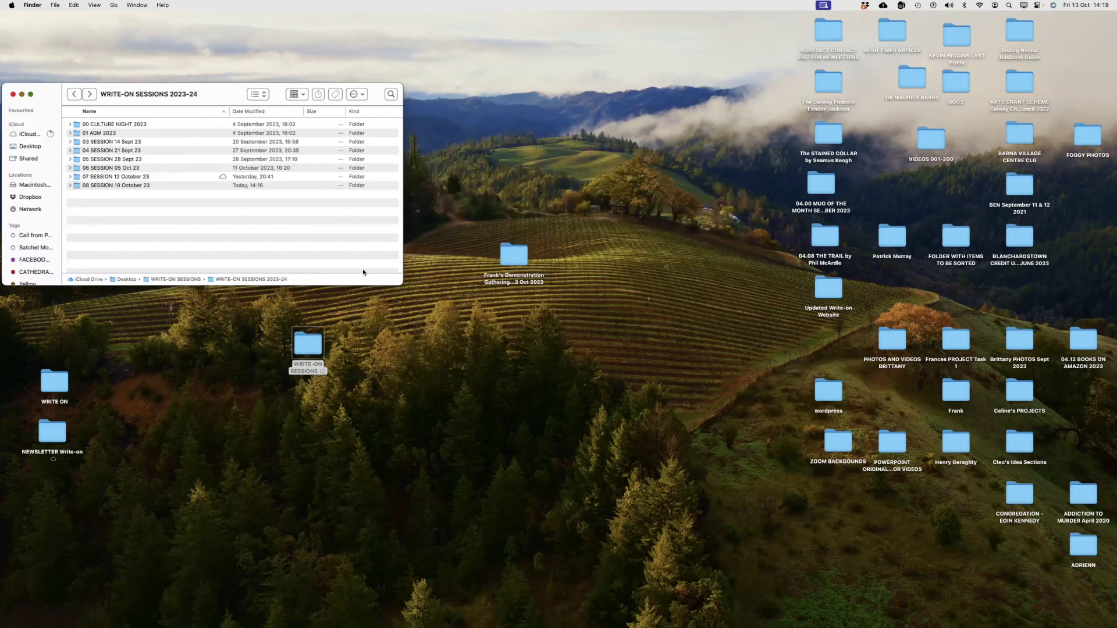
Step: Reposition the Demonstration Gathering and WRITE-ON SESSIONS folders on the desktop beside the WRITE ON folder
drag(514, 256, 102, 342)
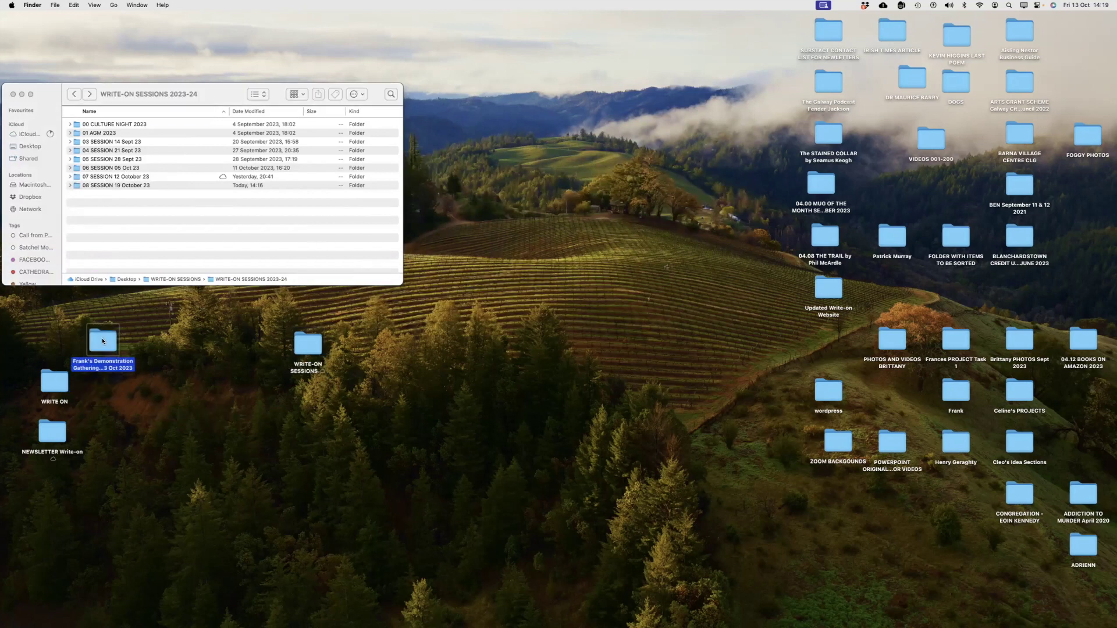
drag(315, 340, 112, 413)
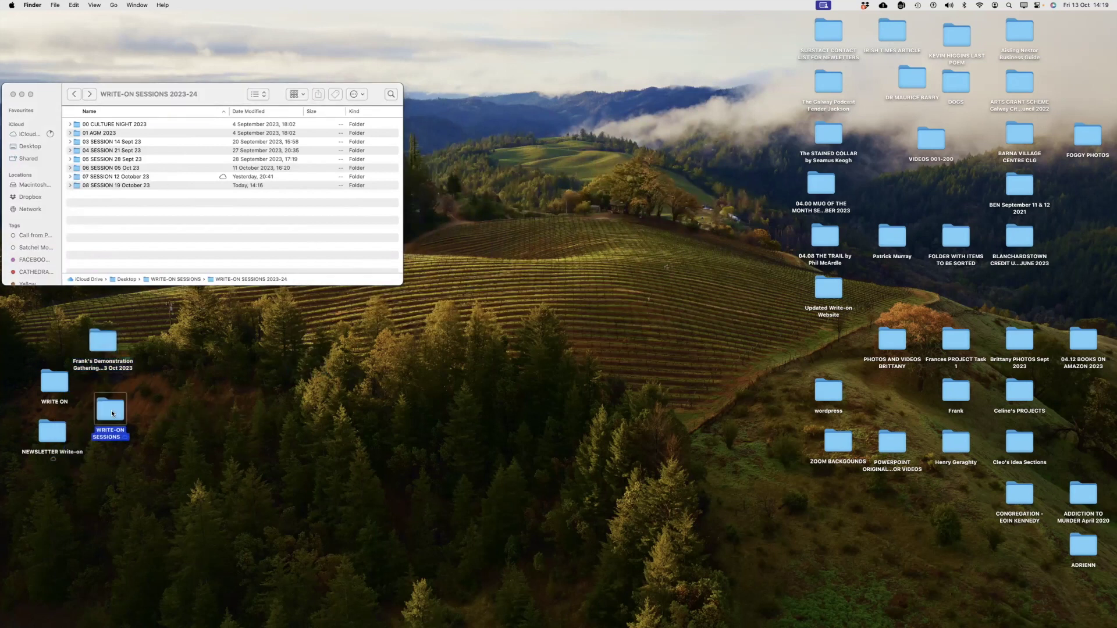
Step: Move all six files out of 07 SESSION 12 October 23 onto the desktop and close the folder window
click(102, 178)
key(cmd+Down)
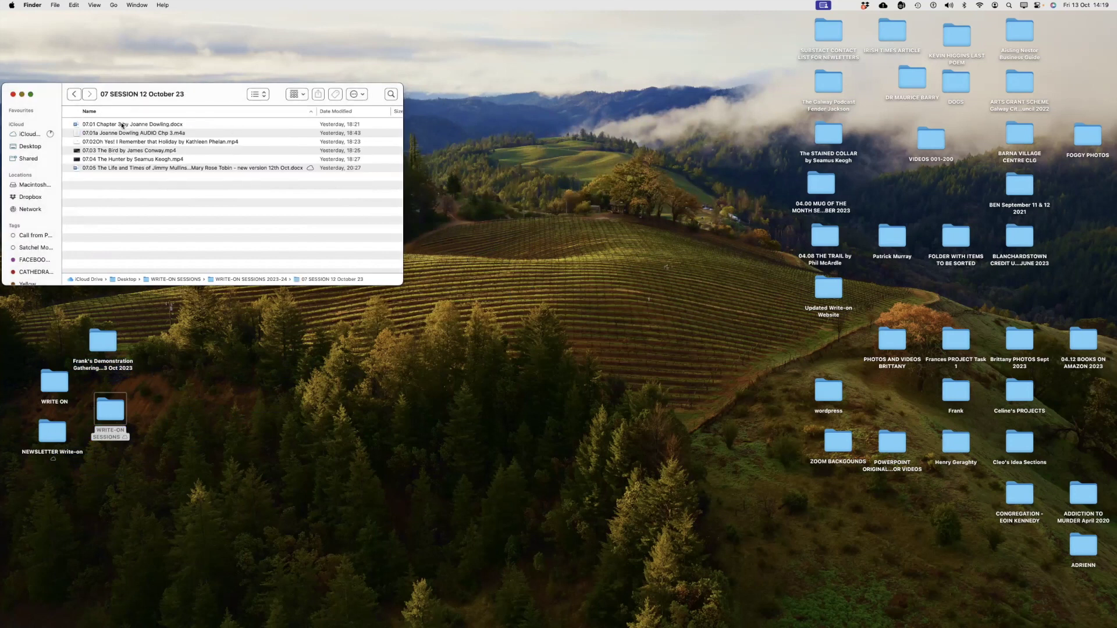
click(122, 124)
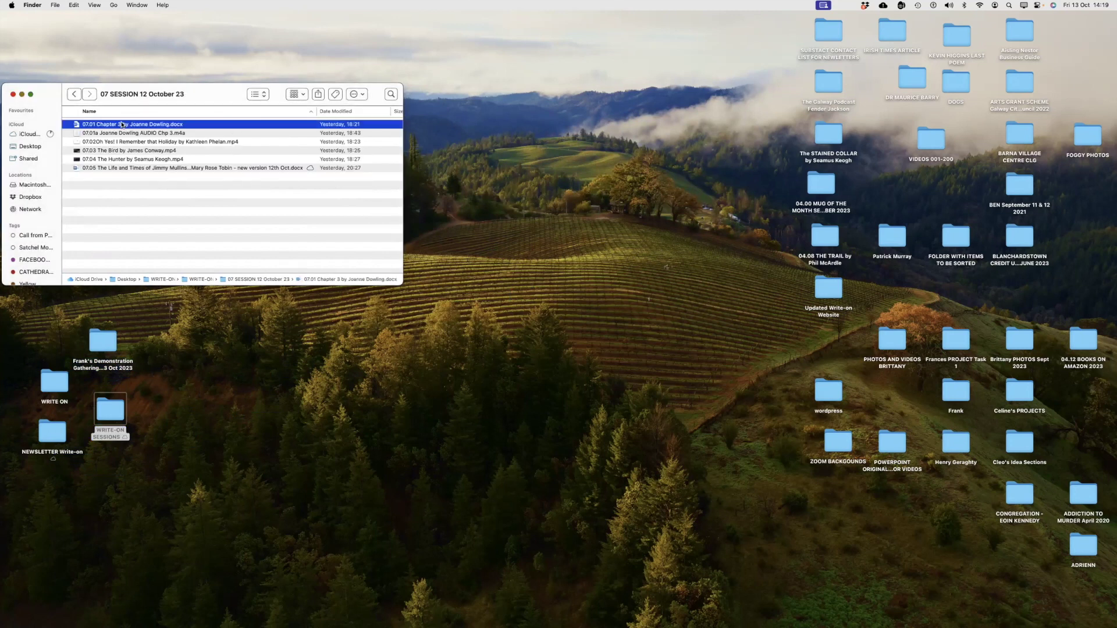
shift+click(120, 167)
drag(213, 123, 556, 267)
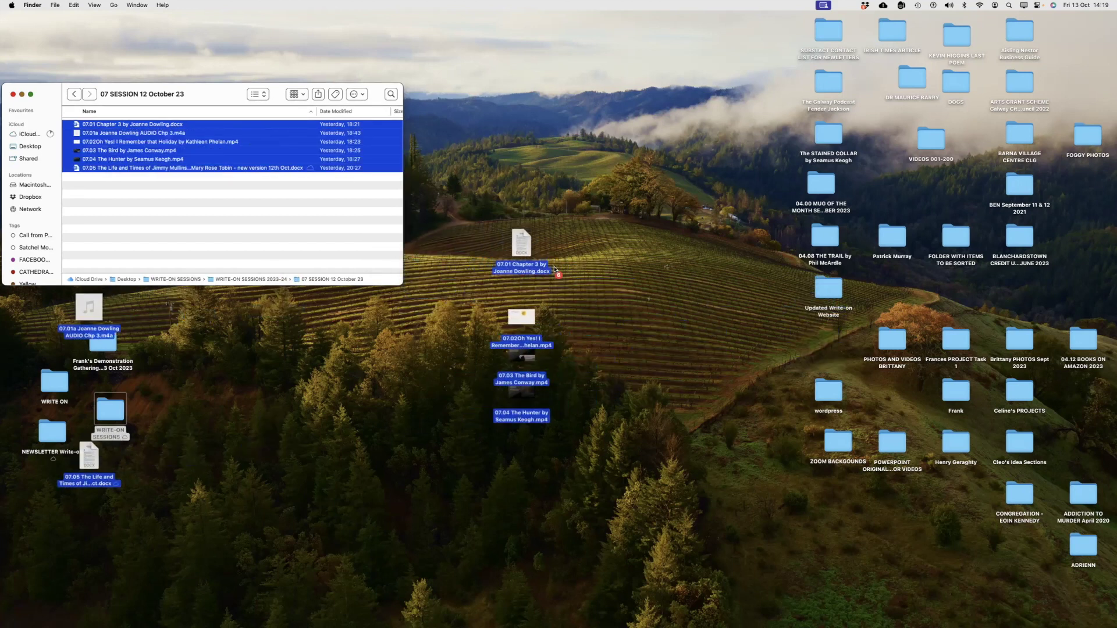
click(12, 96)
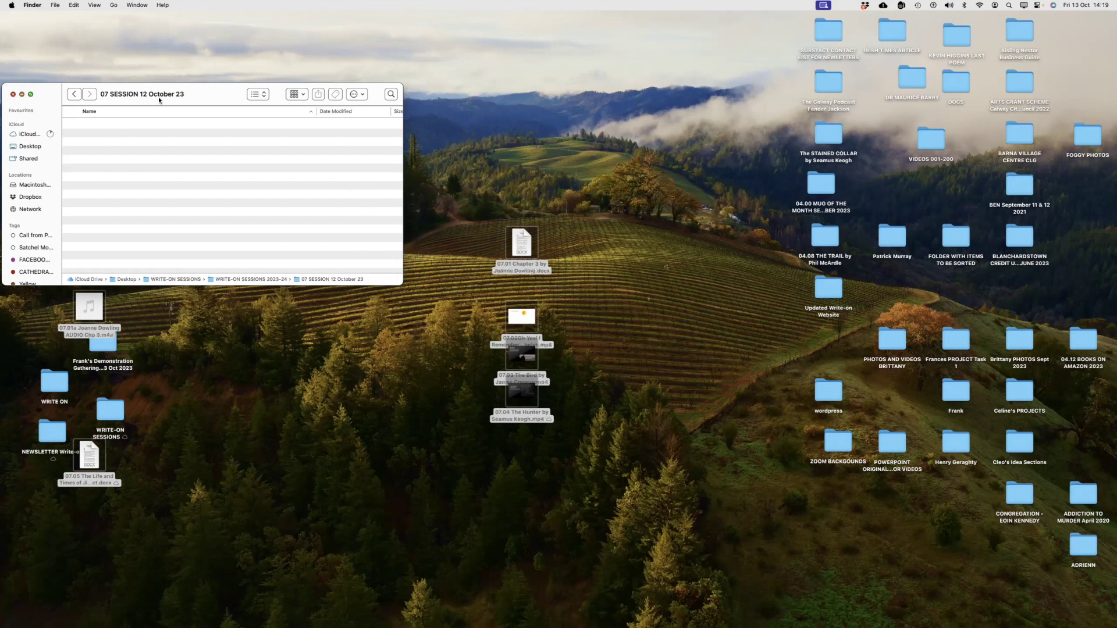
click(690, 107)
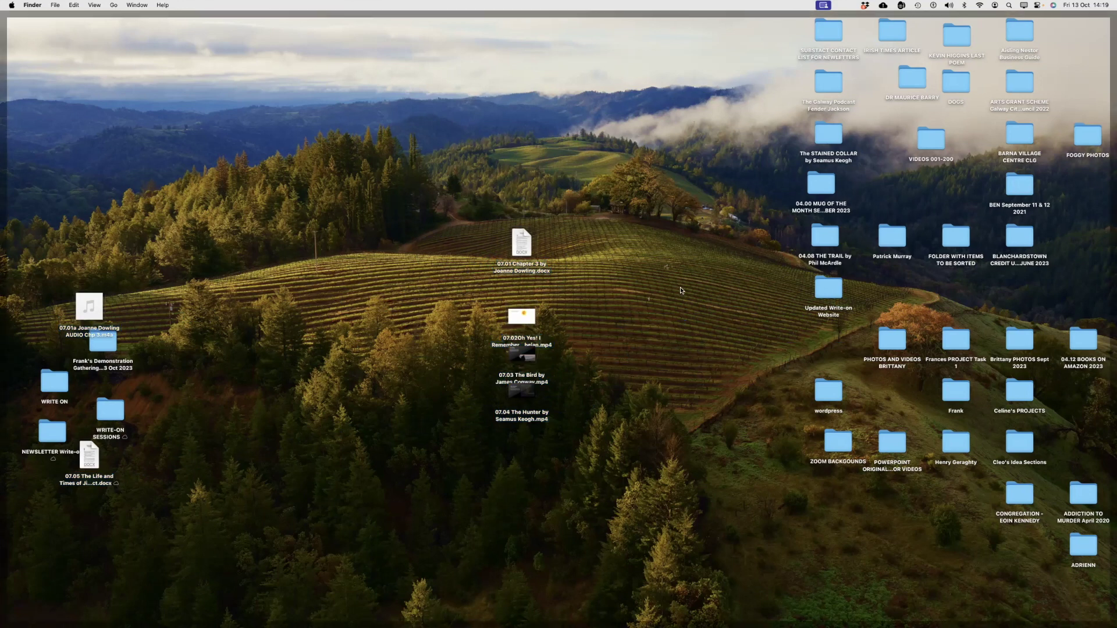
Step: Spread the six session files, 07.01 to 07.05, apart across the empty area of the desktop
click(524, 239)
drag(525, 238, 389, 157)
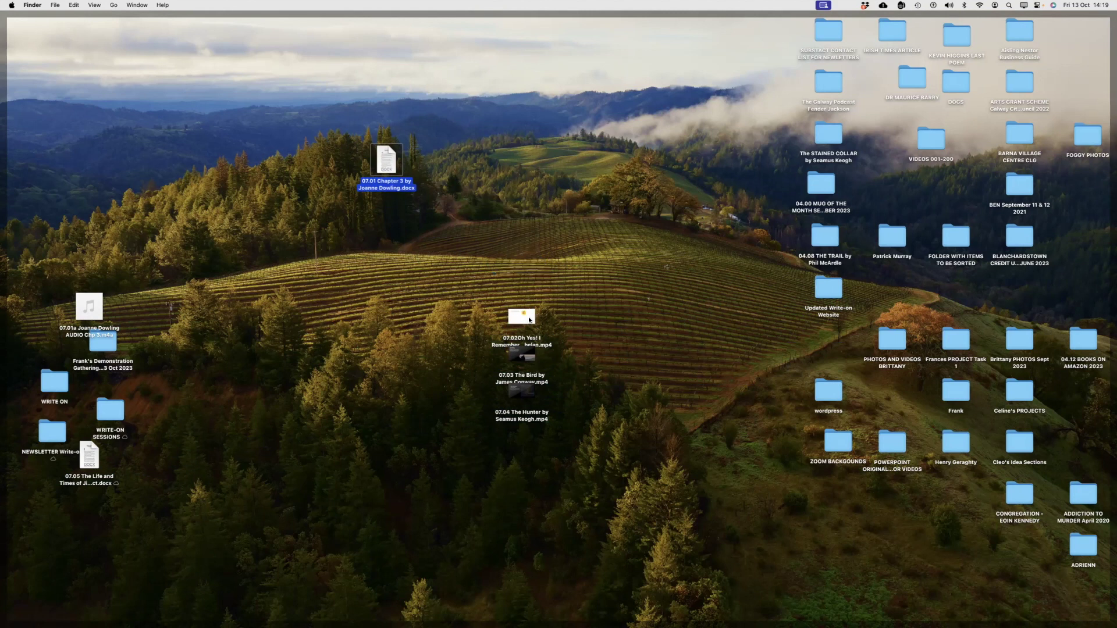
drag(533, 318, 629, 177)
drag(530, 355, 723, 280)
drag(523, 393, 646, 387)
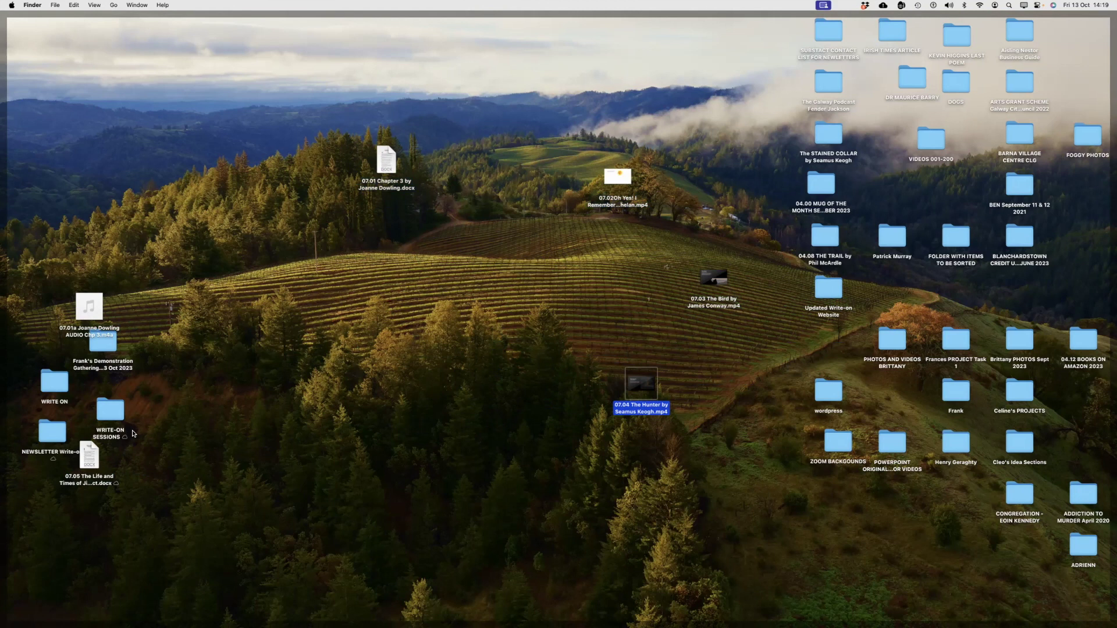
click(92, 453)
drag(291, 444, 430, 413)
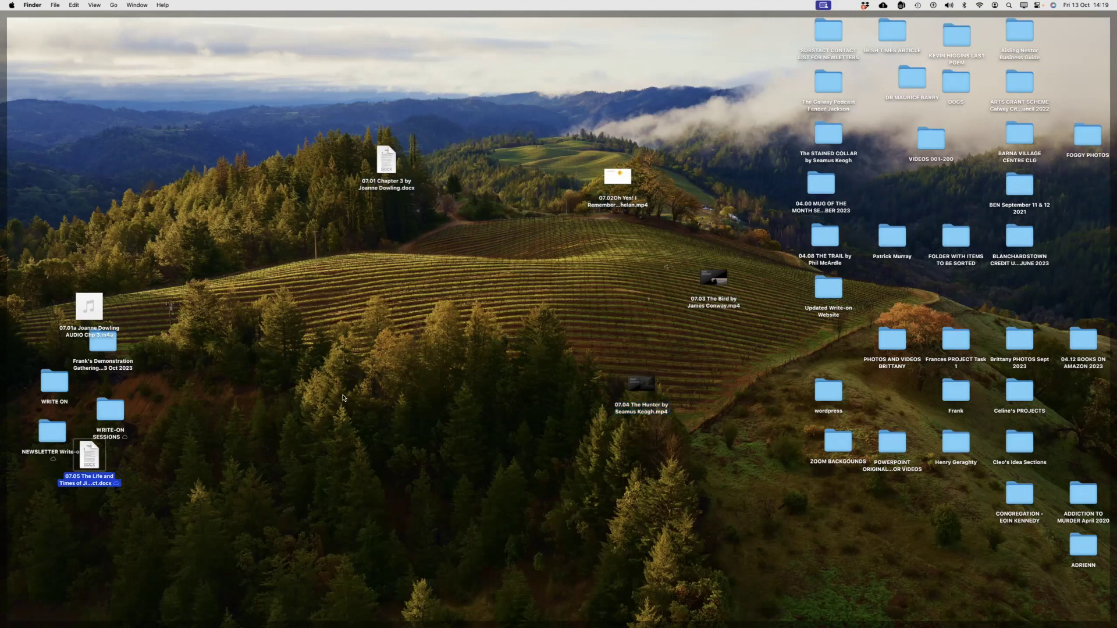
drag(92, 304, 512, 313)
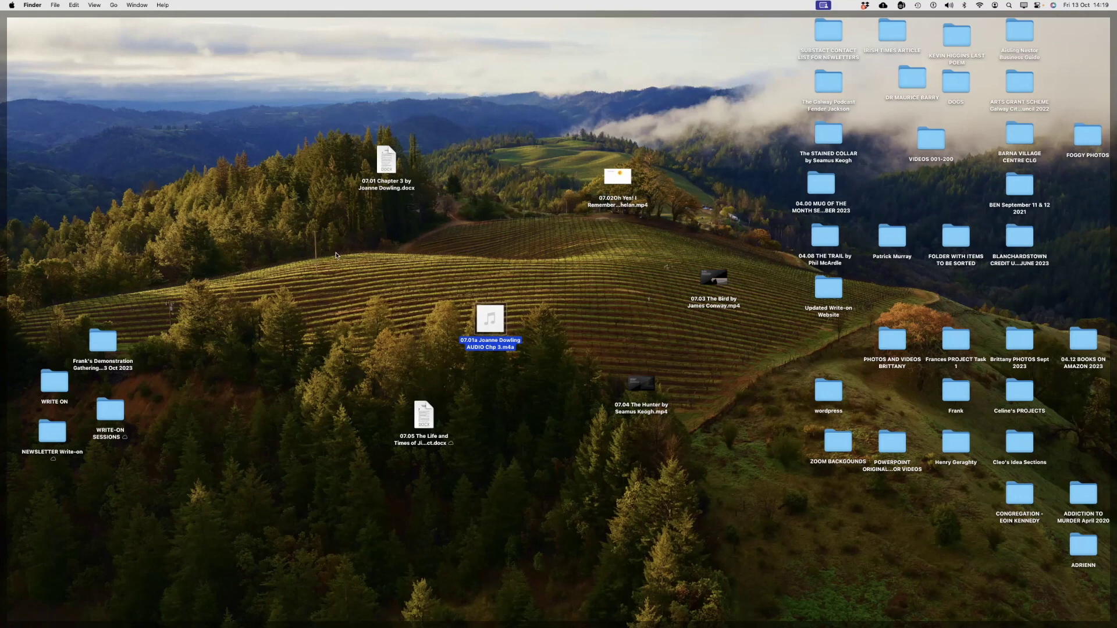
Step: Create a desktop folder named "SESSION 07 12 October 2023"
right_click(235, 250)
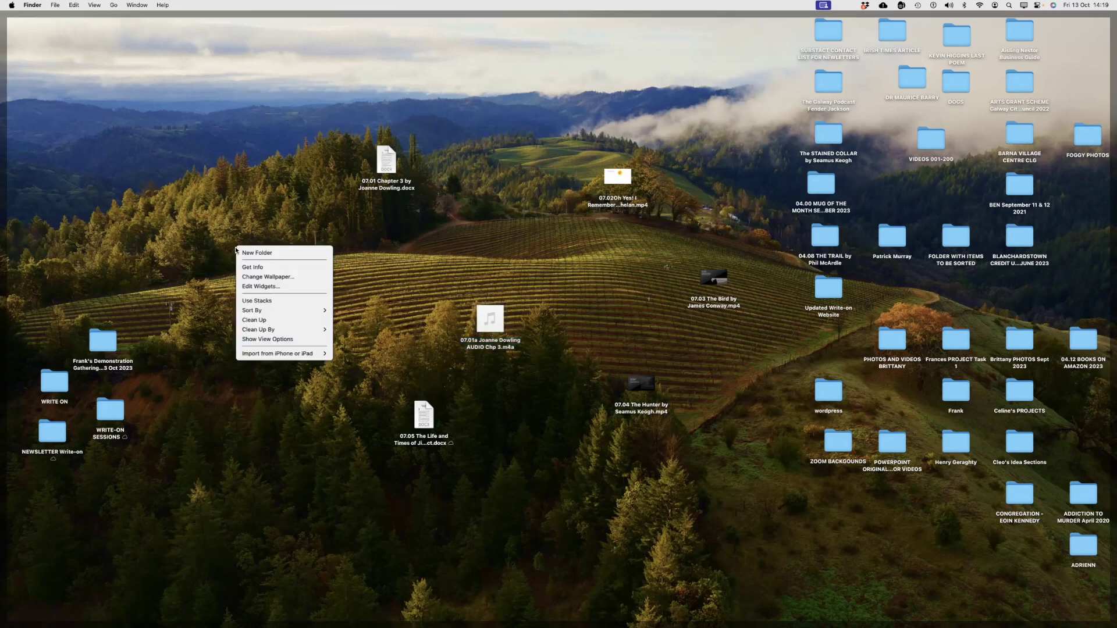
key(Escape)
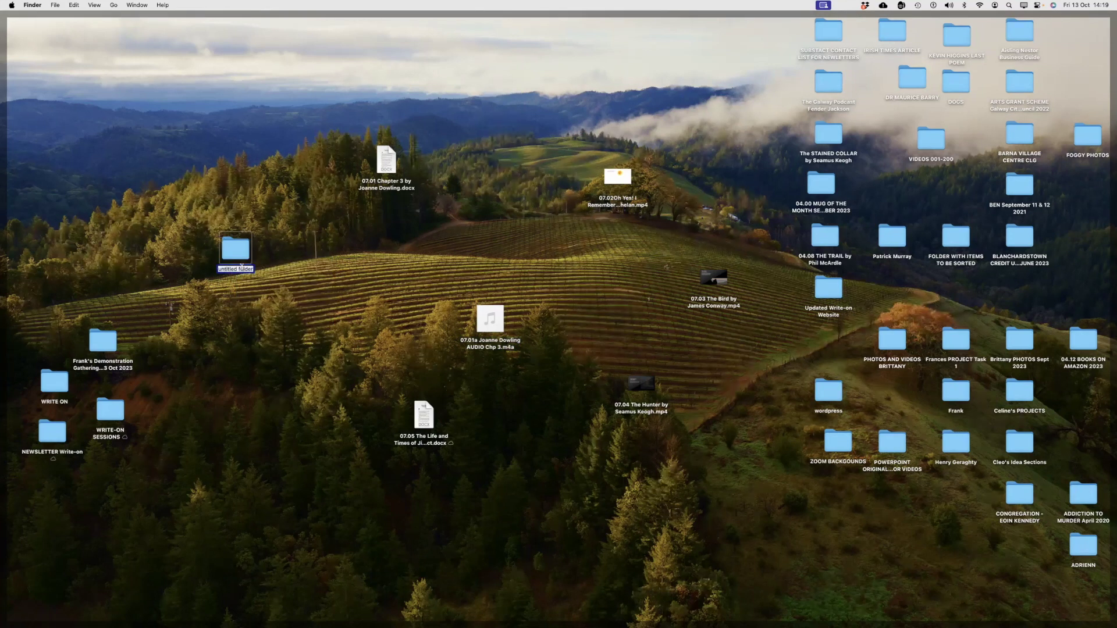
click(241, 267)
key(BackSpace)
key(BackSpace)
key(BackSpace)
key(BackSpace)
key(BackSpace)
key(BackSpace)
key(BackSpace)
key(BackSpace)
key(BackSpace)
key(BackSpace)
key(BackSpace)
text(SESSION)
text(O)
text(7)
text( 12 Octob)
text(er 2023lder)
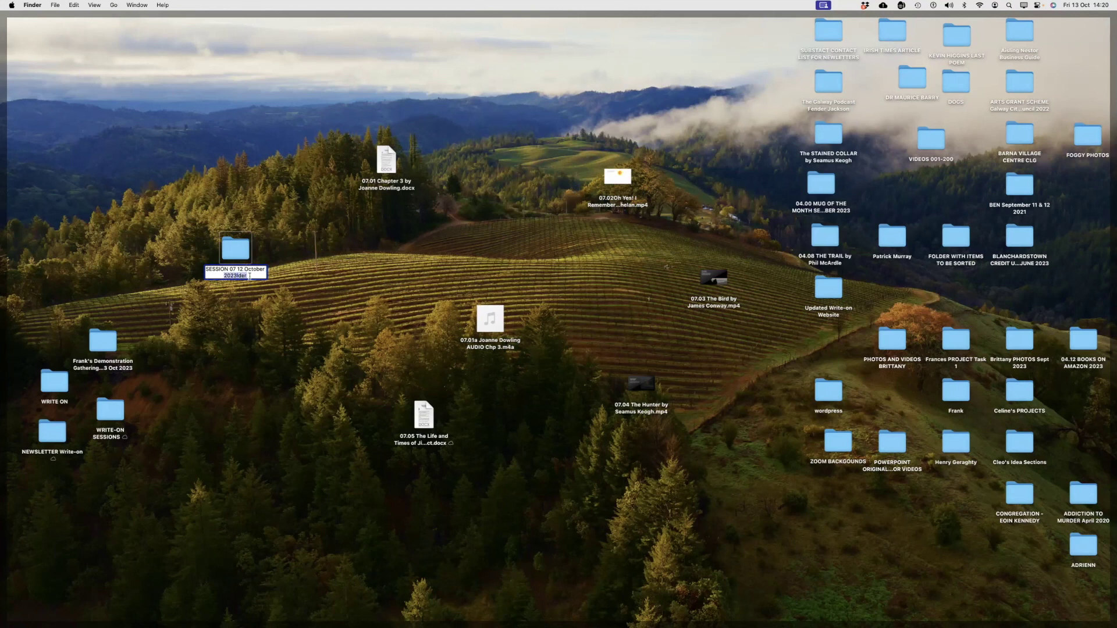
click(254, 276)
click(380, 276)
Step: Move the six scattered session files, 07.01 to 07.05, into the SESSION 07 12 October 2023 folder
drag(387, 146, 235, 239)
mouse_move(616, 176)
drag(617, 176, 227, 247)
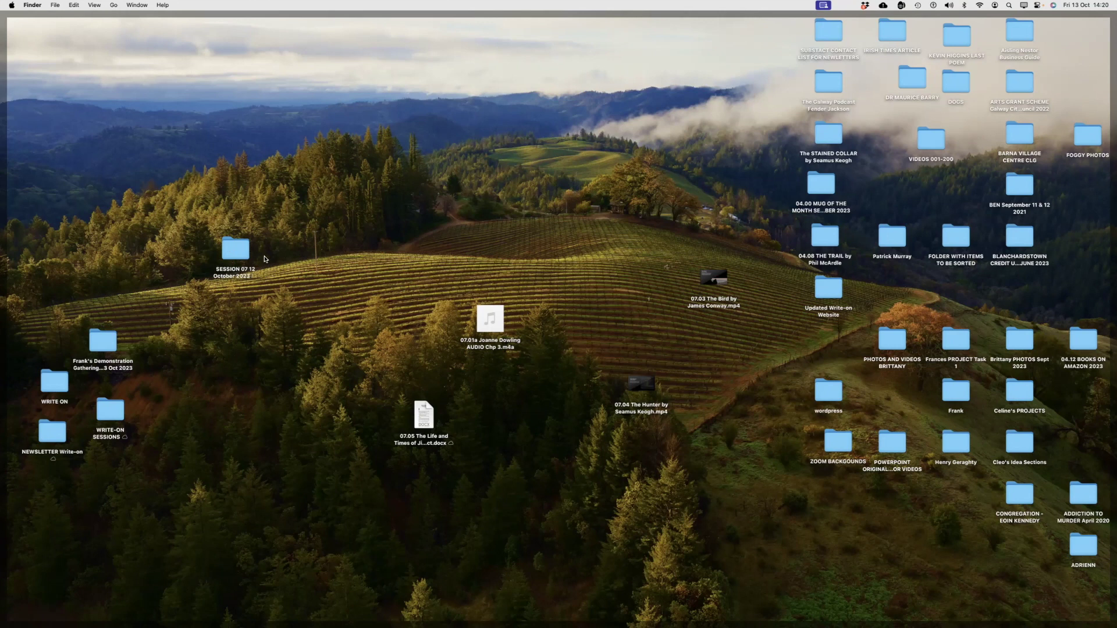
drag(490, 319, 236, 250)
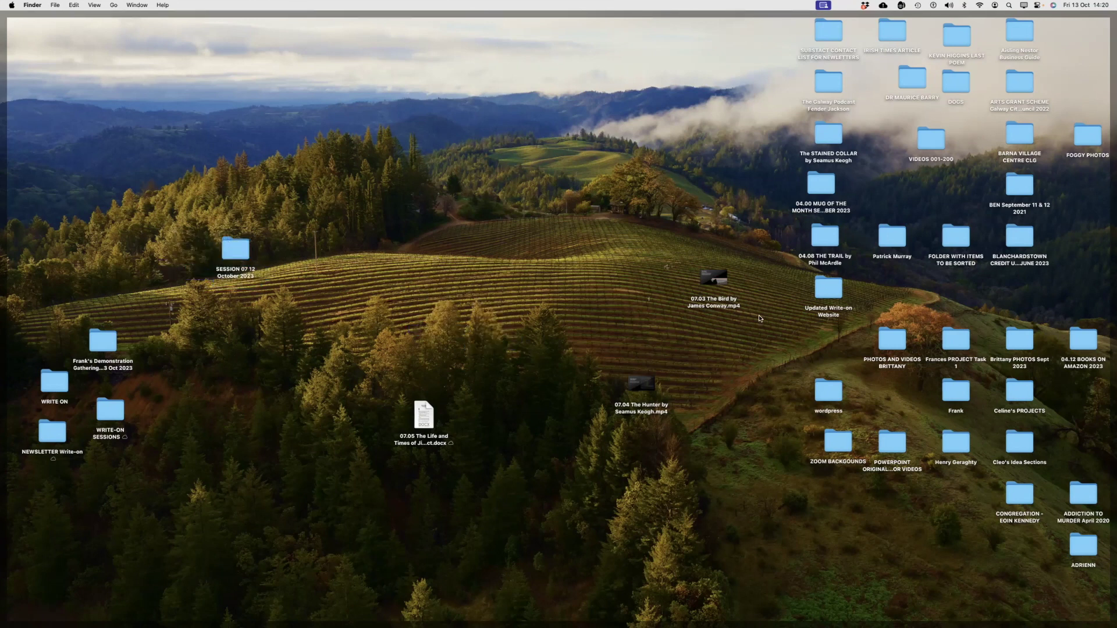
drag(713, 277, 387, 236)
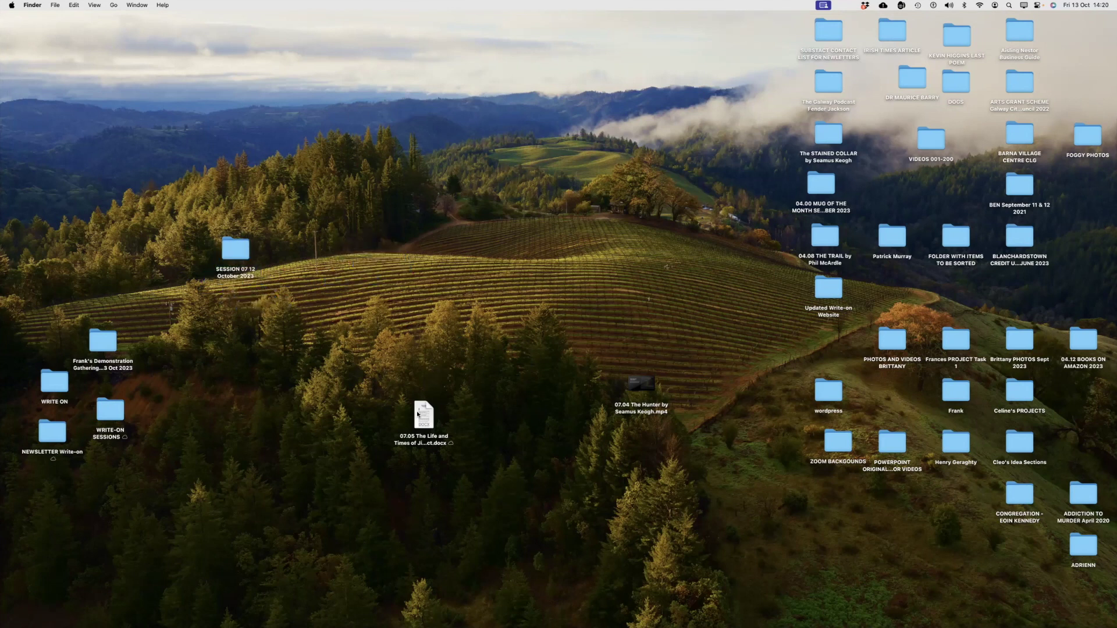
drag(418, 415, 236, 248)
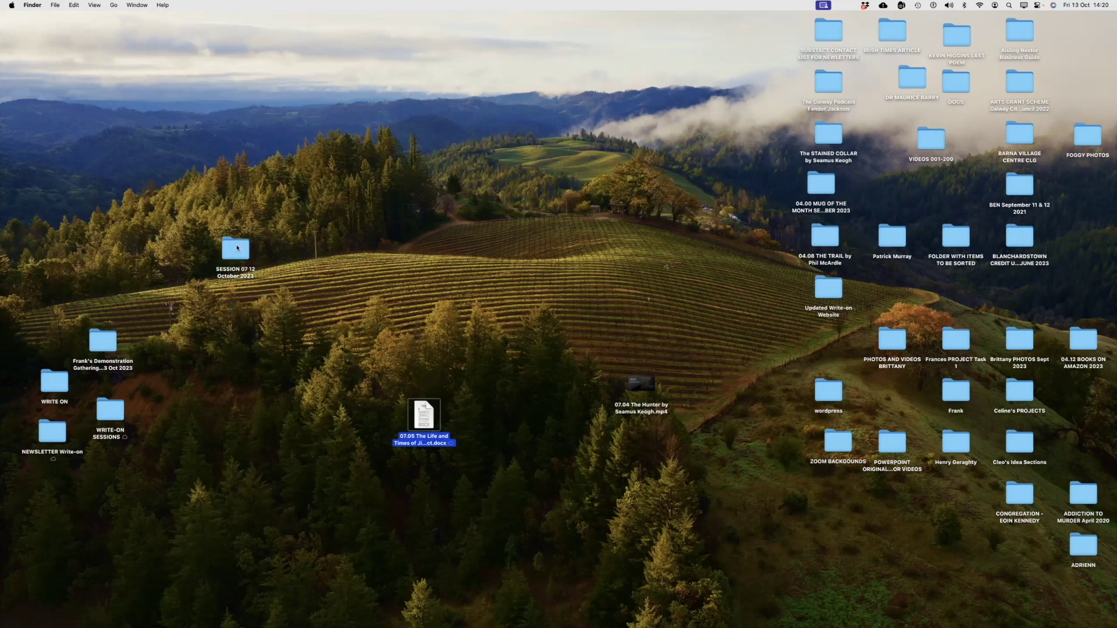
drag(645, 382, 239, 249)
Step: Move the SESSION 07 12 October 2023 folder into WRITE-ON SESSIONS 2023-24 inside the WRITE-ON SESSIONS folder
click(240, 250)
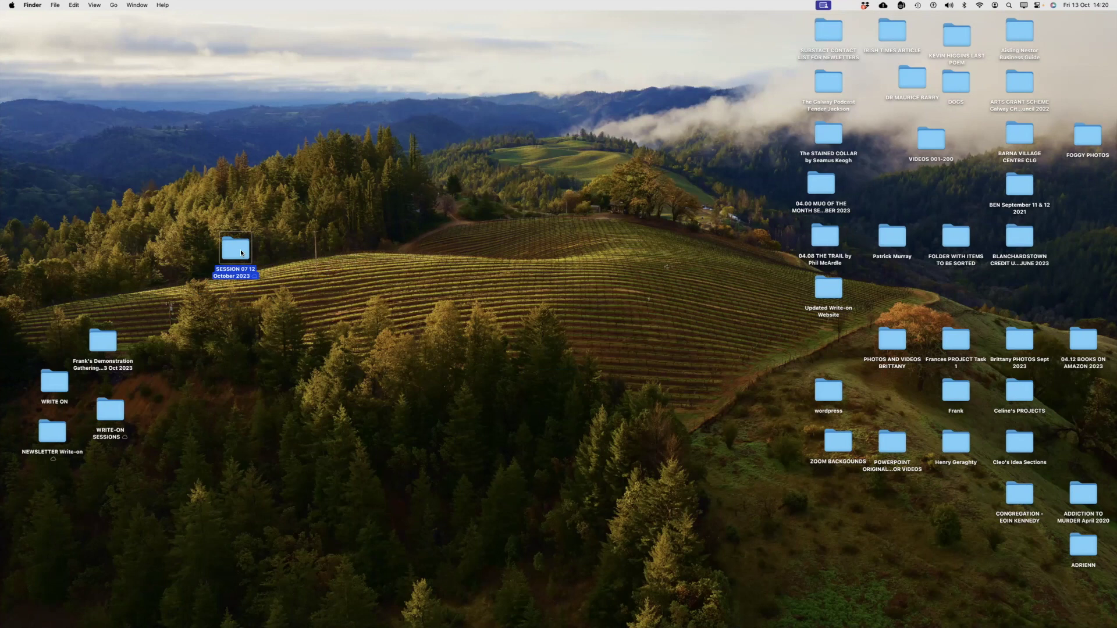
double_click(107, 411)
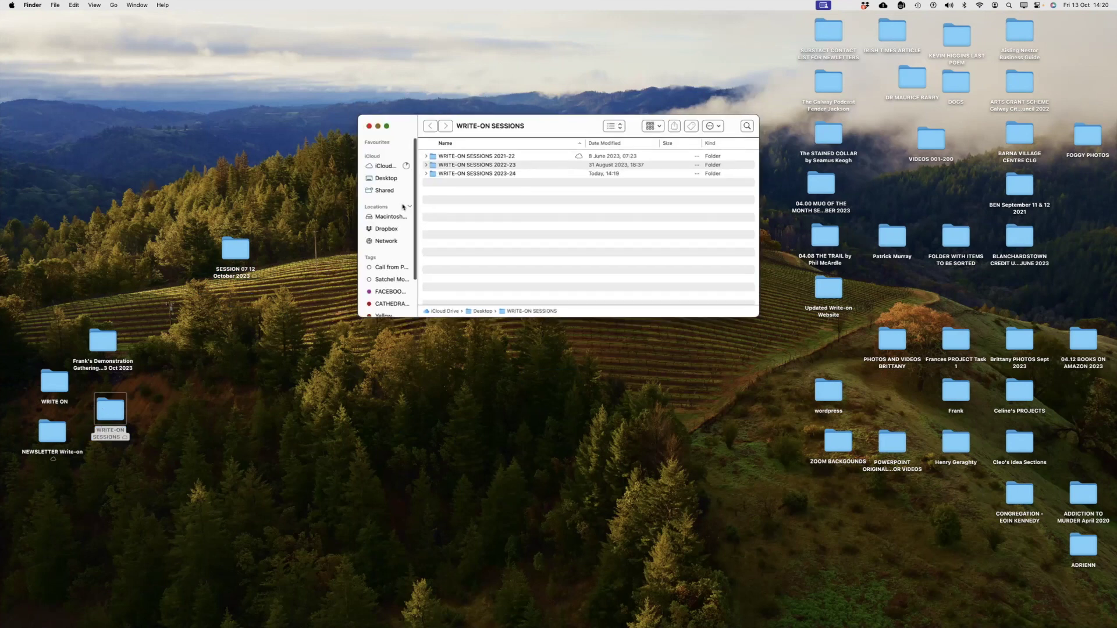
double_click(479, 173)
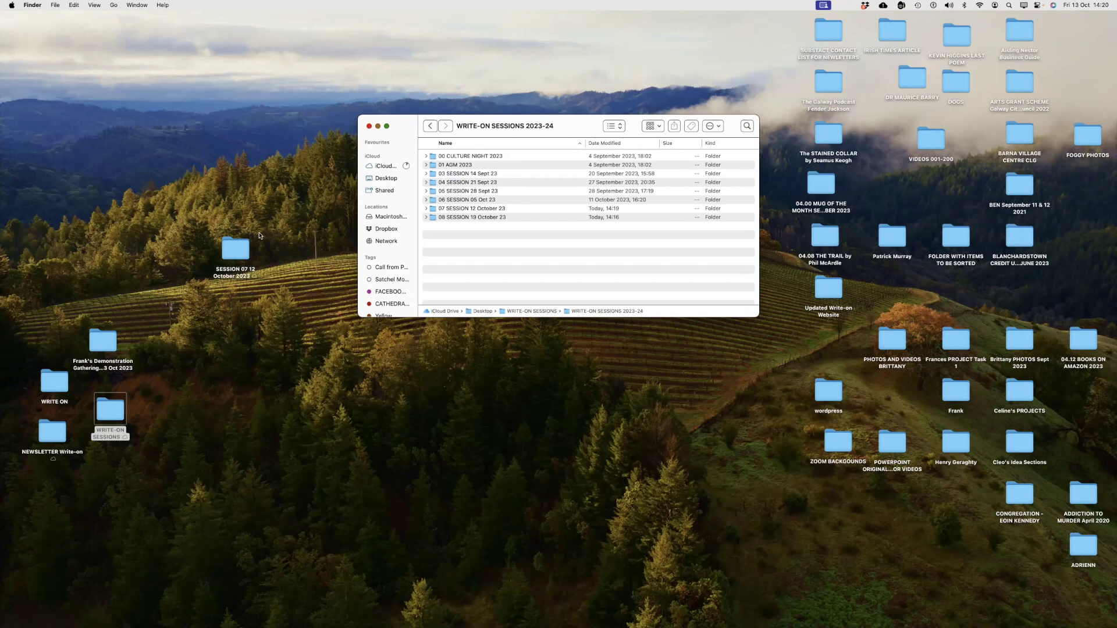
click(240, 247)
drag(240, 246, 491, 260)
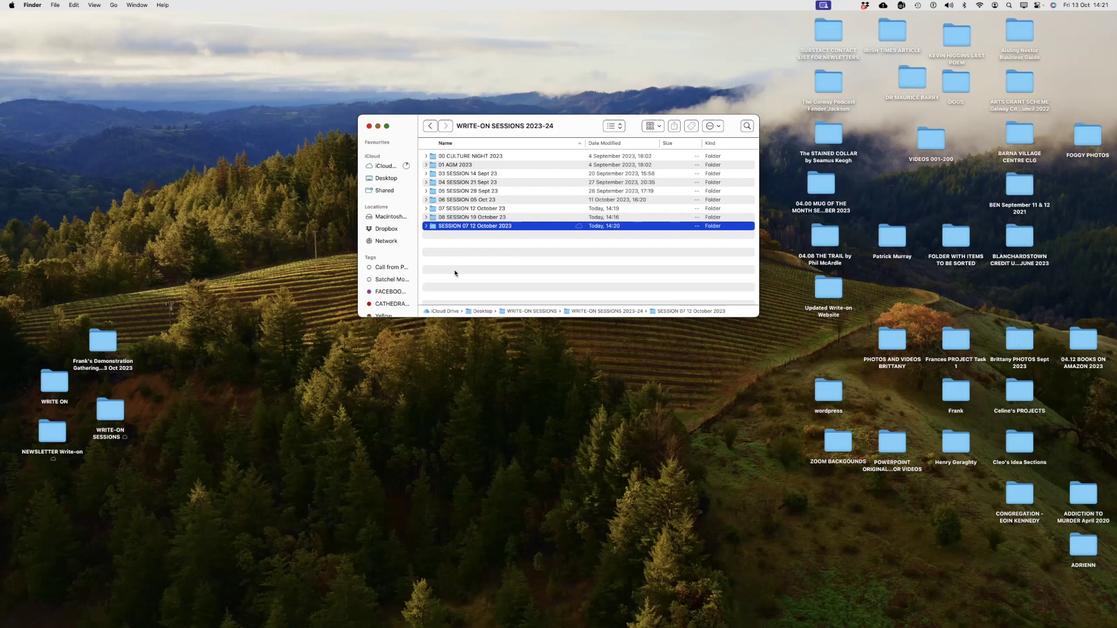
Step: Check the contents of the original 07 SESSION 12 October 23 folder and move that folder to the Bin
double_click(452, 209)
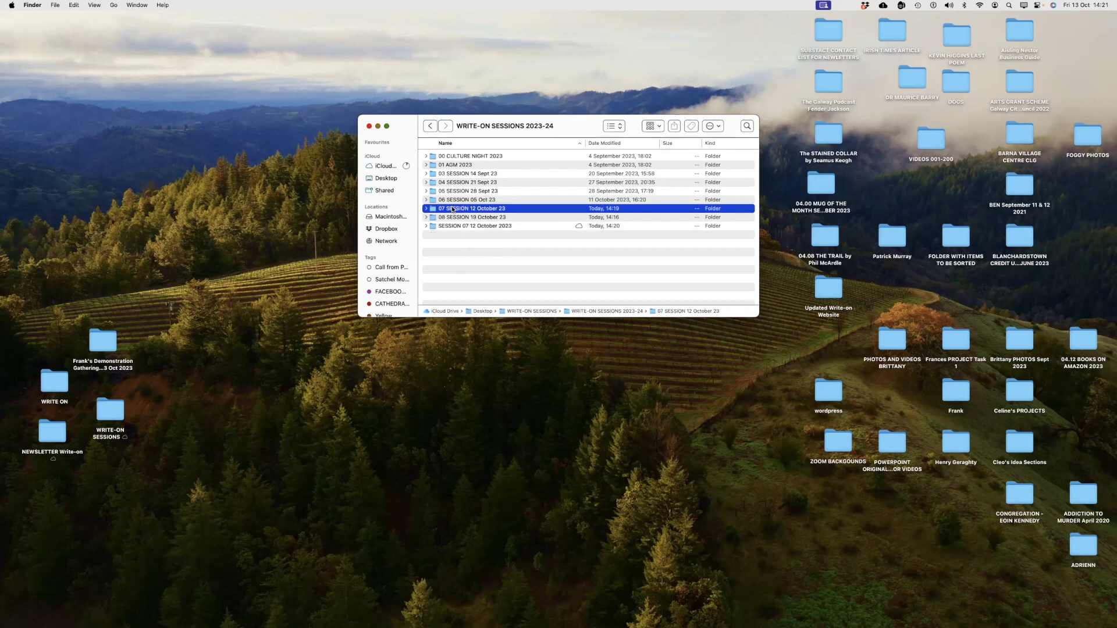
click(430, 126)
click(455, 210)
right_click(455, 208)
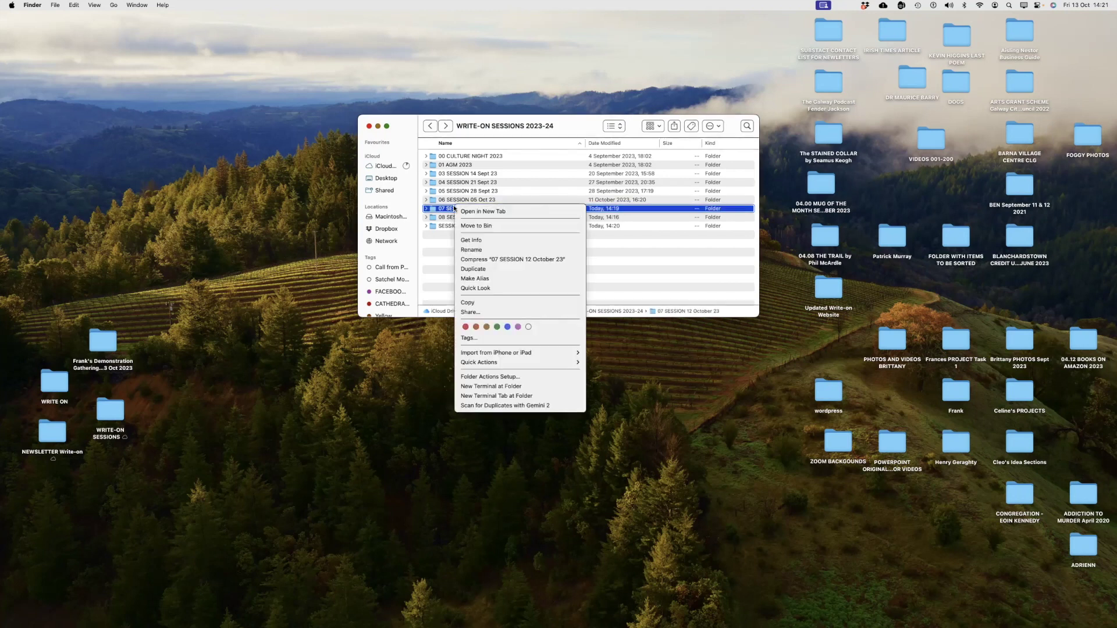
click(472, 226)
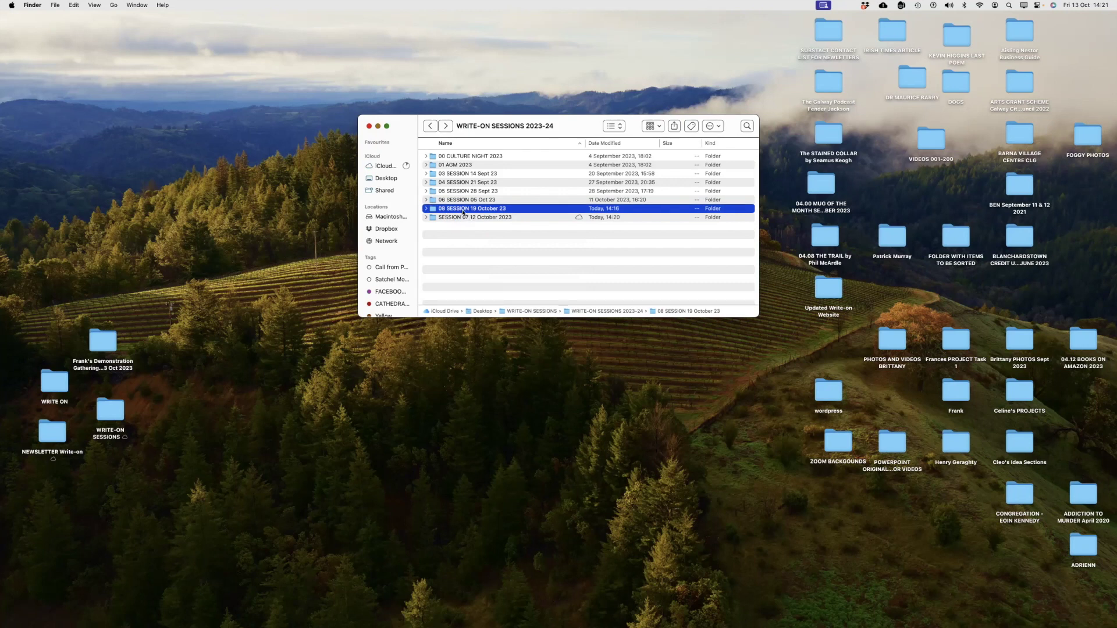
Step: View the contents of SESSION 07 12 October 2023 and rename the folder "07 SESSION 12 October 2023"
double_click(440, 218)
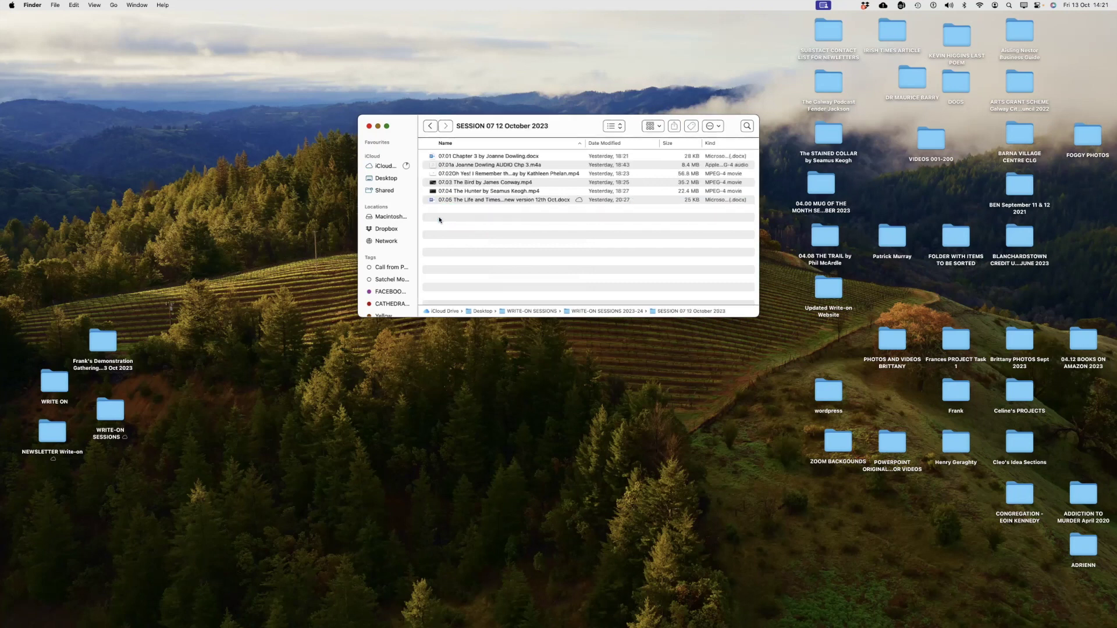
click(430, 126)
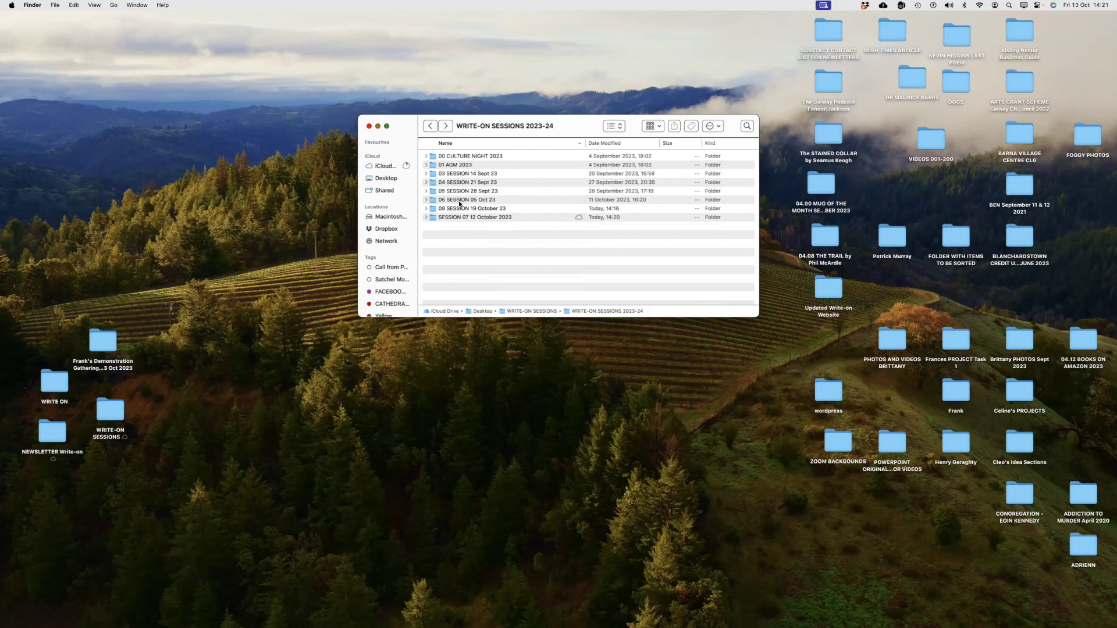
click(444, 216)
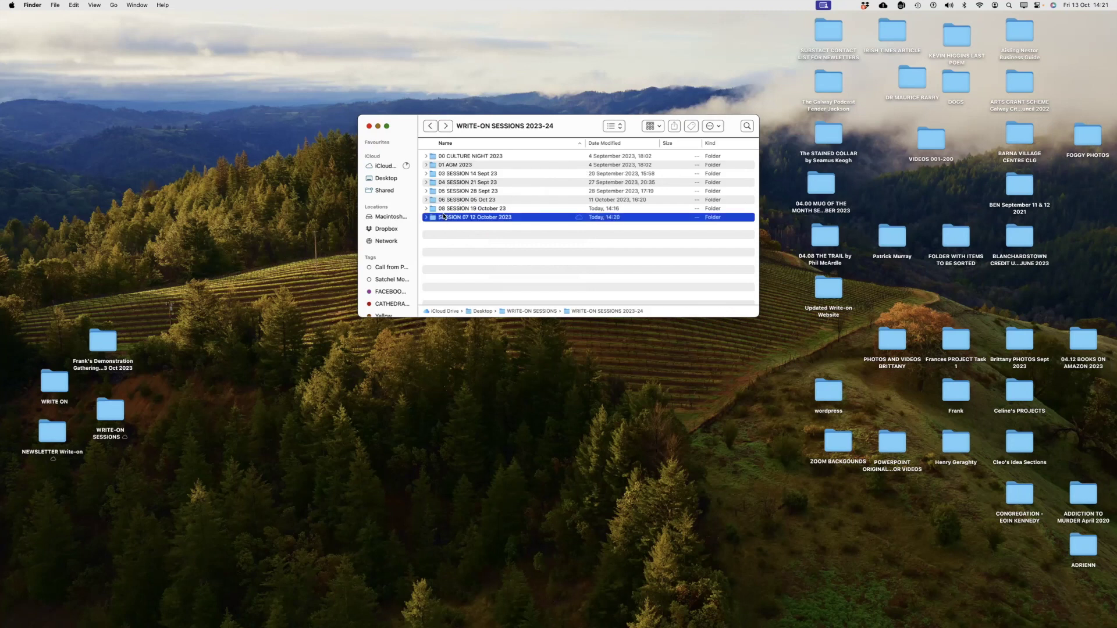
key(Return)
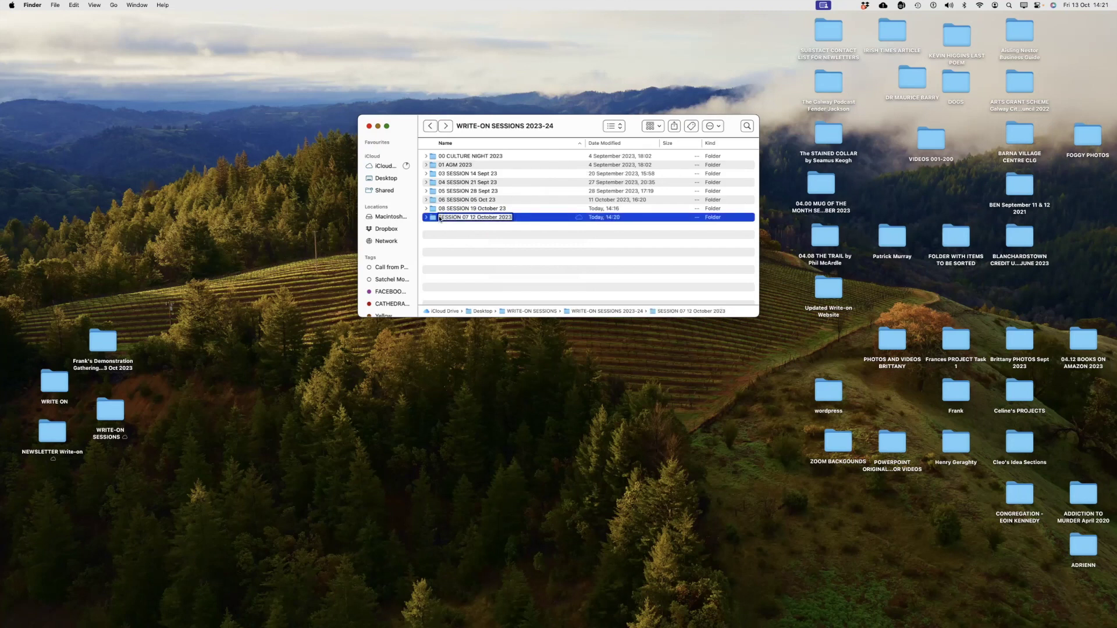
text(07)
key(BackSpace)
key(BackSpace)
key(BackSpace)
key(Return)
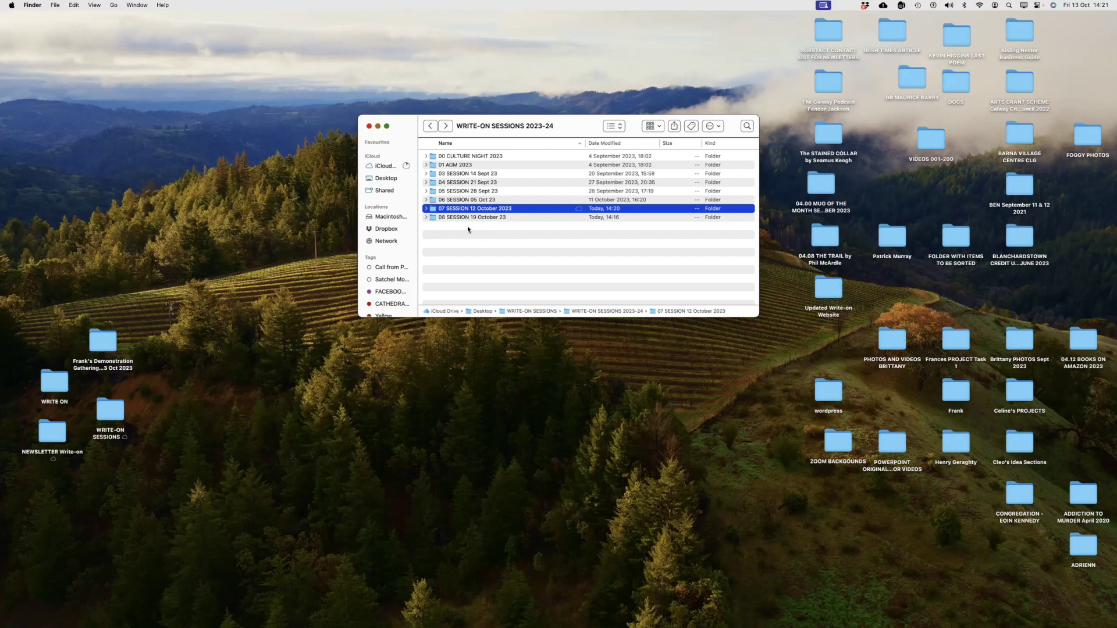
click(477, 251)
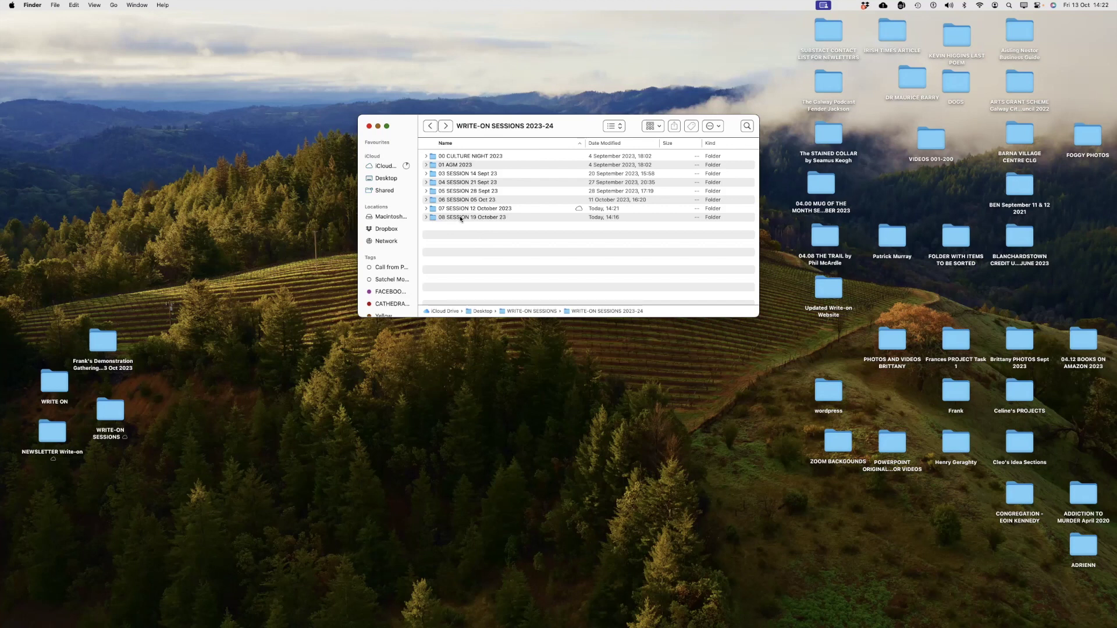
Step: View the contents of 08 SESSION 19 October 23, move that folder out to the desktop and close the parent window
double_click(460, 218)
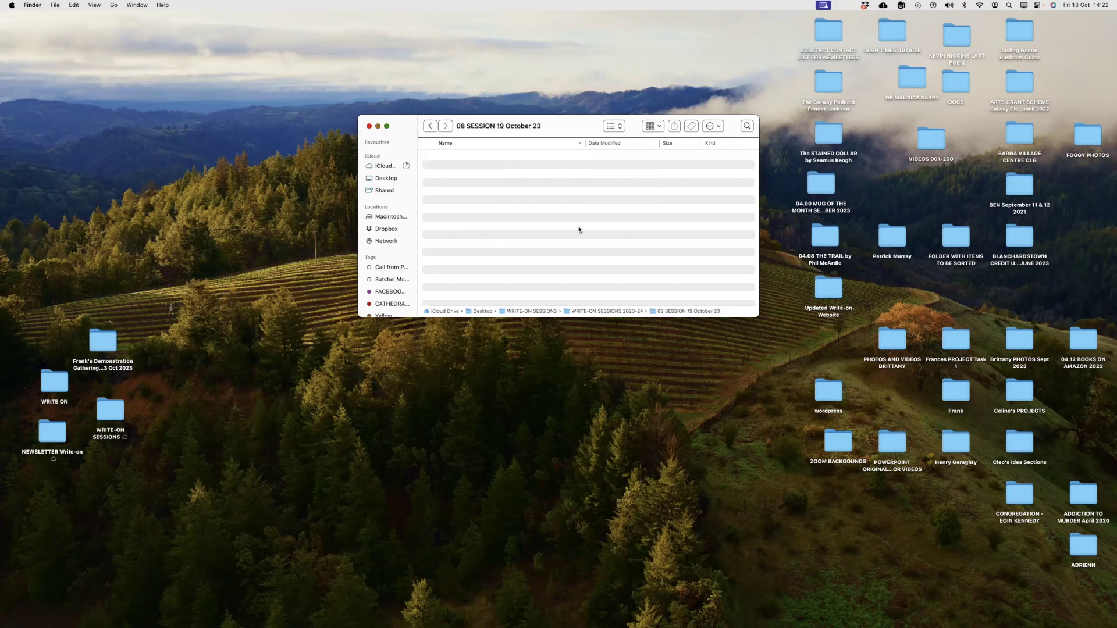
click(430, 126)
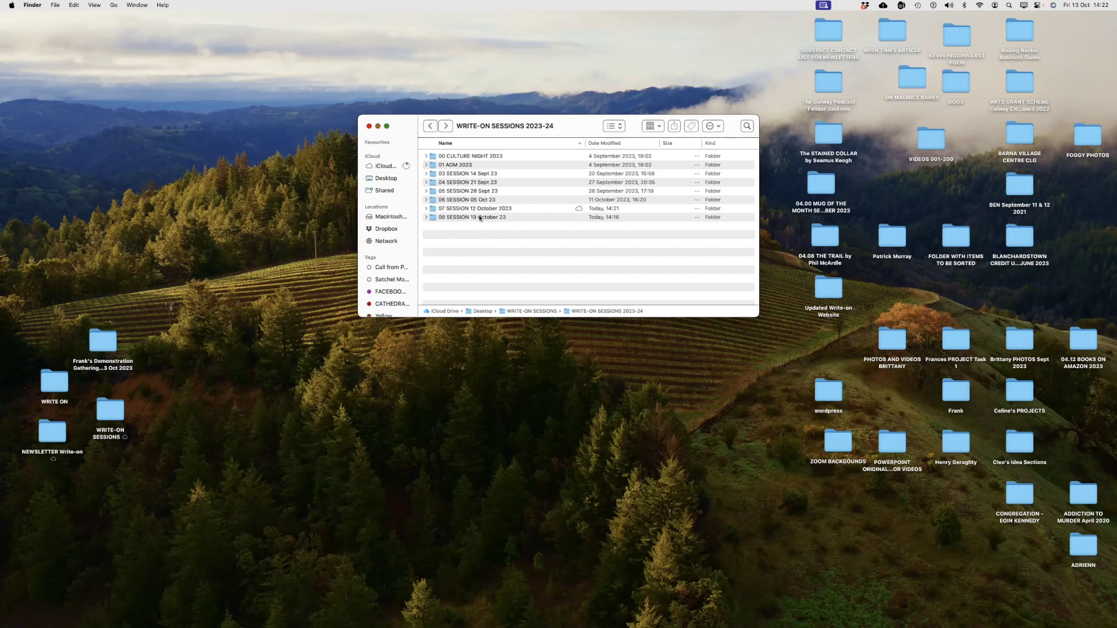
drag(483, 218, 465, 437)
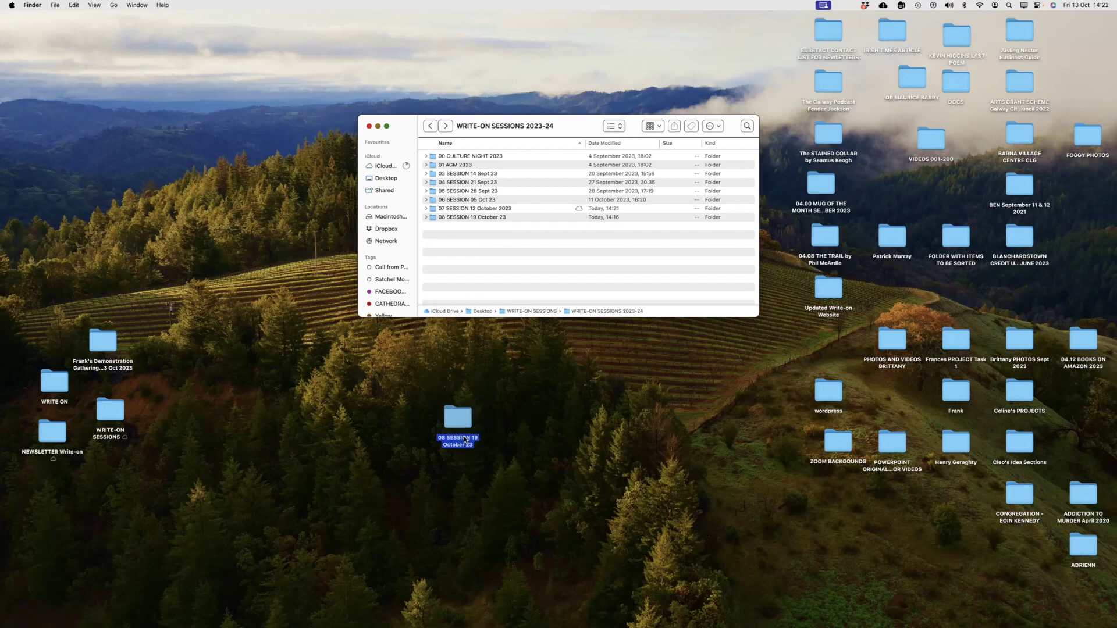
click(369, 125)
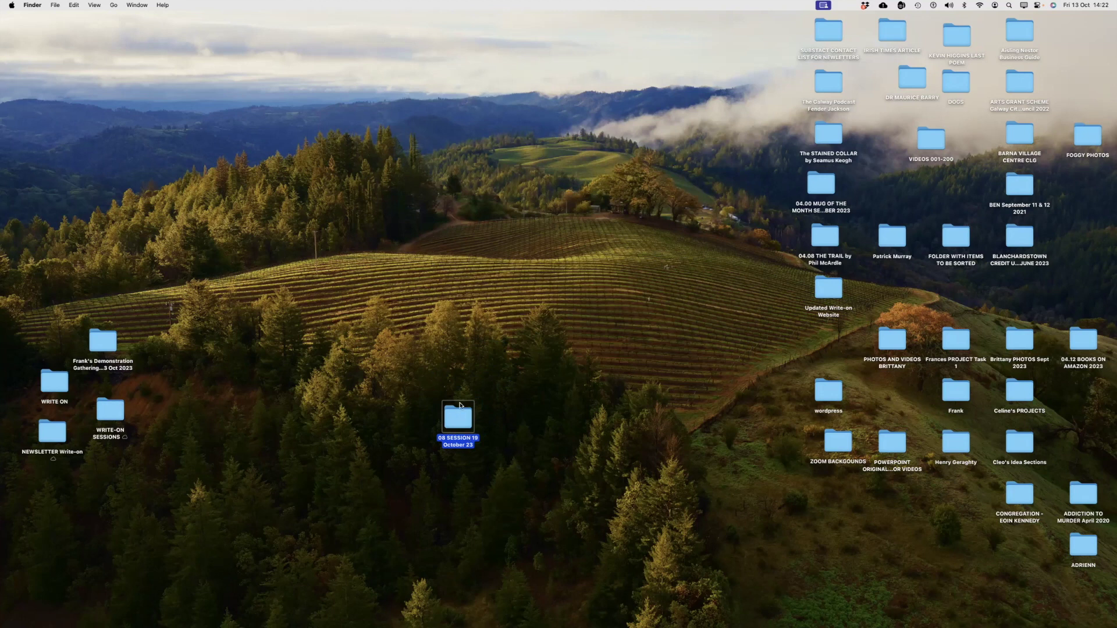
Step: Move the 08 SESSION 19 October 23 folder from the desktop into WRITE-ON SESSIONS 2023-24 inside WRITE-ON SESSIONS
drag(460, 418, 309, 222)
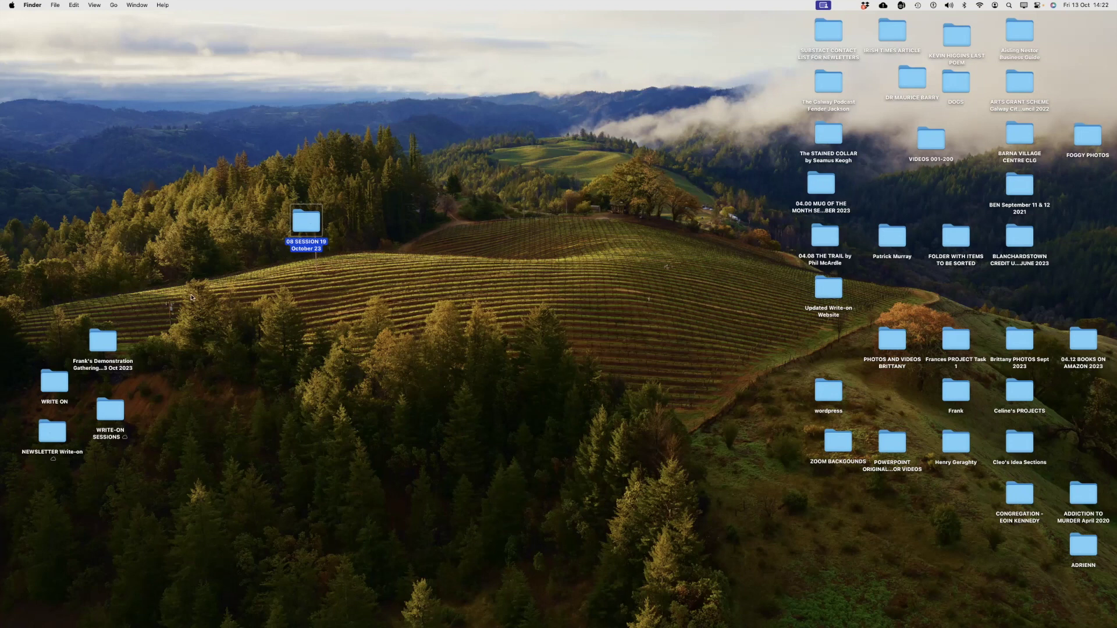
double_click(117, 416)
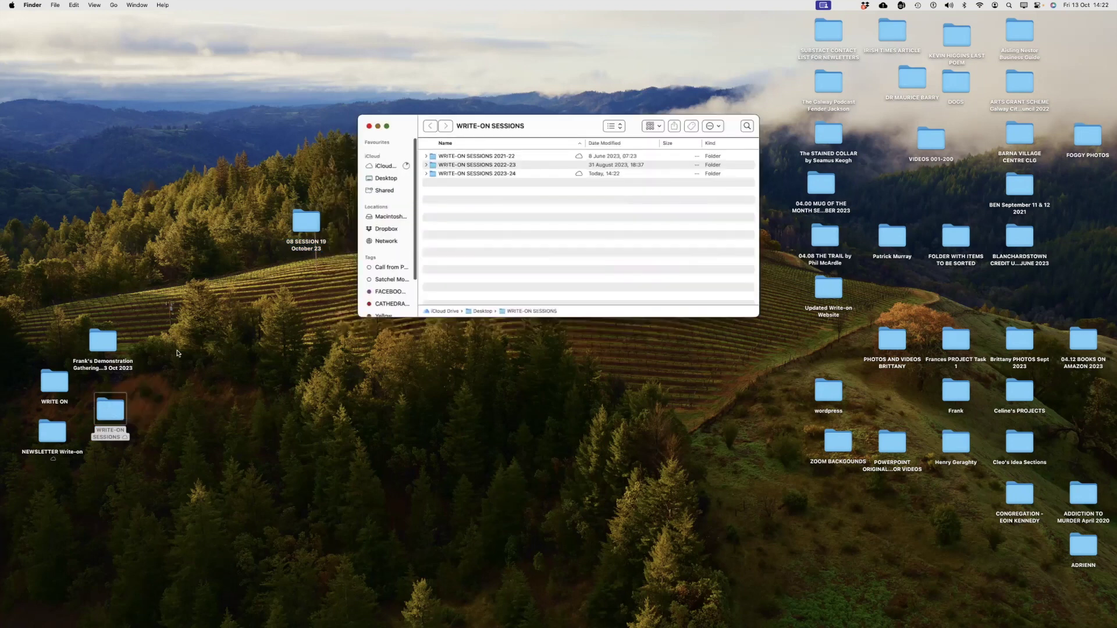
double_click(487, 173)
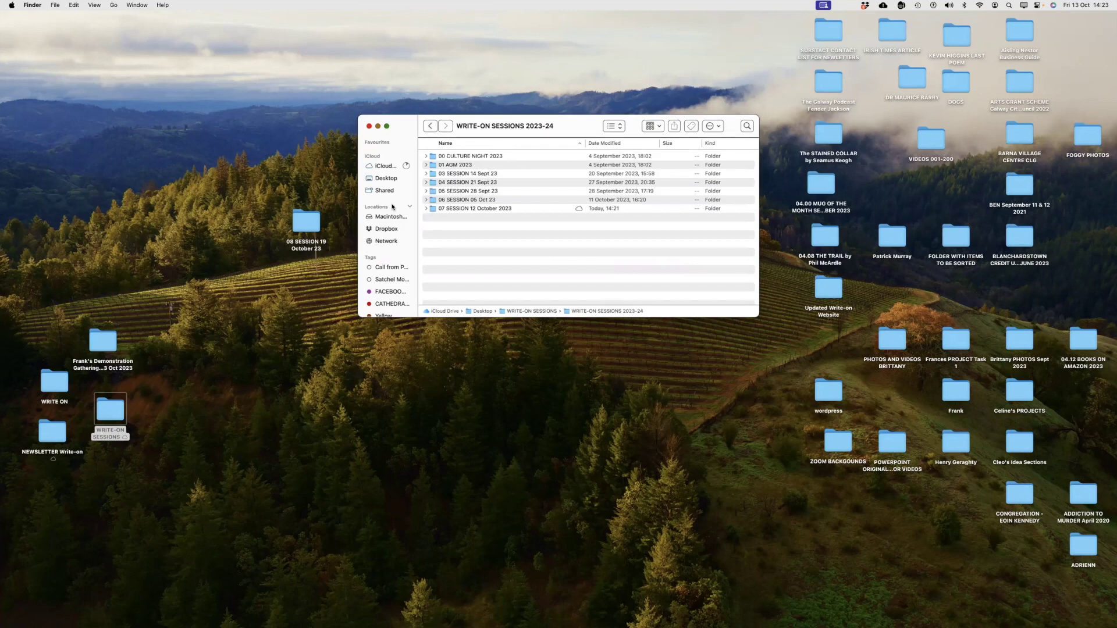
drag(304, 226, 459, 239)
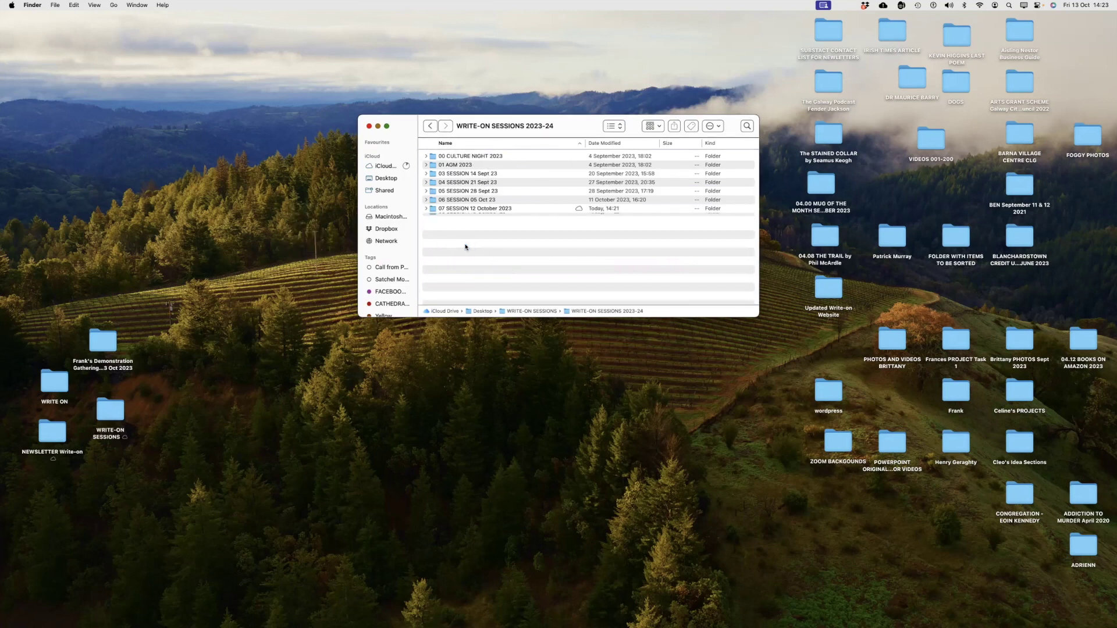
drag(573, 123, 333, 120)
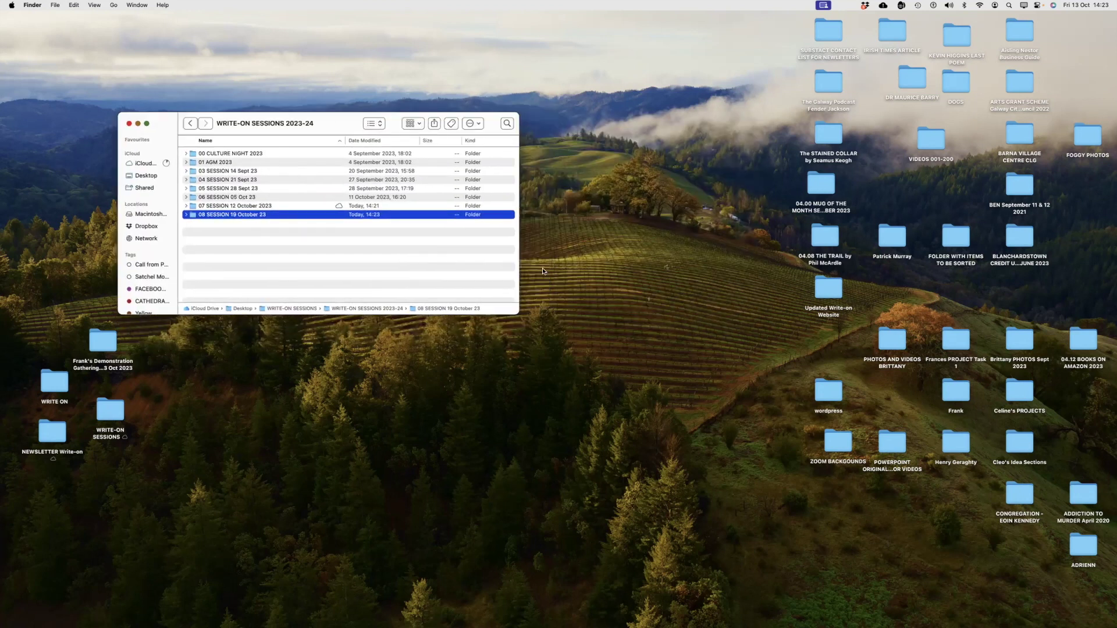
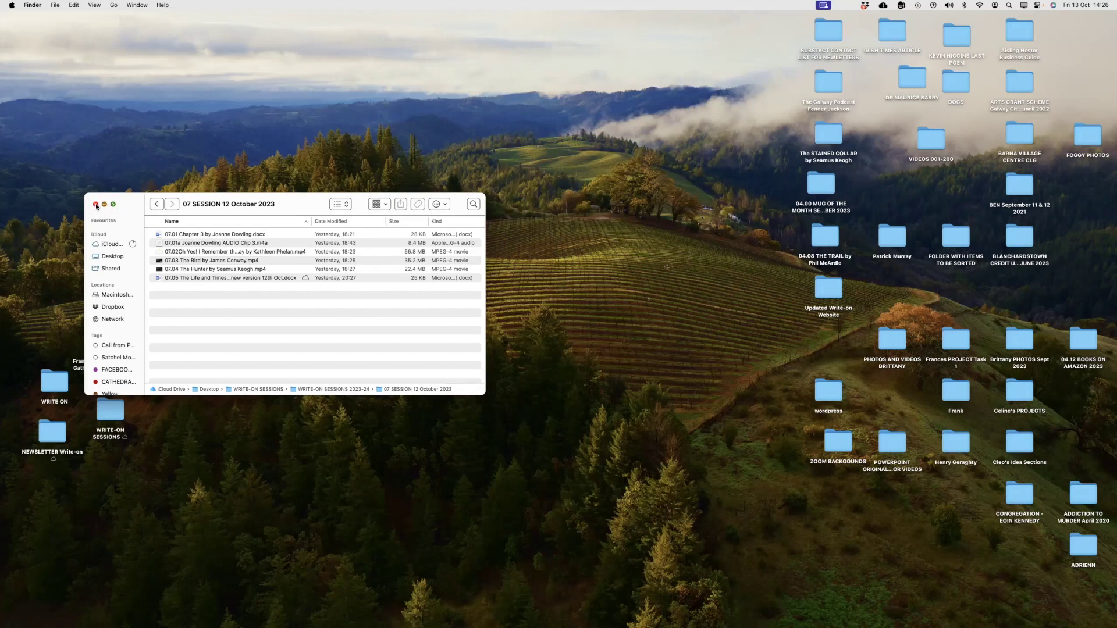
Step: Close the open window, then reopen 07 SESSION 12 October 2023 through WRITE-ON SESSIONS 2023-24 and view its contents
click(96, 205)
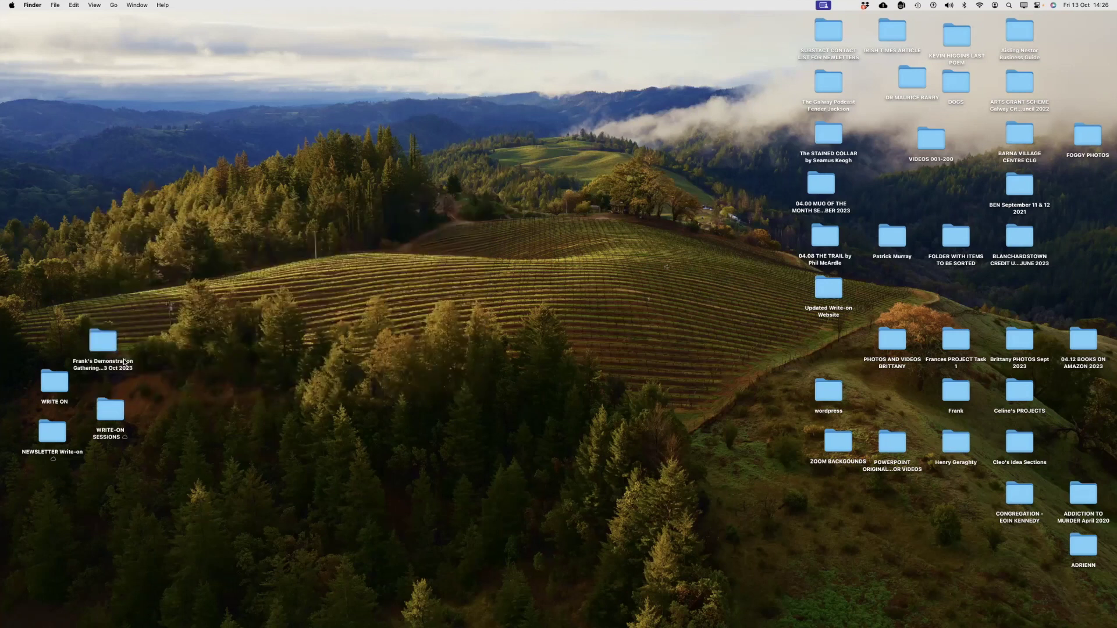
double_click(113, 408)
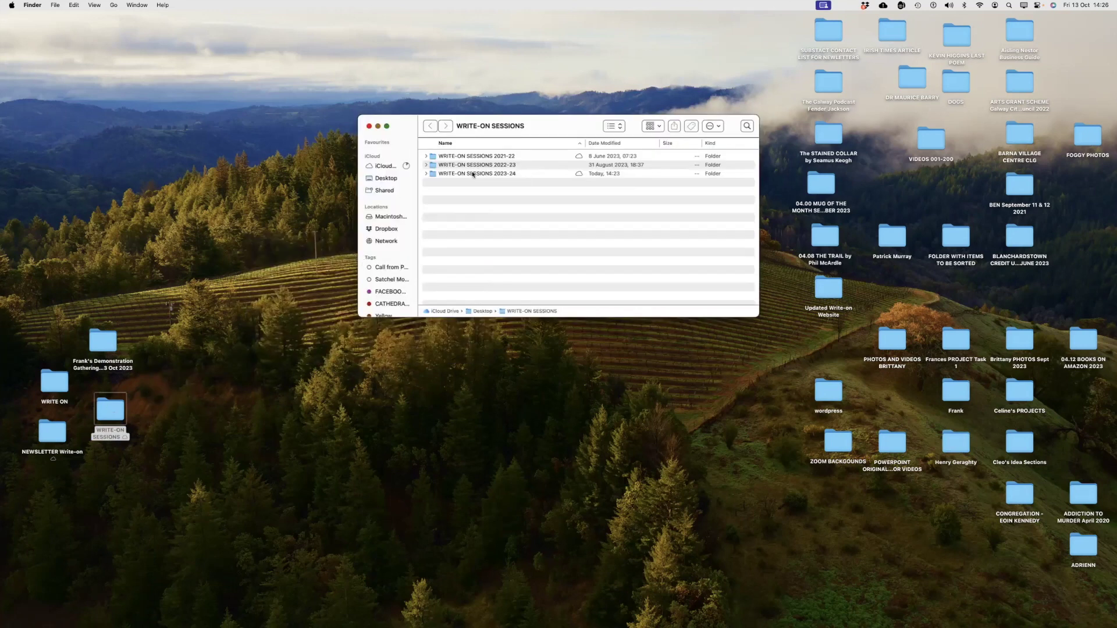
double_click(471, 172)
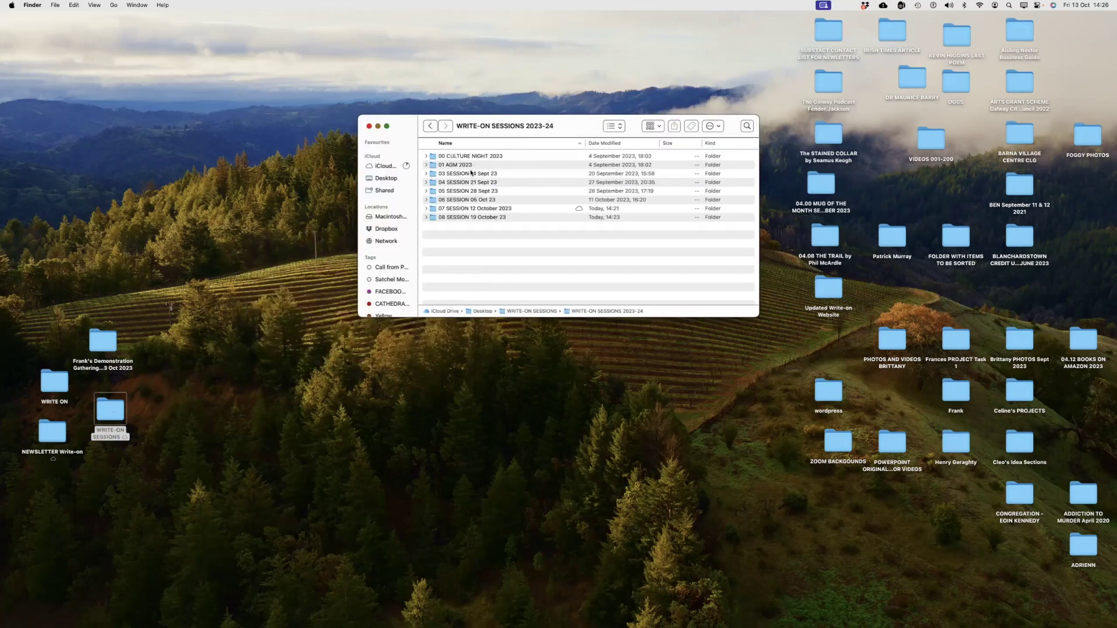
click(458, 209)
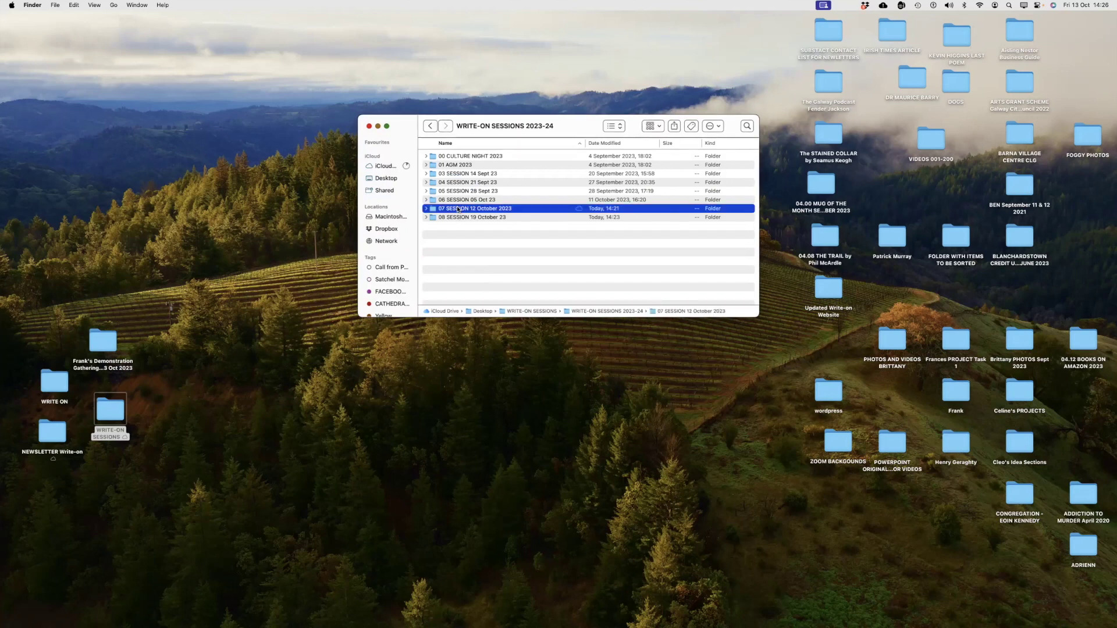
double_click(458, 209)
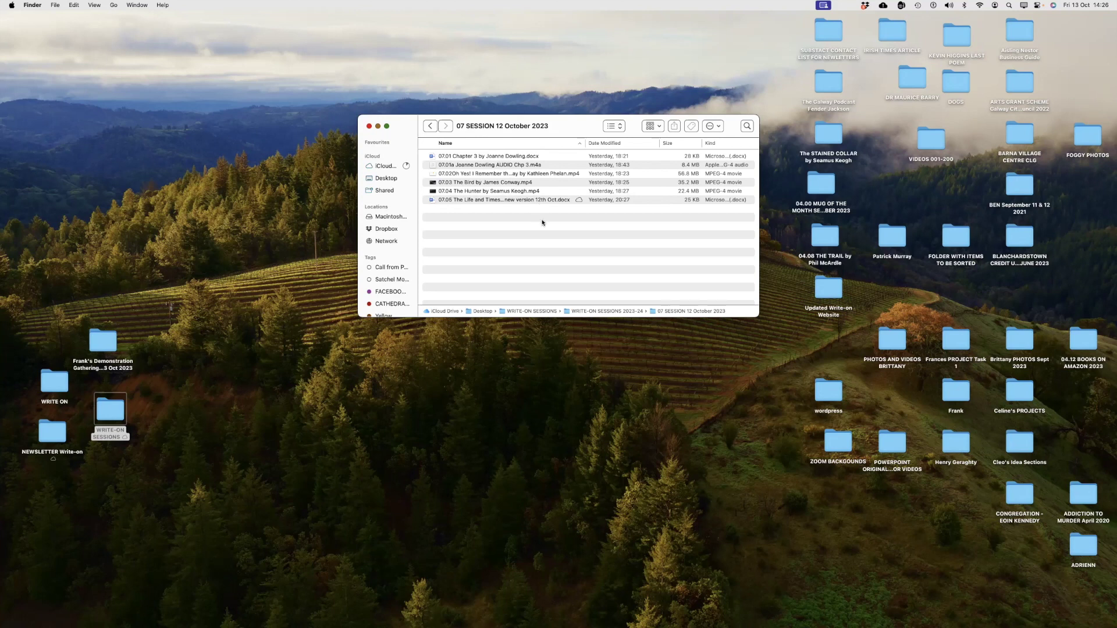
drag(584, 119, 314, 74)
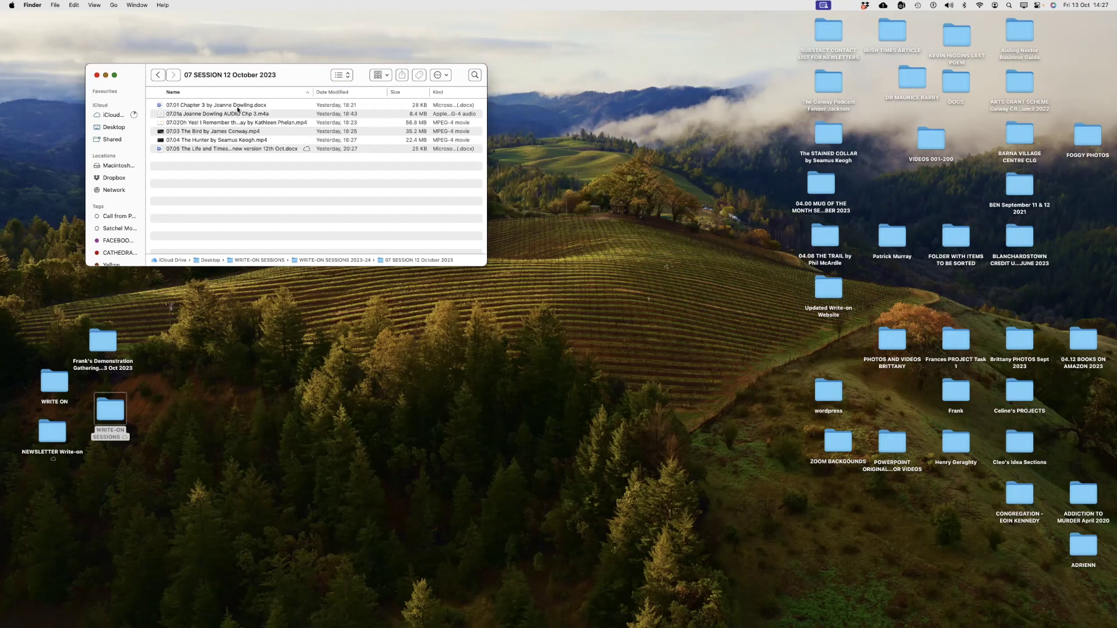
Step: Insert a space after 07.02 in the file name of the "Oh Yes! I Remember that Holiday" video
click(180, 123)
click(180, 123)
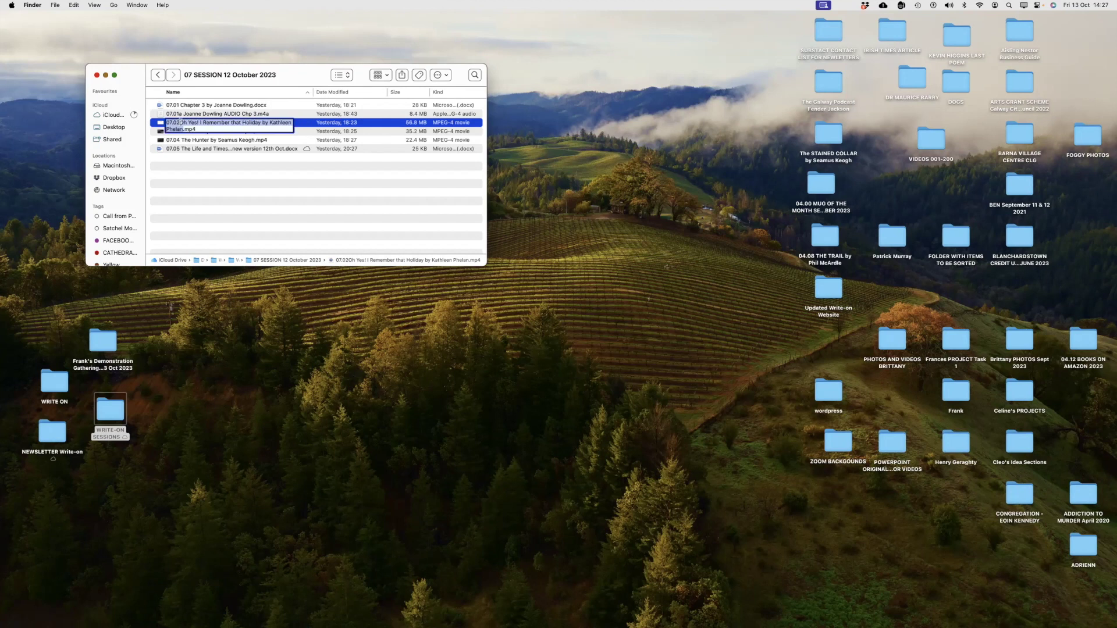
click(180, 124)
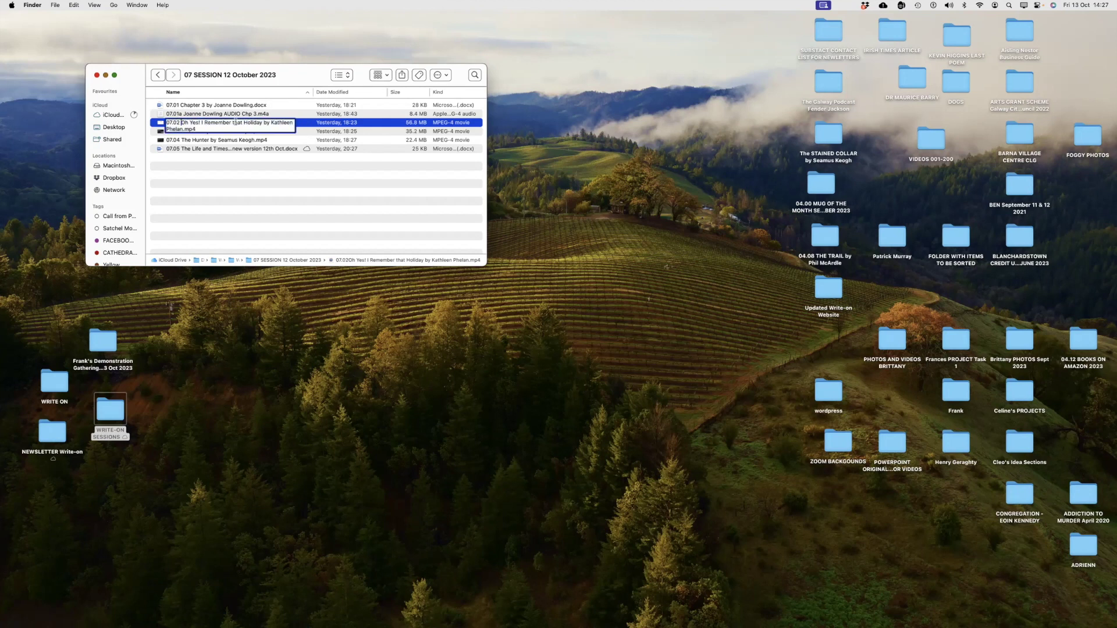
key(Return)
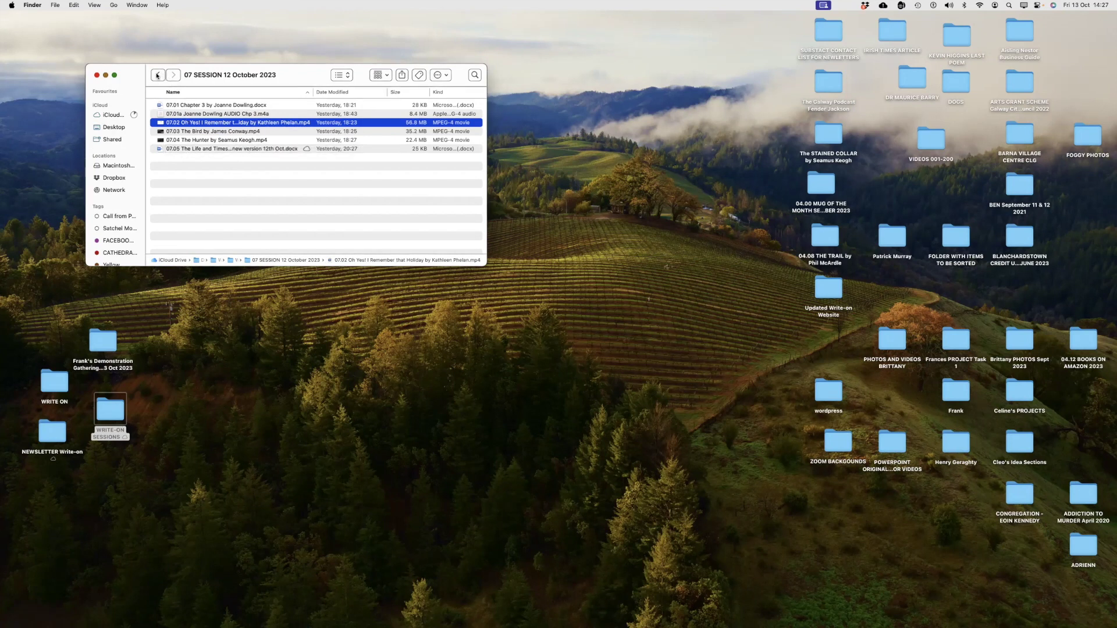
Step: Create a folder named "FIRST ITEM FOR NEXT WEEK" inside the 08 SESSION 19 October 23 folder
click(158, 75)
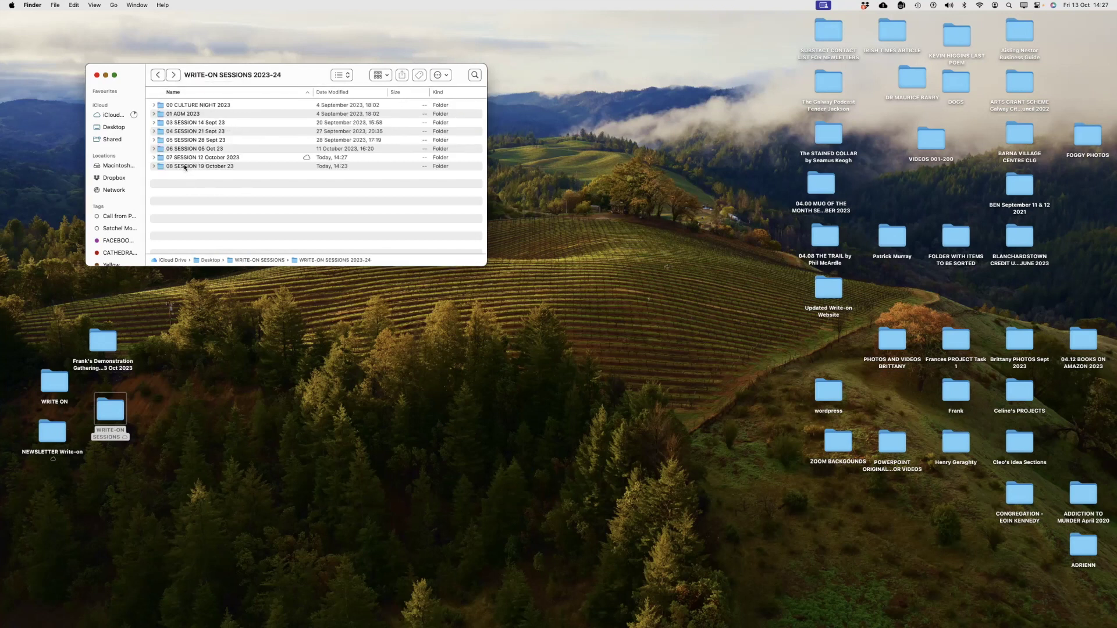
double_click(185, 167)
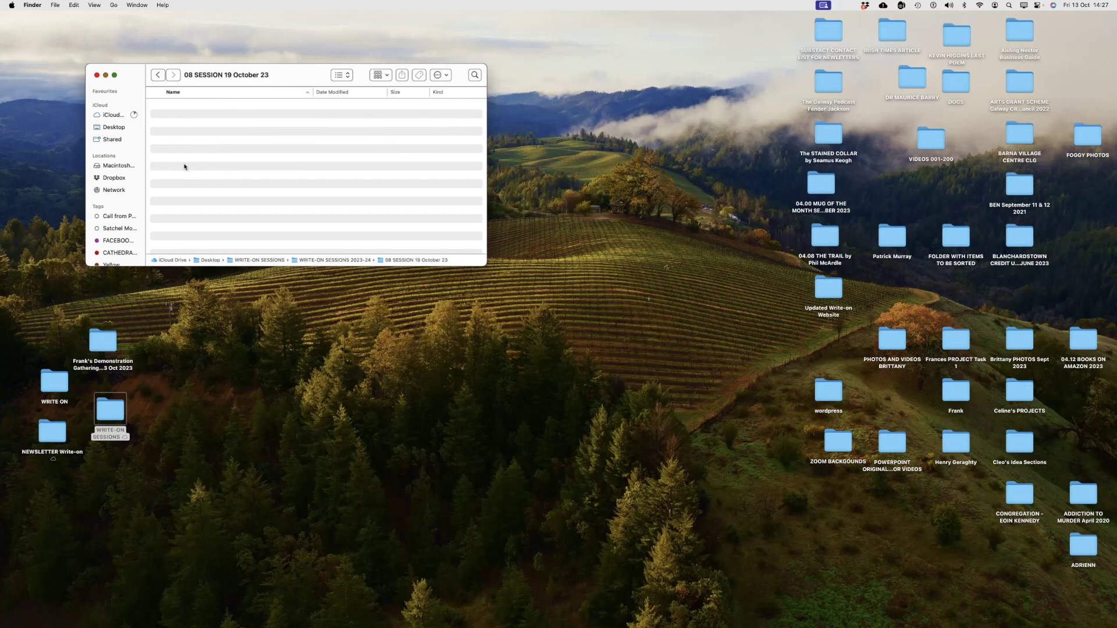
right_click(200, 128)
click(221, 131)
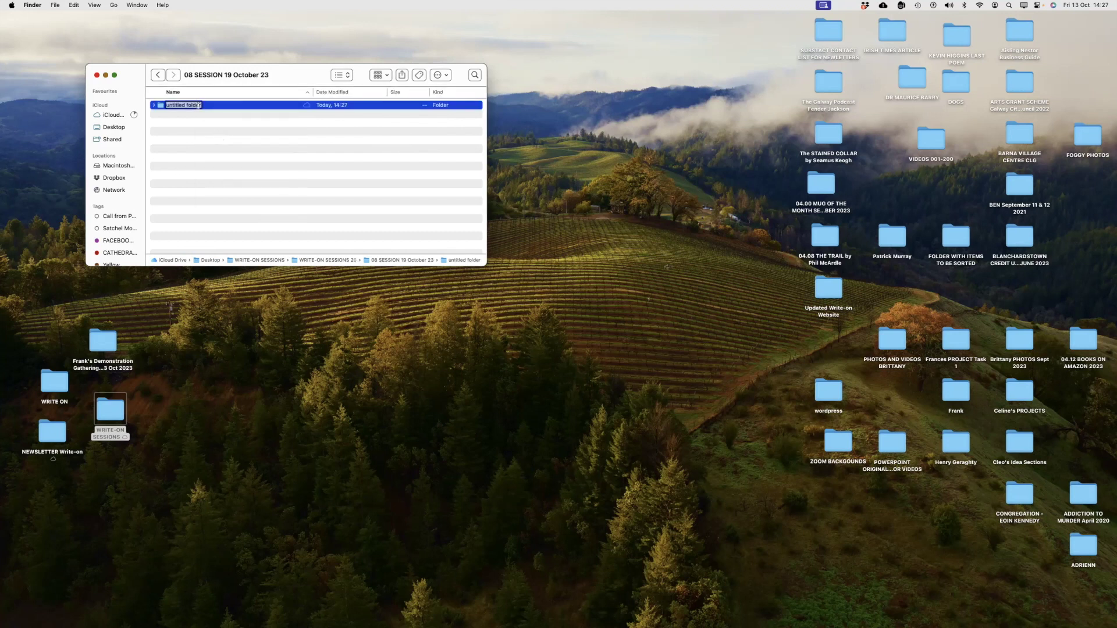
key(BackSpace)
key(BackSpace)
key(BackSpace)
key(BackSpace)
key(BackSpace)
key(BackSpace)
key(BackSpace)
key(BackSpace)
key(BackSpace)
key(BackSpace)
key(BackSpace)
key(BackSpace)
key(BackSpace)
key(BackSpace)
key(BackSpace)
text(FIRST ITEM FOR NEXT WEEK)
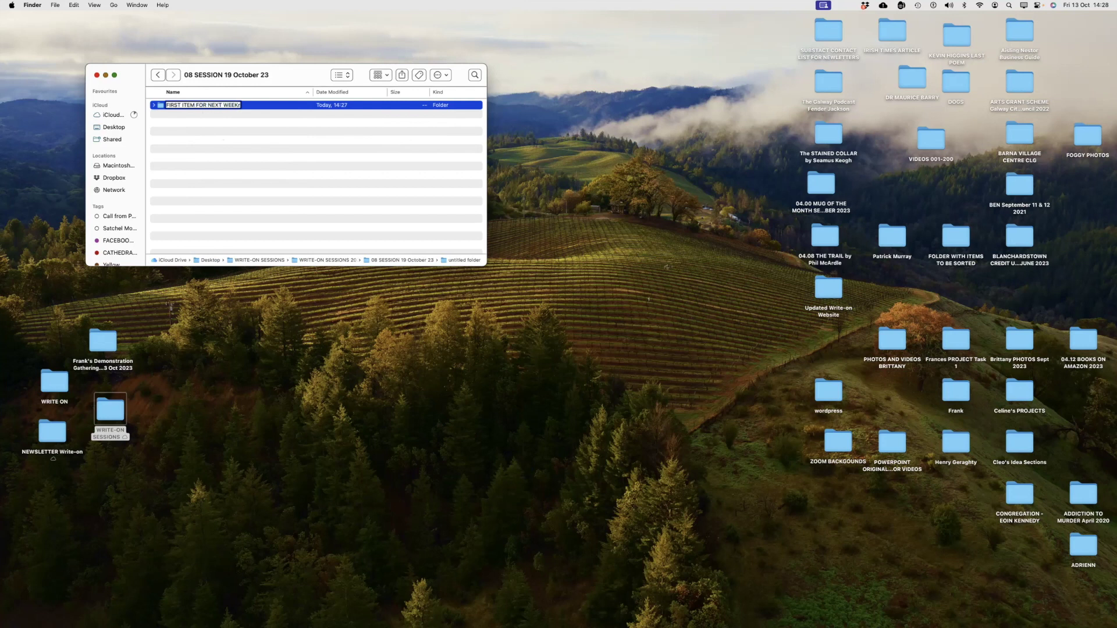
key(BackSpace)
key(Return)
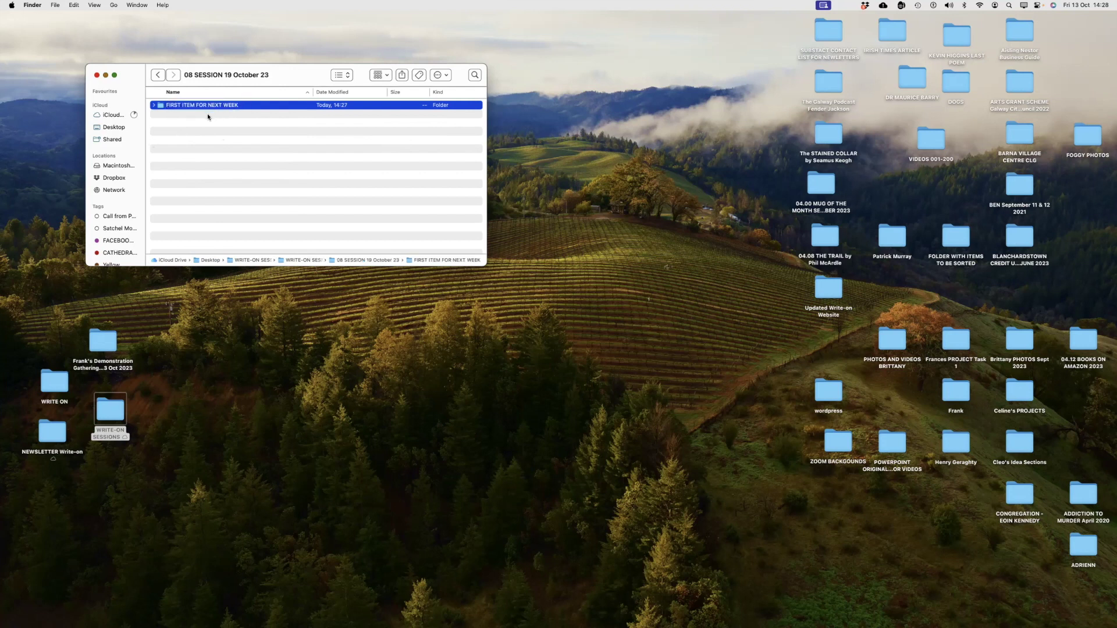
Step: Add the prefix 08.01 to the name of the FIRST ITEM FOR NEXT WEEK folder
click(168, 106)
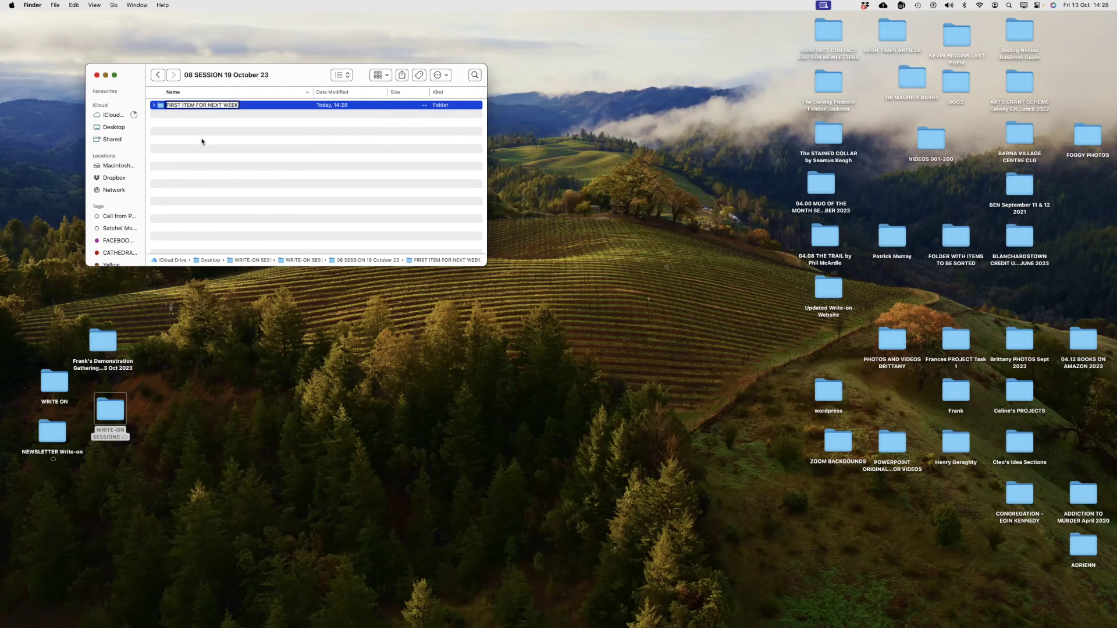
text(08.01)
key(Return)
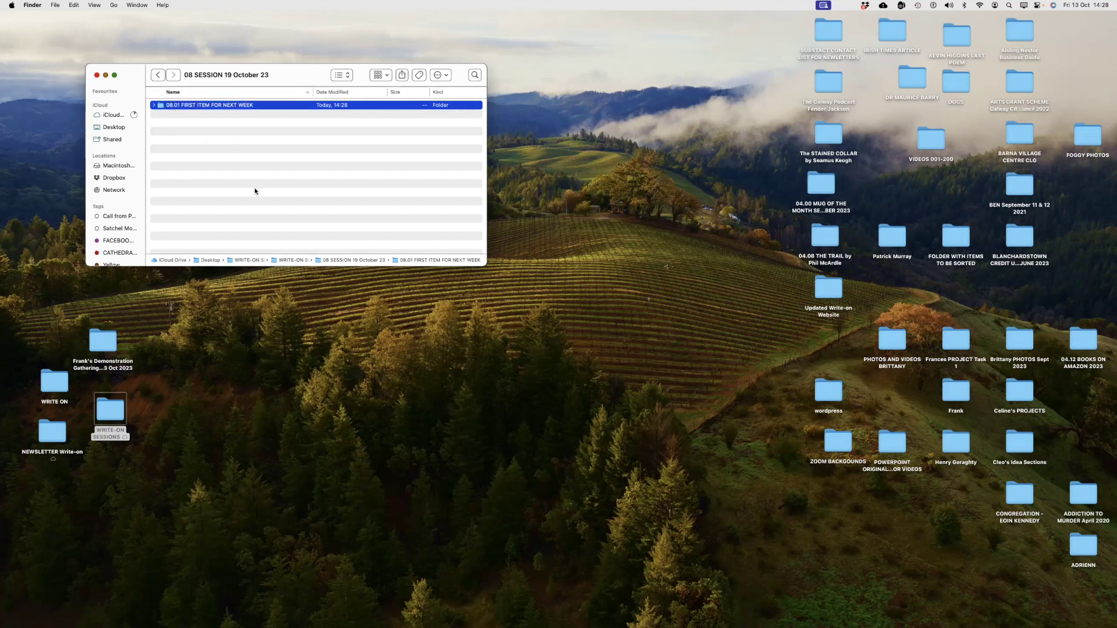
Step: Create another folder named "Second Item" inside 08 SESSION 19 October 23
right_click(202, 146)
click(219, 152)
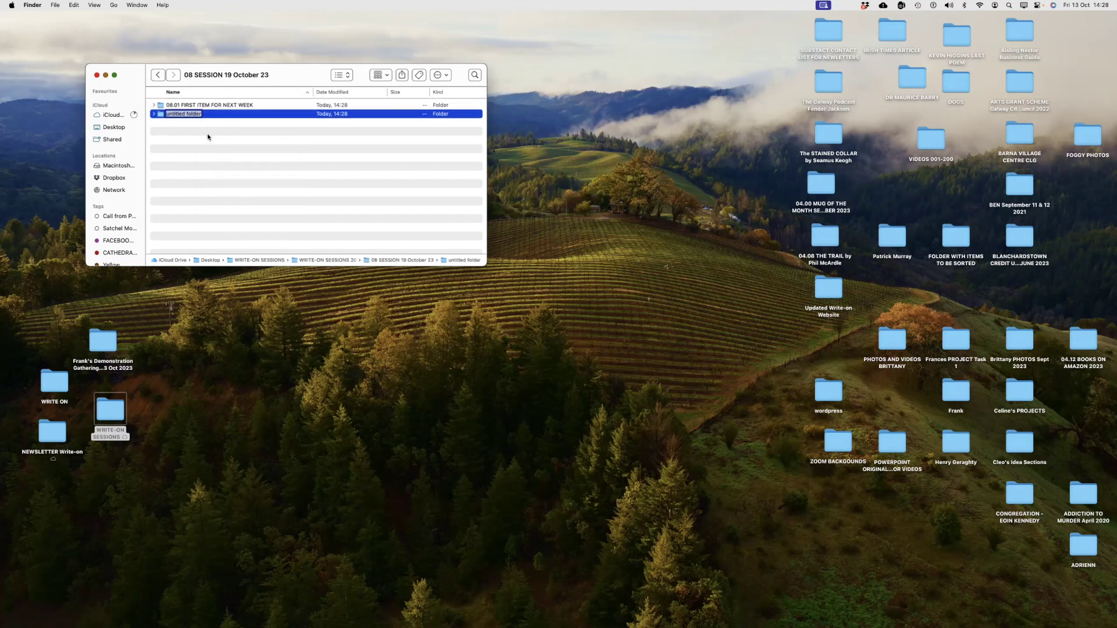
text(Second Item)
key(Return)
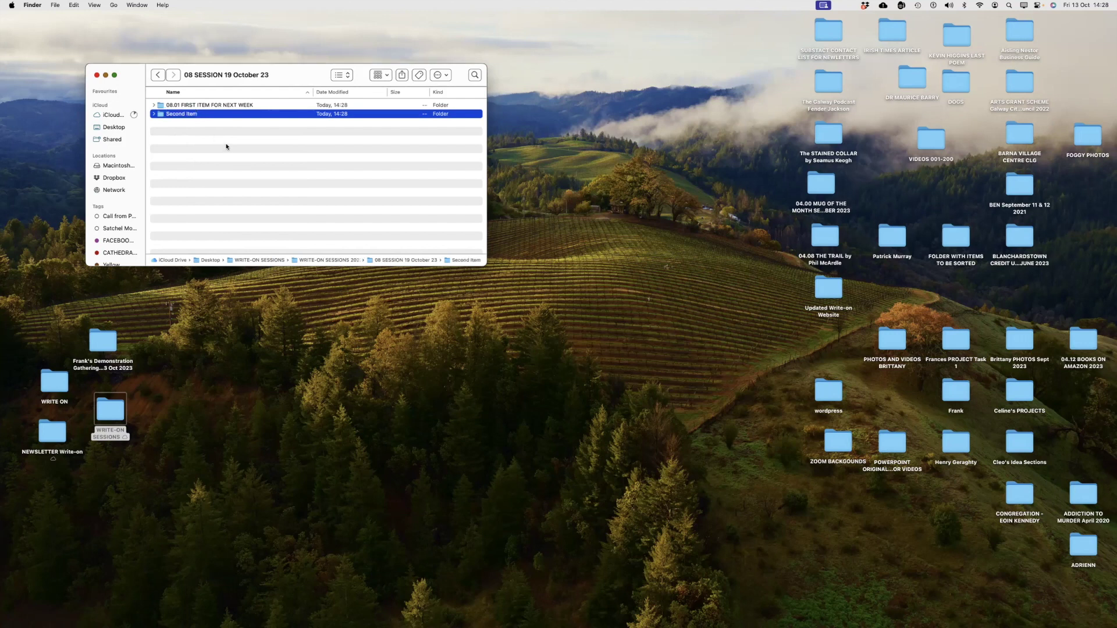
Step: Add the prefix 08.01 to the name of the Second Item folder
click(168, 114)
key(Left)
text(08.01)
key(Return)
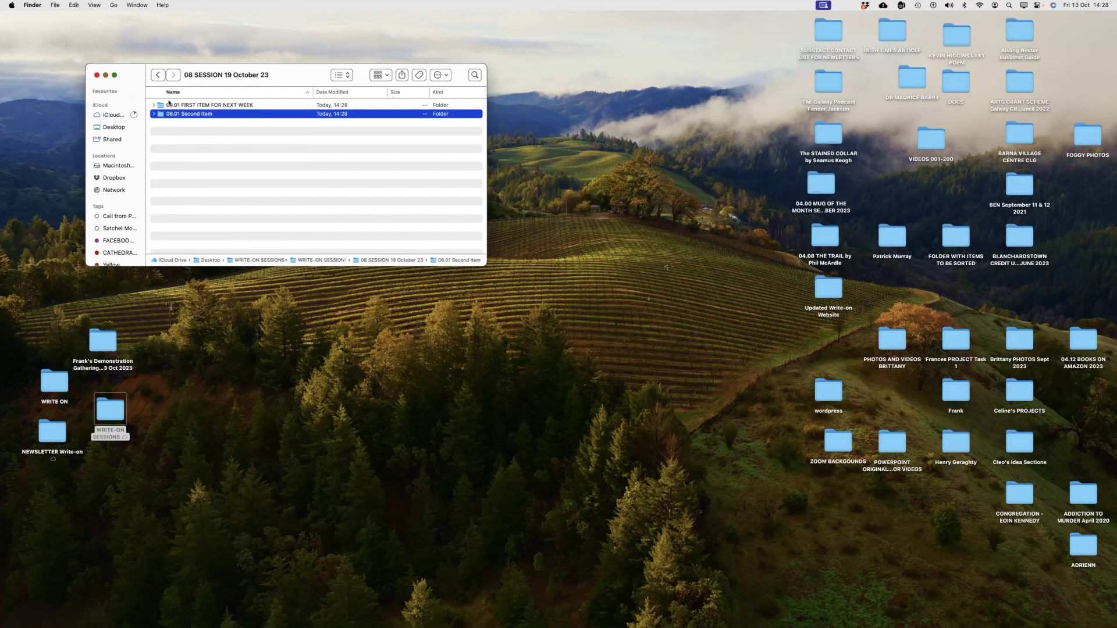
Step: Change the Second Item folder's number prefix so that its name reads "08.02 Second Item"
click(181, 114)
key(BackSpace)
text(08.02)
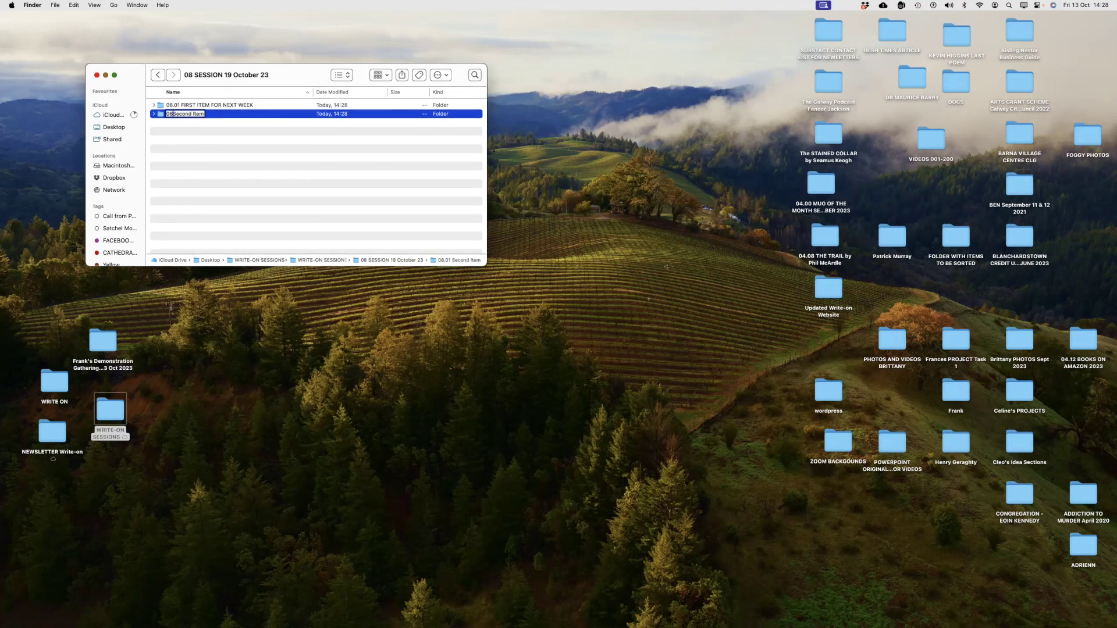
key(Return)
click(232, 159)
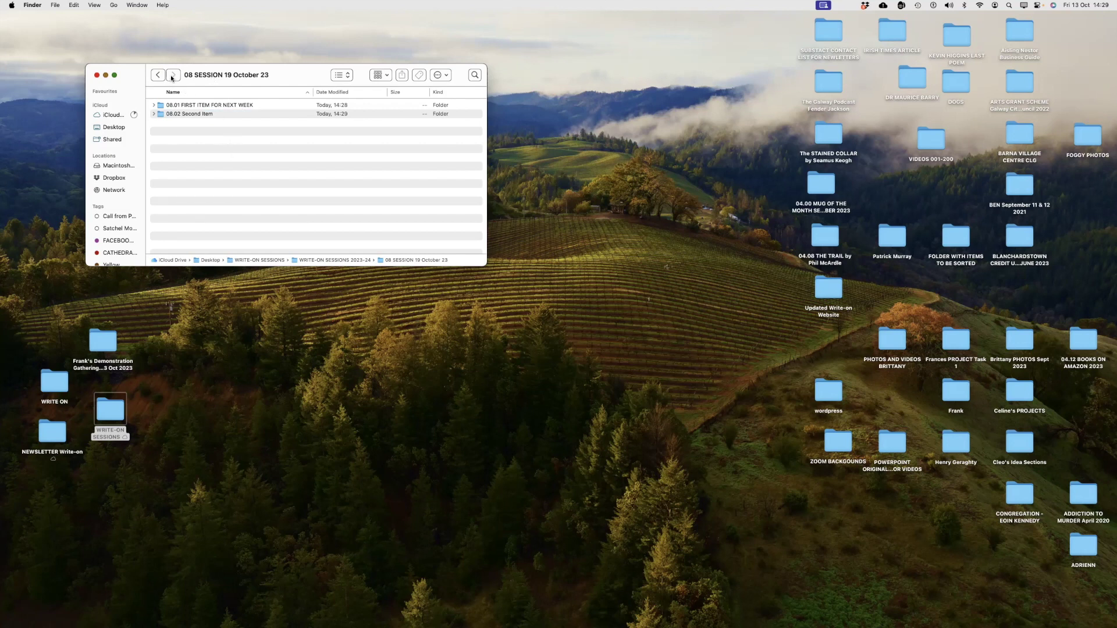
Step: Return to WRITE-ON SESSIONS 2023-24, view the contents of 07 SESSION 12 October 2023 and close the window
click(156, 76)
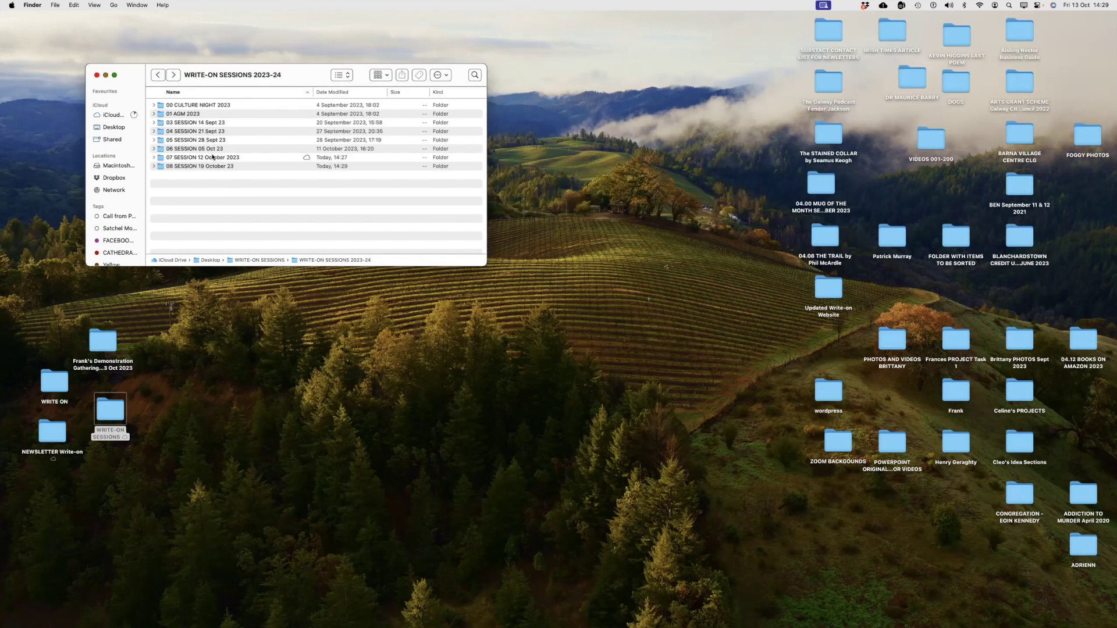
double_click(195, 158)
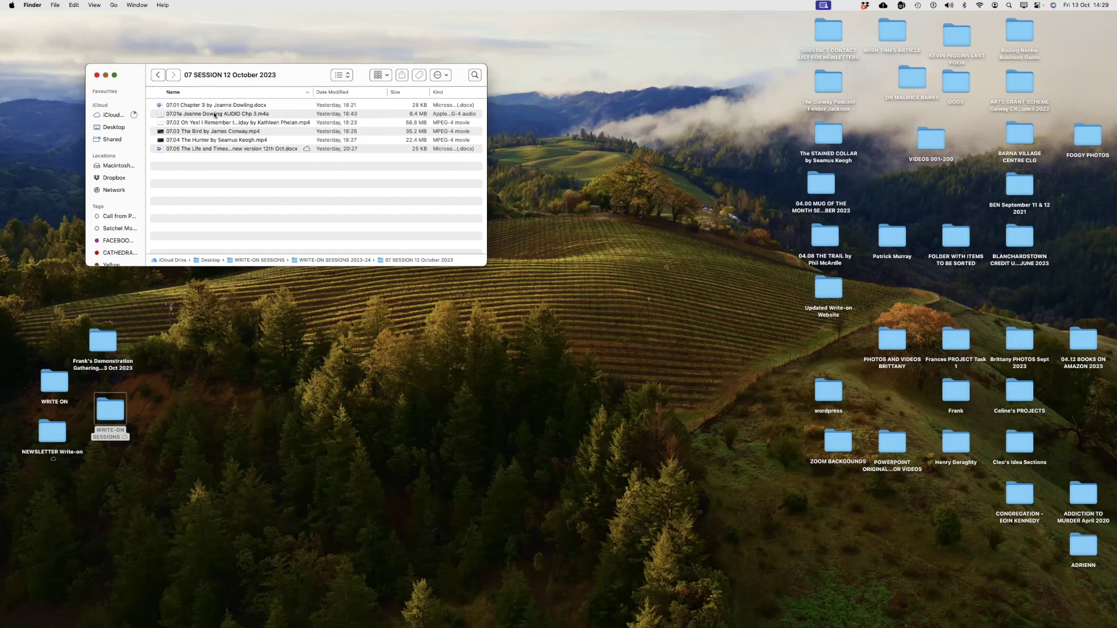
click(97, 75)
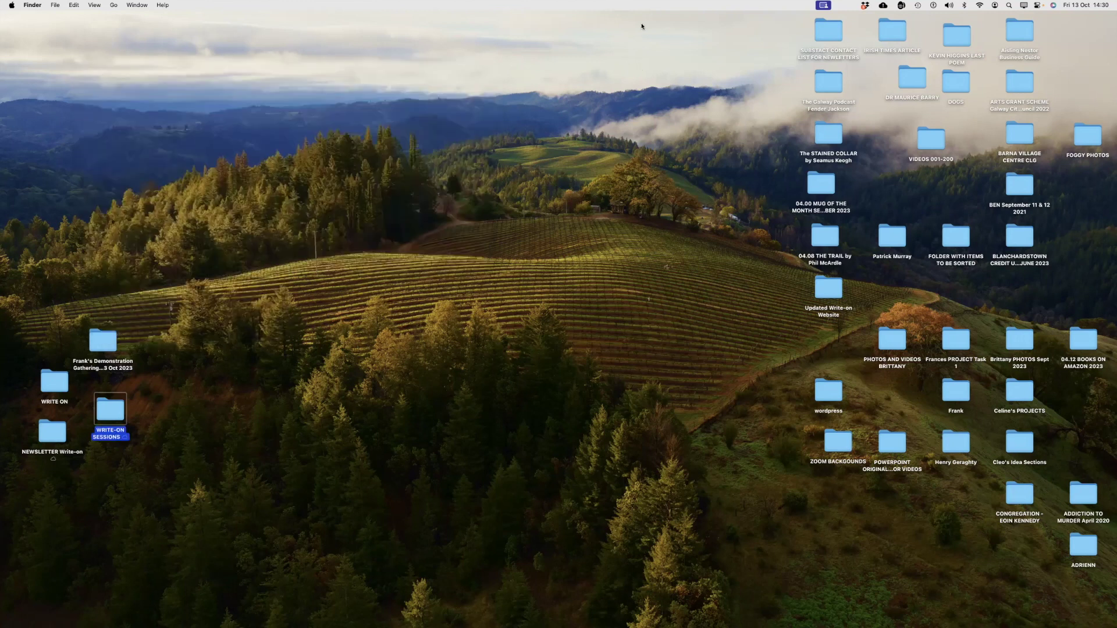